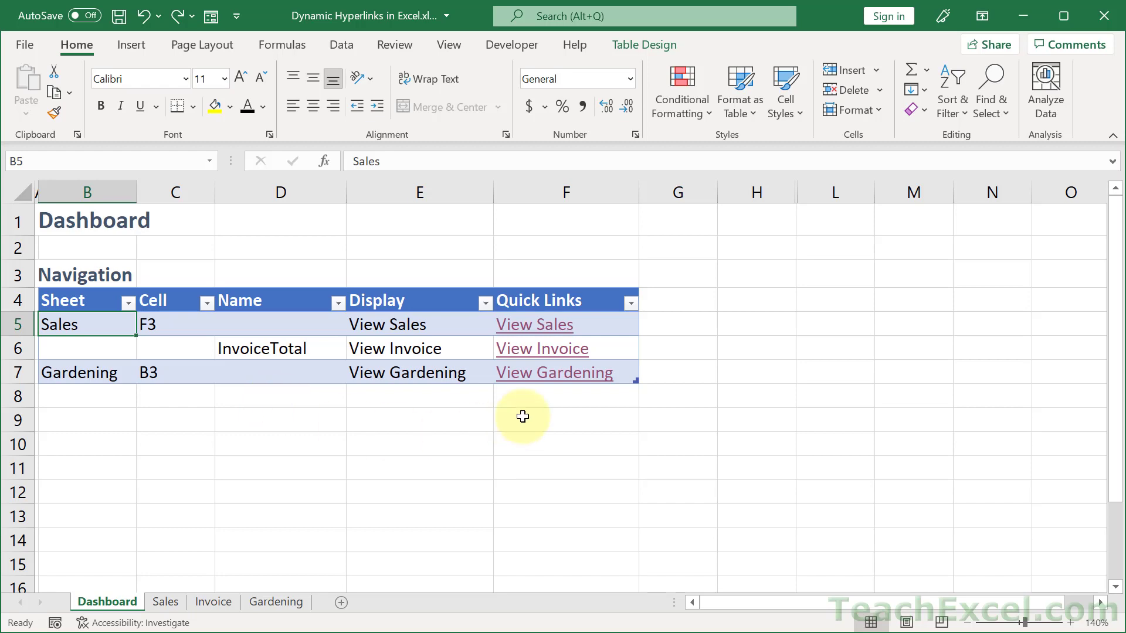
- Test the View Sales and View Invoice links, then inspect the InvoiceTotal and Gardening row entries
{"action": "left_click", "coordinate": [554, 324]}
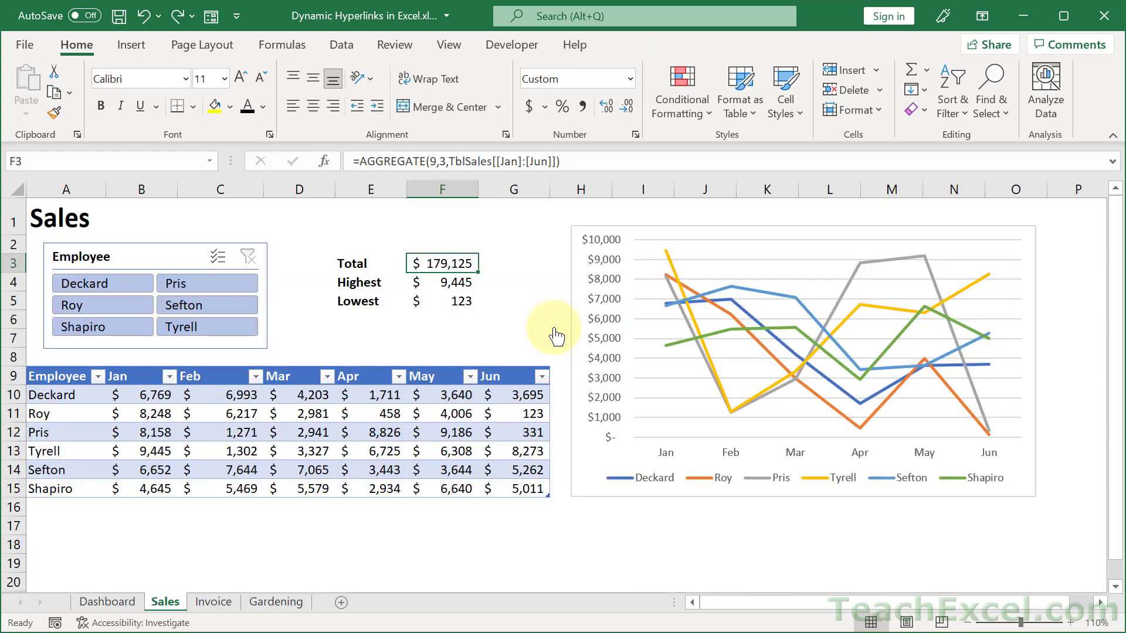
{"action": "left_click", "coordinate": [109, 604]}
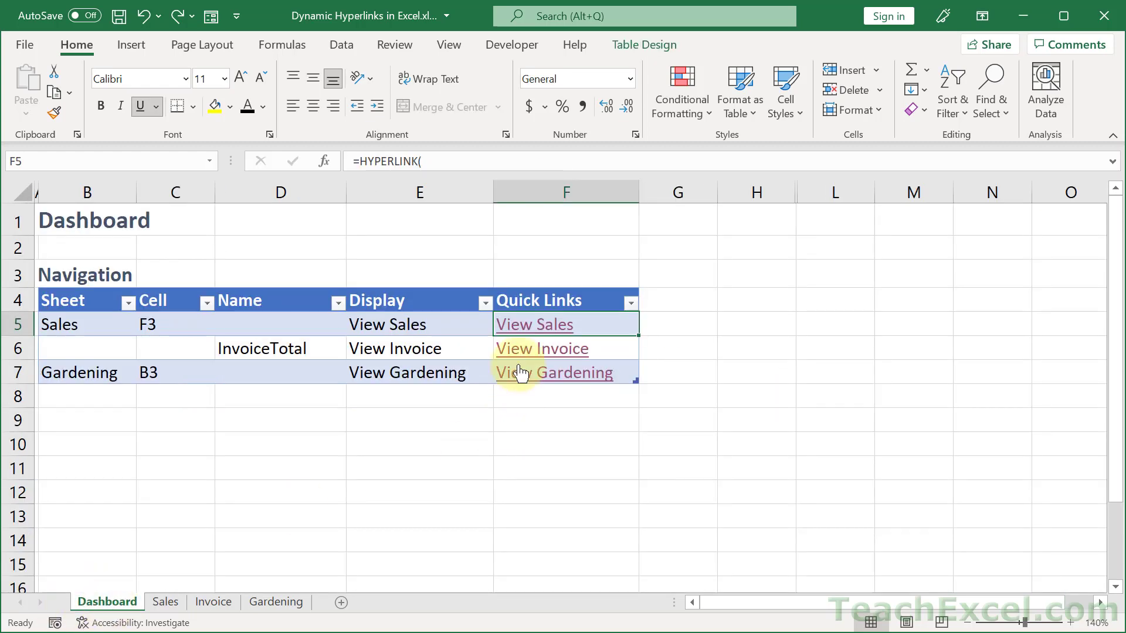
{"action": "left_click", "coordinate": [535, 353]}
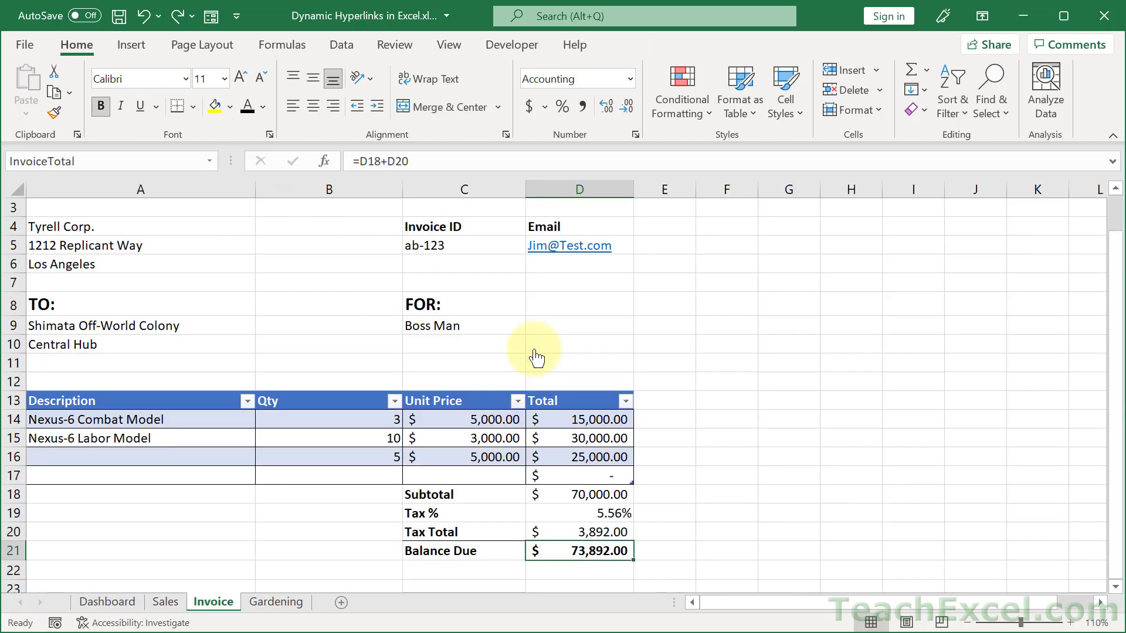
{"action": "left_click", "coordinate": [108, 603]}
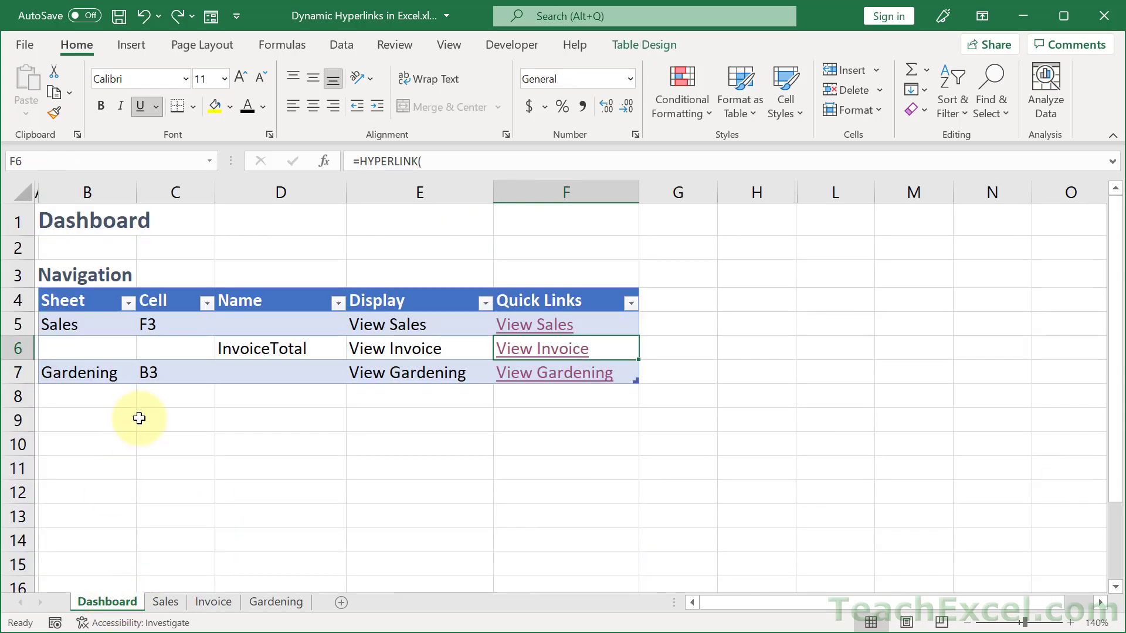
{"action": "left_click", "coordinate": [269, 346]}
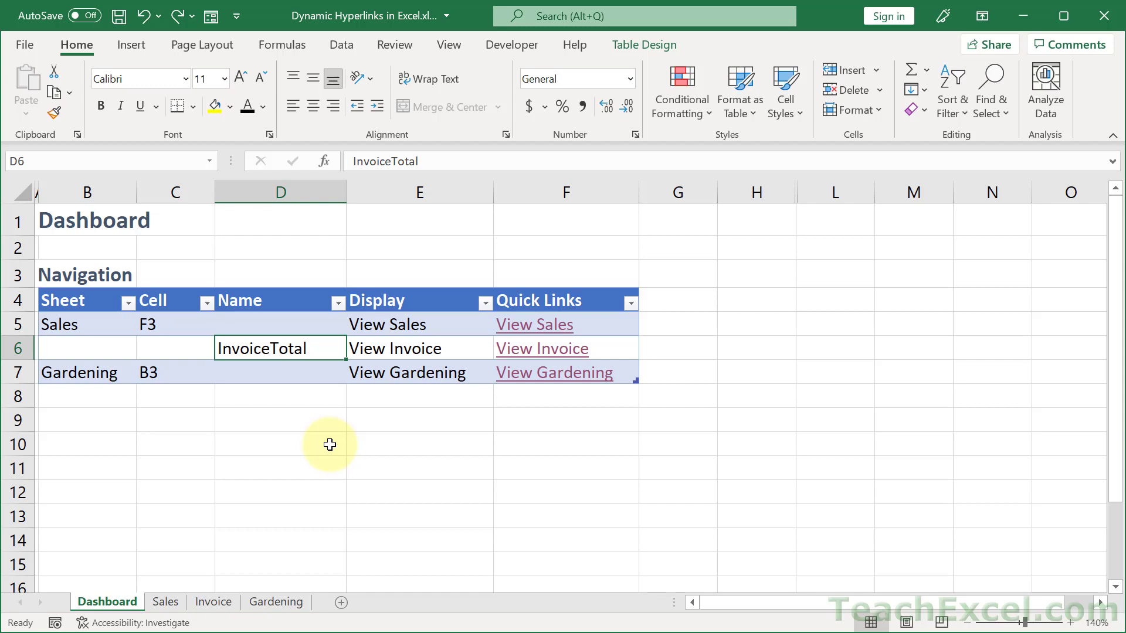
{"action": "key", "text": "Down"}
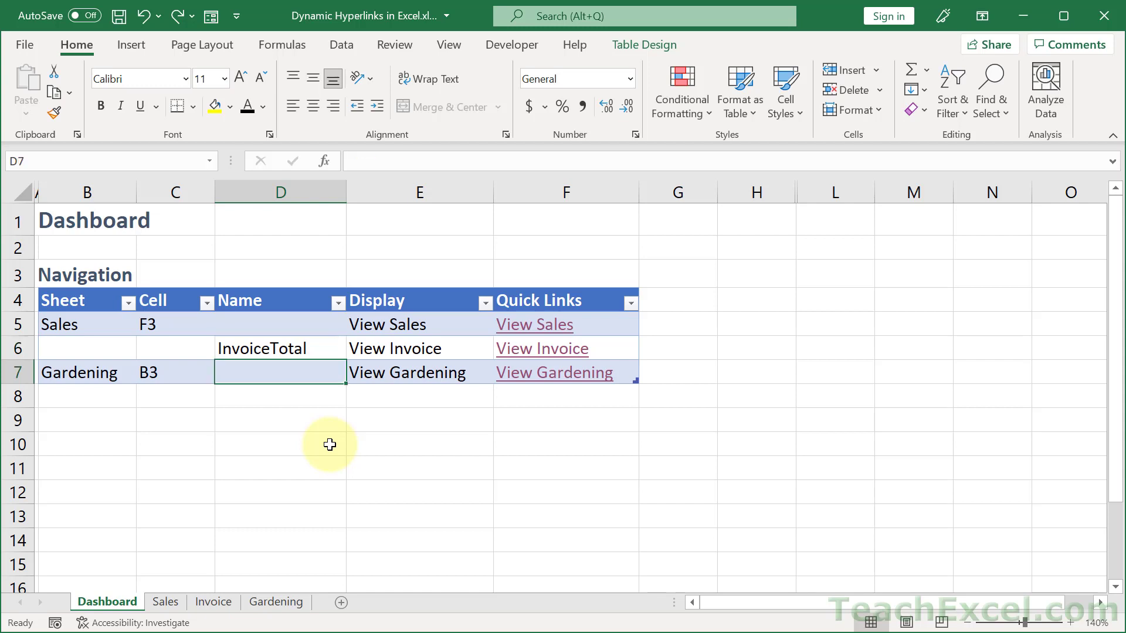
{"action": "key", "text": "Right"}
{"action": "key", "text": "Right"}
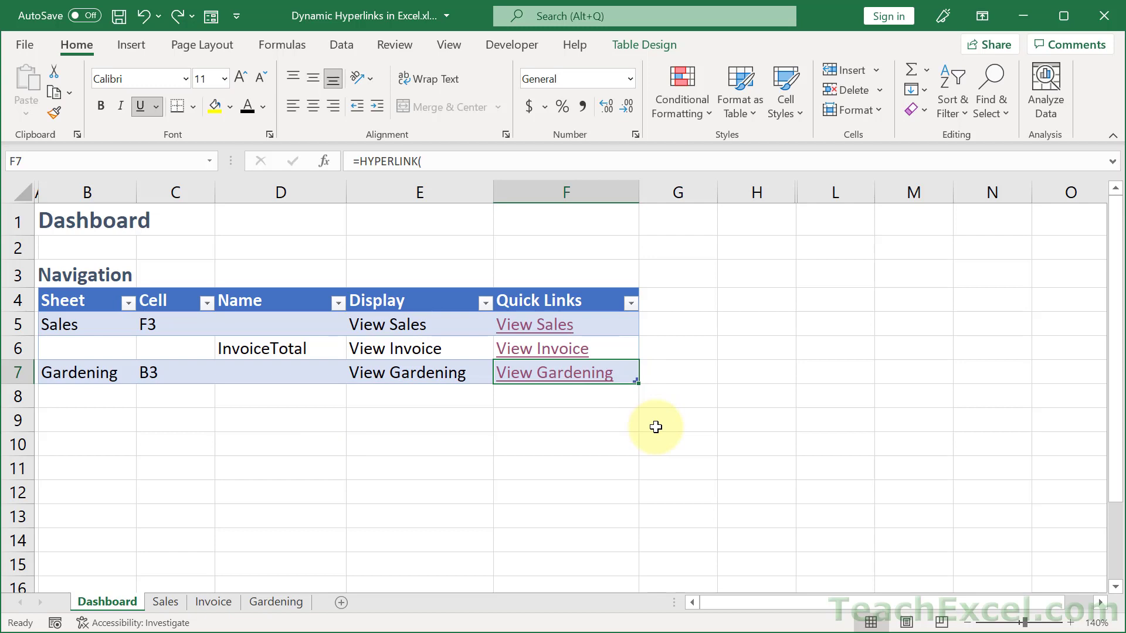
- Start a new navigation row with sheet Sales and cell F5
{"action": "key", "text": "Tab"}
{"action": "type", "text": "Fa"}
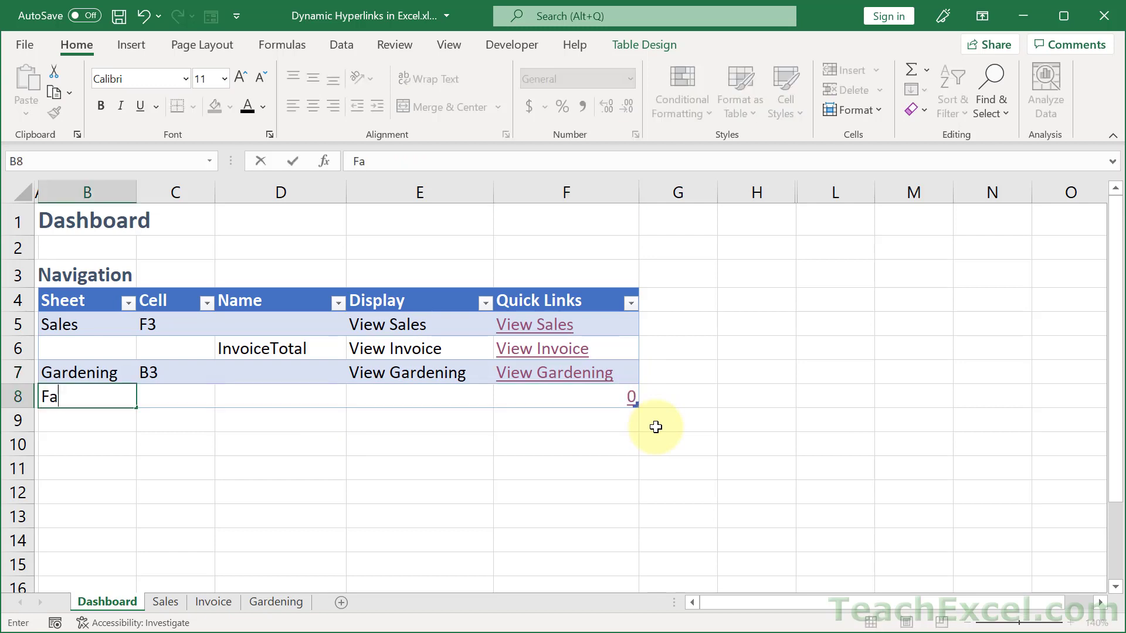
{"action": "key", "text": "BackSpace"}
{"action": "key", "text": "BackSpace"}
{"action": "type", "text": "Sales"}
{"action": "key", "text": "Tab"}
{"action": "type", "text": "F5"}
{"action": "key", "text": "Tab"}
{"action": "key", "text": "Tab"}
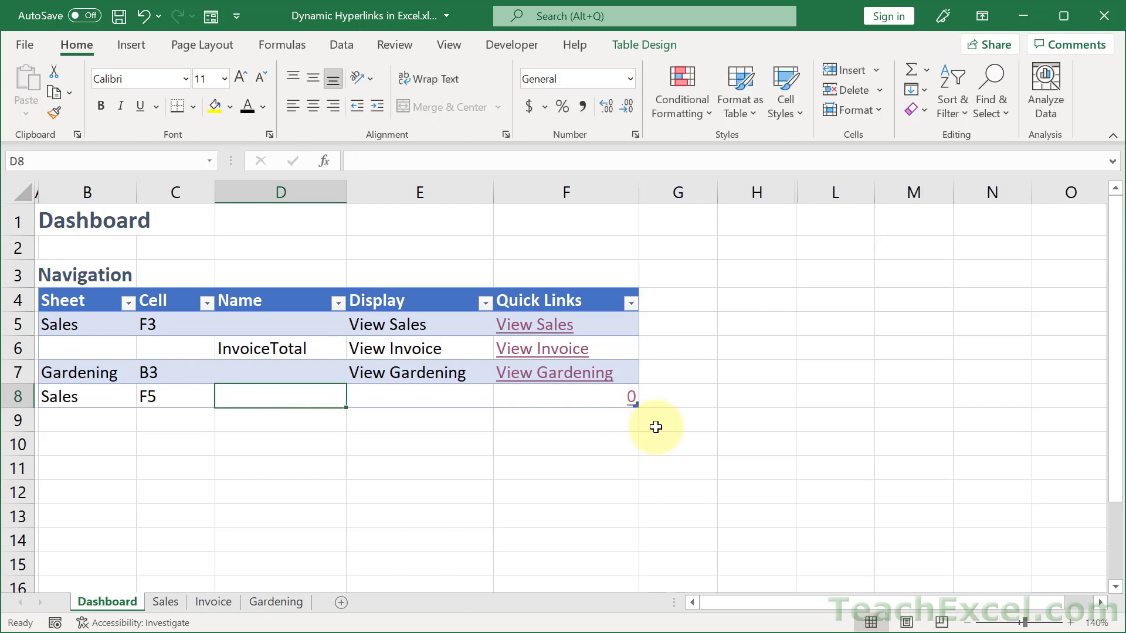
- Enter Sales Lowest as the display text and test that the new link works
{"action": "type", "text": "Sales L"}
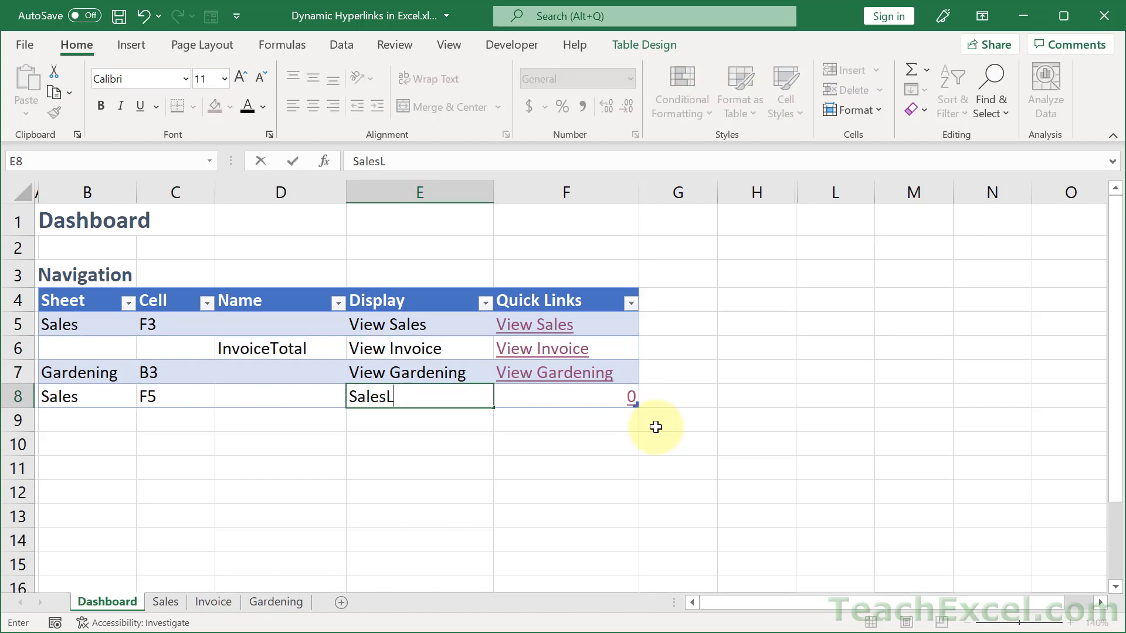
{"action": "key", "text": "BackSpace"}
{"action": "type", "text": "Lowest"}
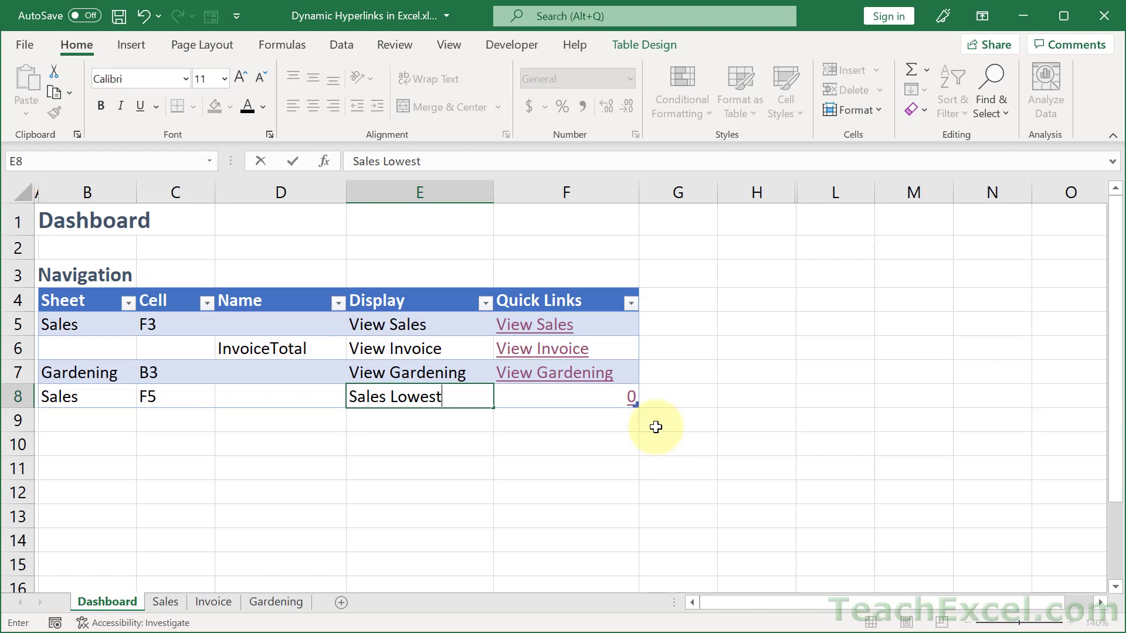
{"action": "key", "text": "Tab"}
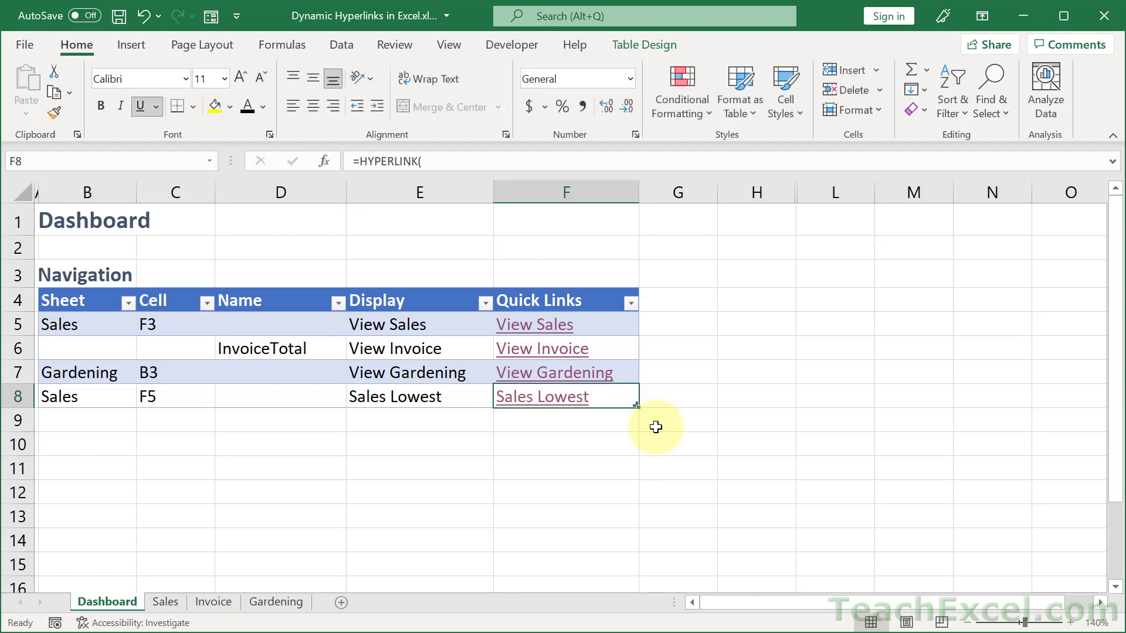
{"action": "left_click", "coordinate": [550, 400]}
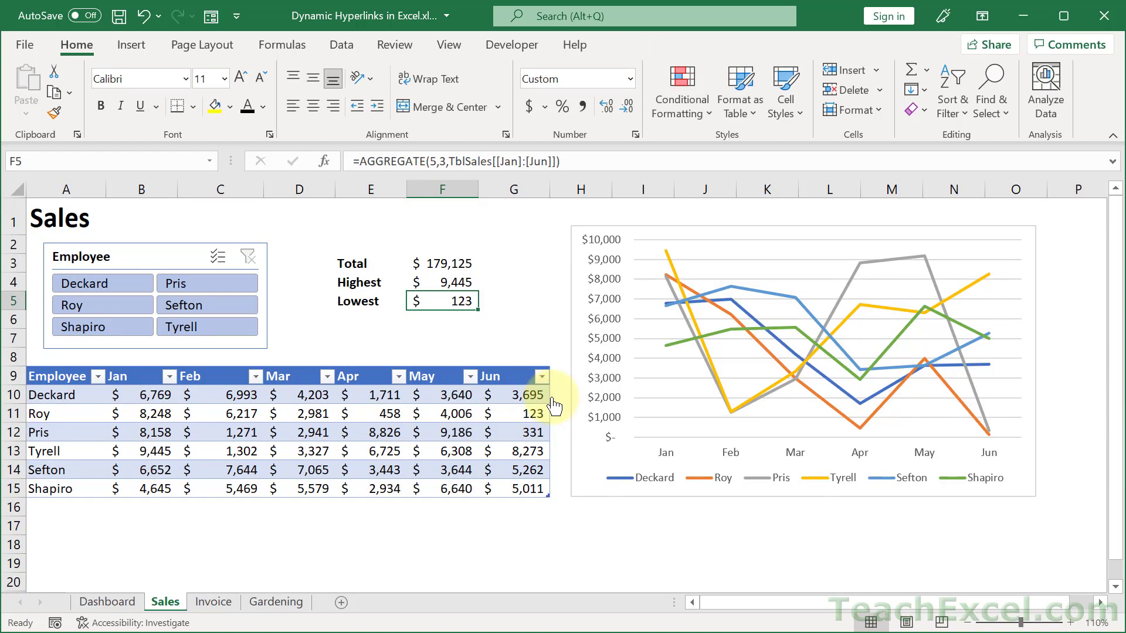
{"action": "left_click", "coordinate": [93, 603]}
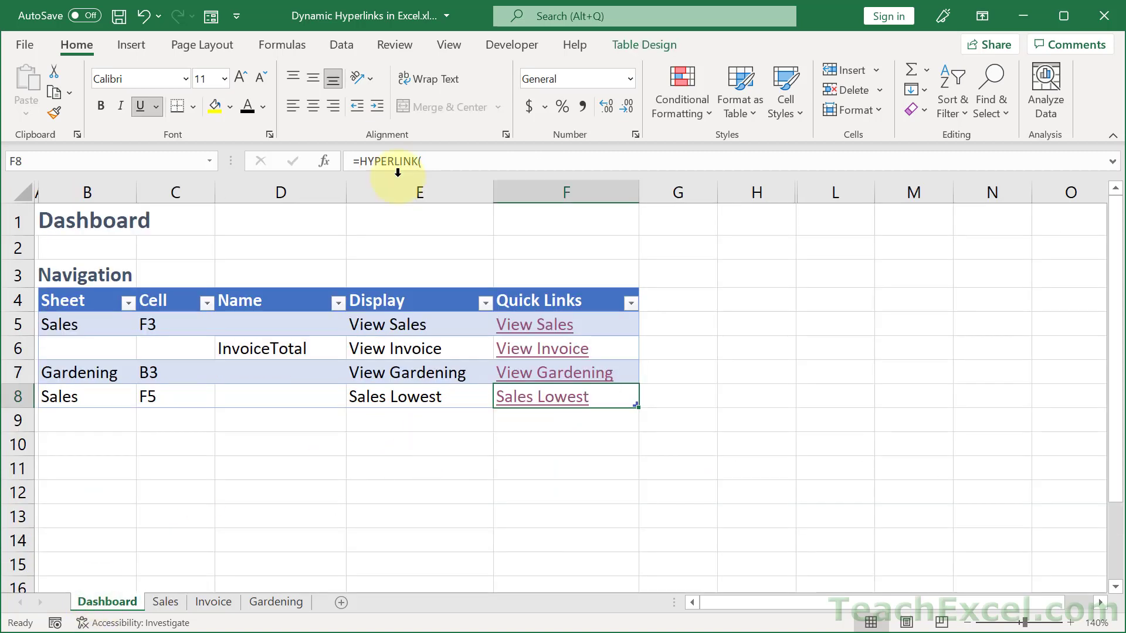
- Hide columns B through E (Sheet, Cell, Name, Display) on the Dashboard
{"action": "left_click_drag", "start_coordinate": [417, 192], "coordinate": [107, 187]}
{"action": "right_click", "coordinate": [106, 189]}
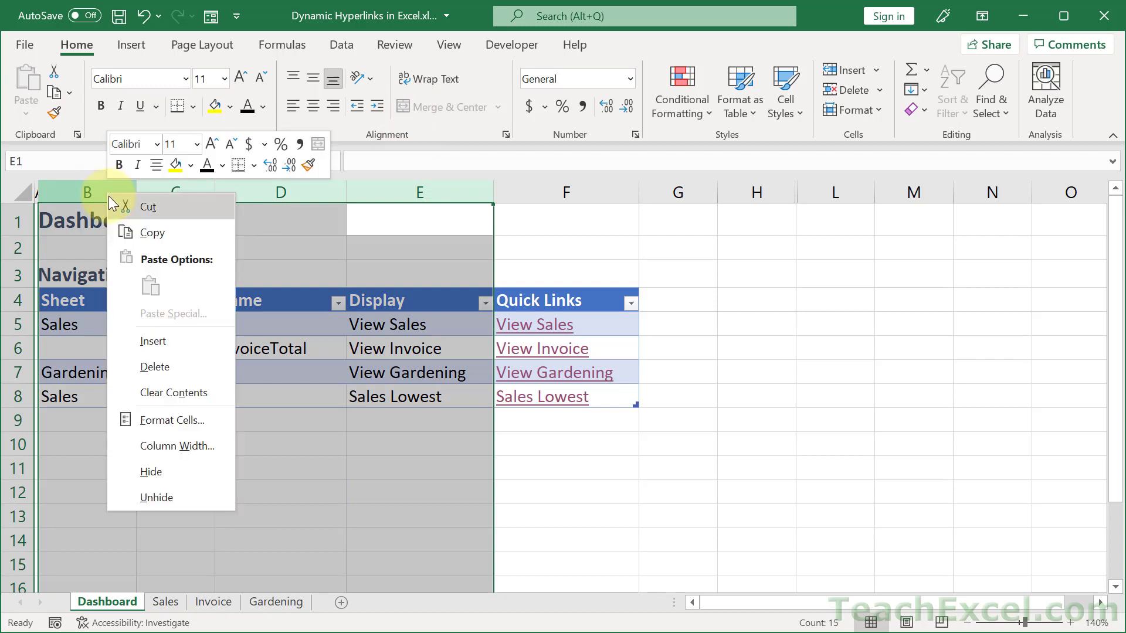
{"action": "left_click", "coordinate": [144, 477]}
{"action": "left_click", "coordinate": [438, 421]}
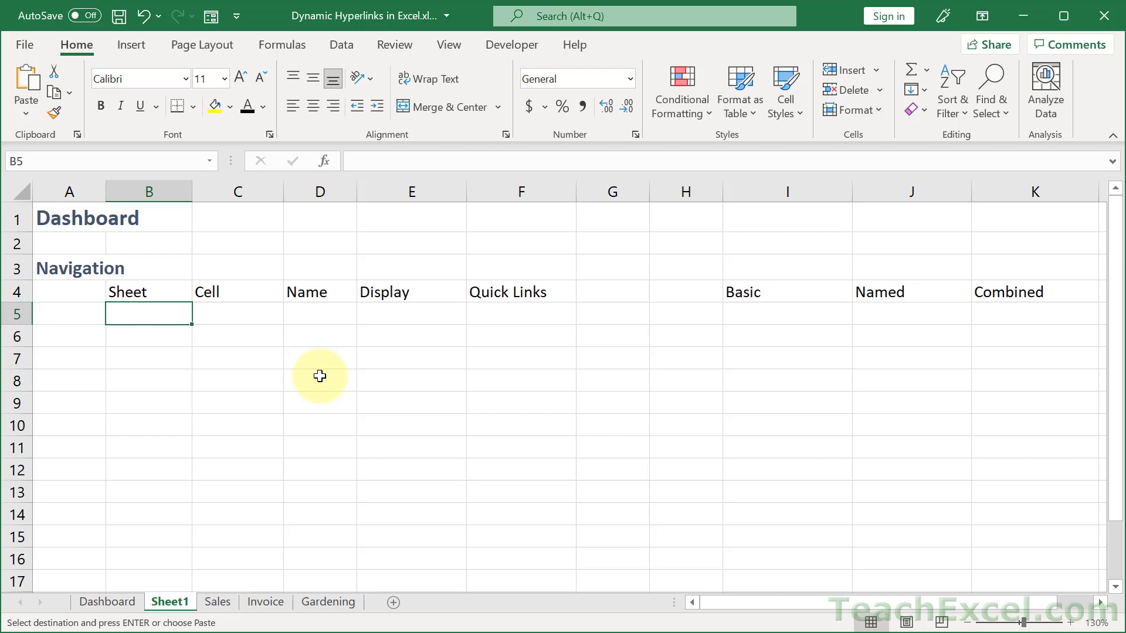
{"action": "left_click", "coordinate": [508, 320]}
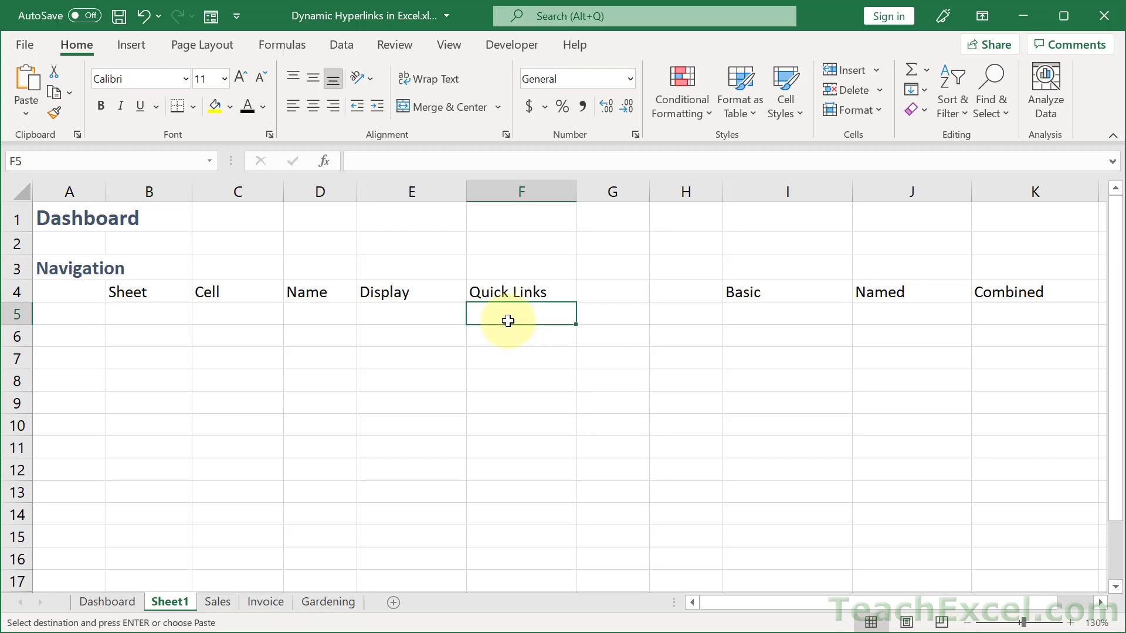
{"action": "type", "text": "=hy"}
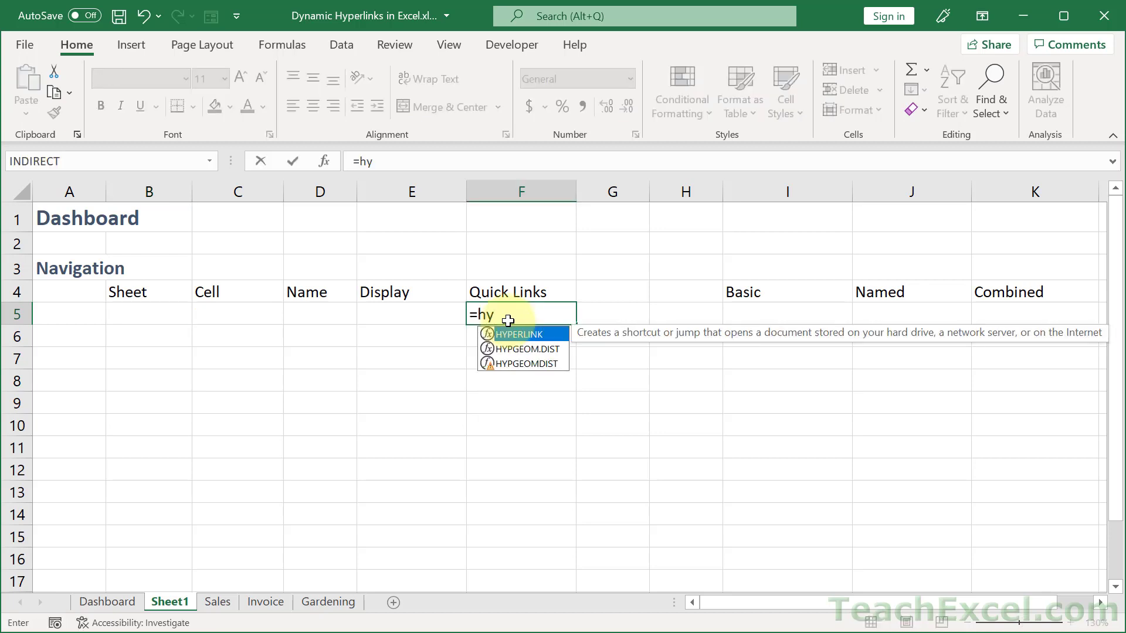
{"action": "key", "text": "Tab"}
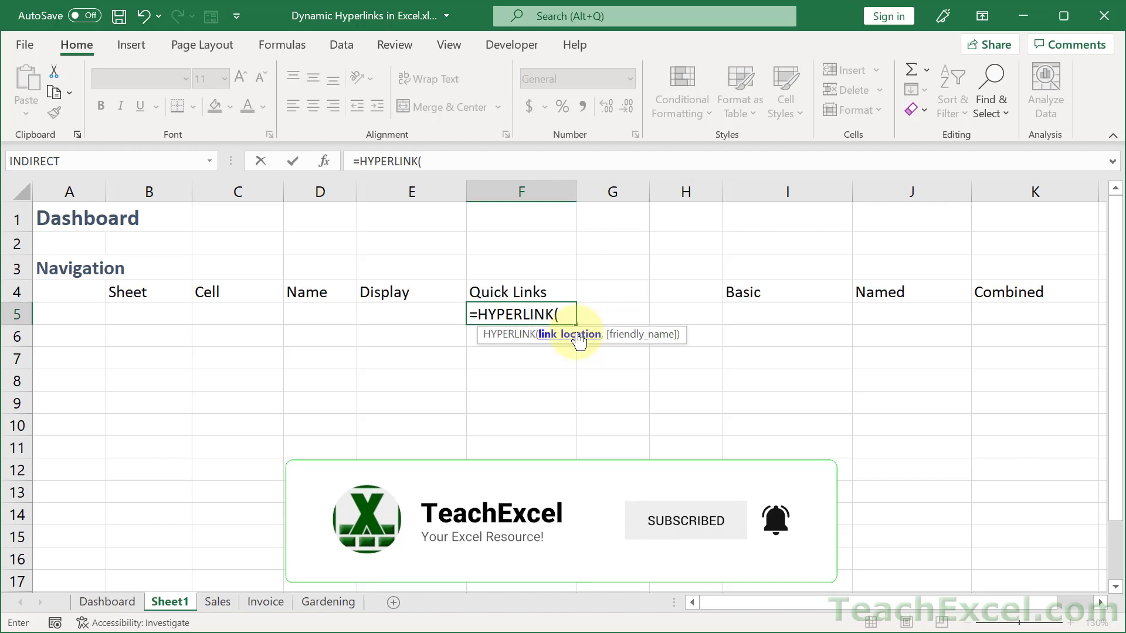
{"action": "key", "text": "Escape"}
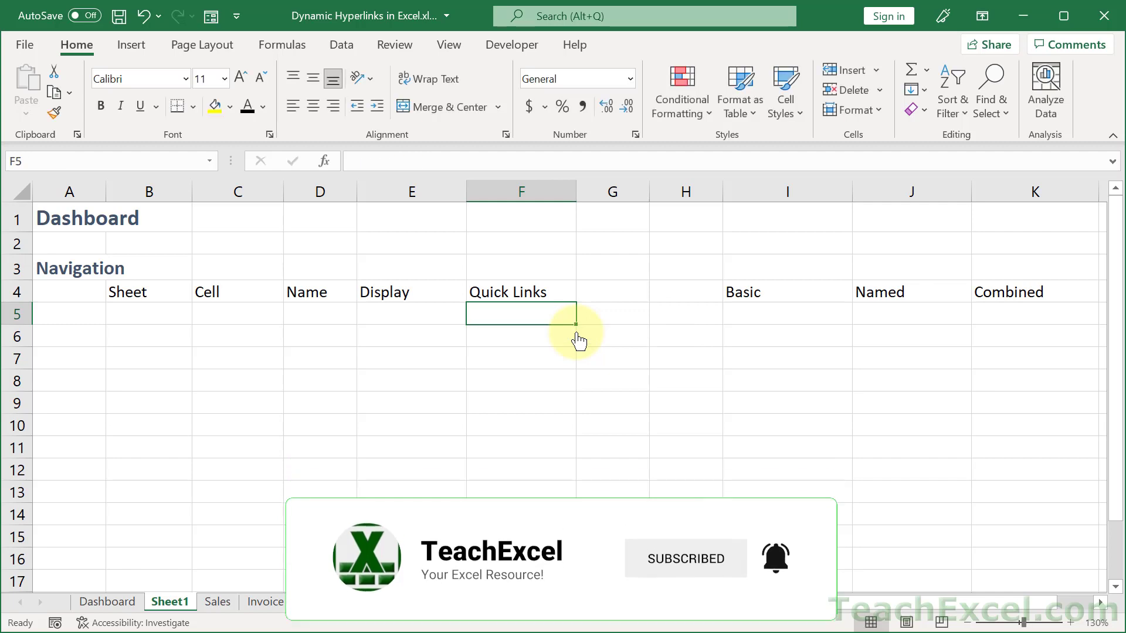
- Enter =Sales!F3 in F7 by pointing at the Sales total, then review the reference
{"action": "left_click", "coordinate": [506, 360]}
{"action": "type", "text": "="}
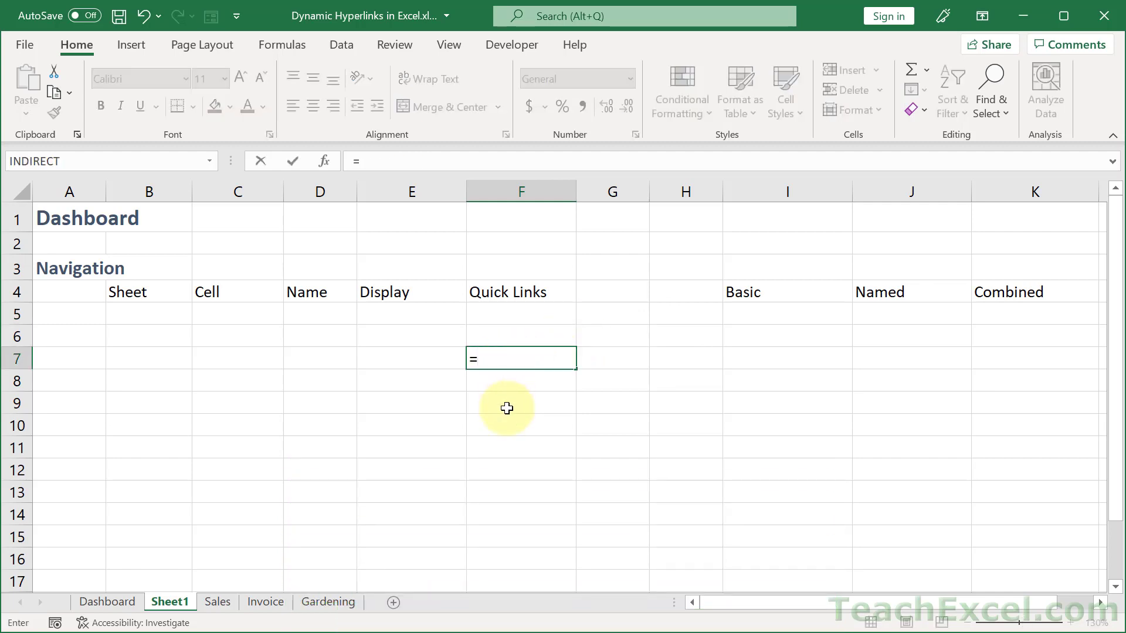
{"action": "left_click", "coordinate": [219, 598]}
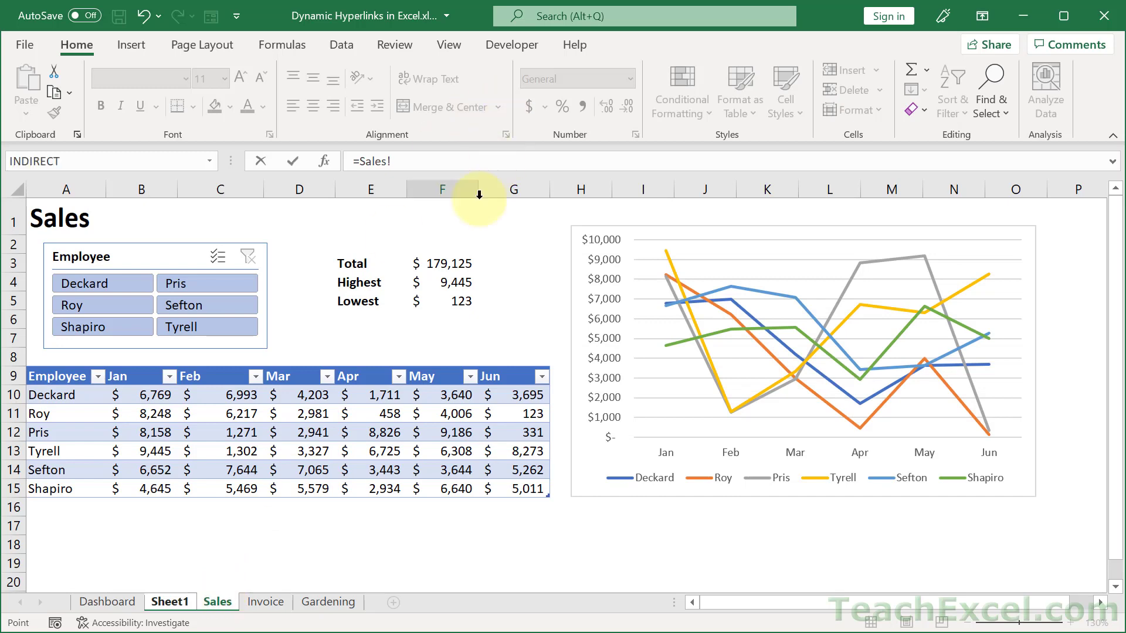
{"action": "left_click", "coordinate": [433, 260]}
{"action": "key", "text": "Return"}
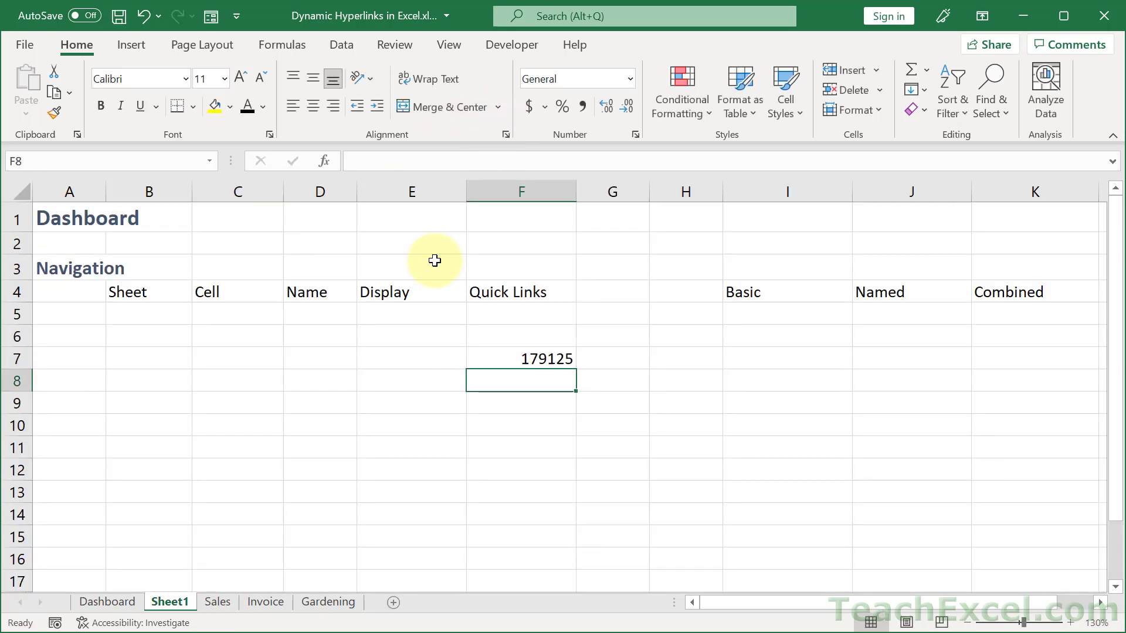
{"action": "double_click", "coordinate": [505, 359]}
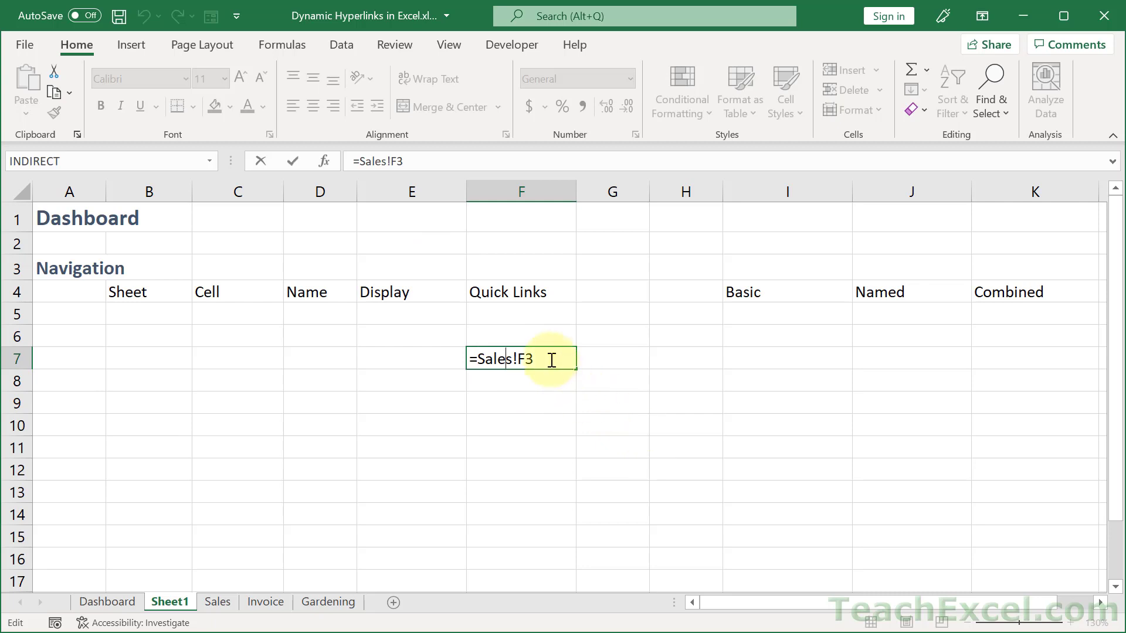
{"action": "left_click_drag", "start_coordinate": [543, 359], "coordinate": [476, 359]}
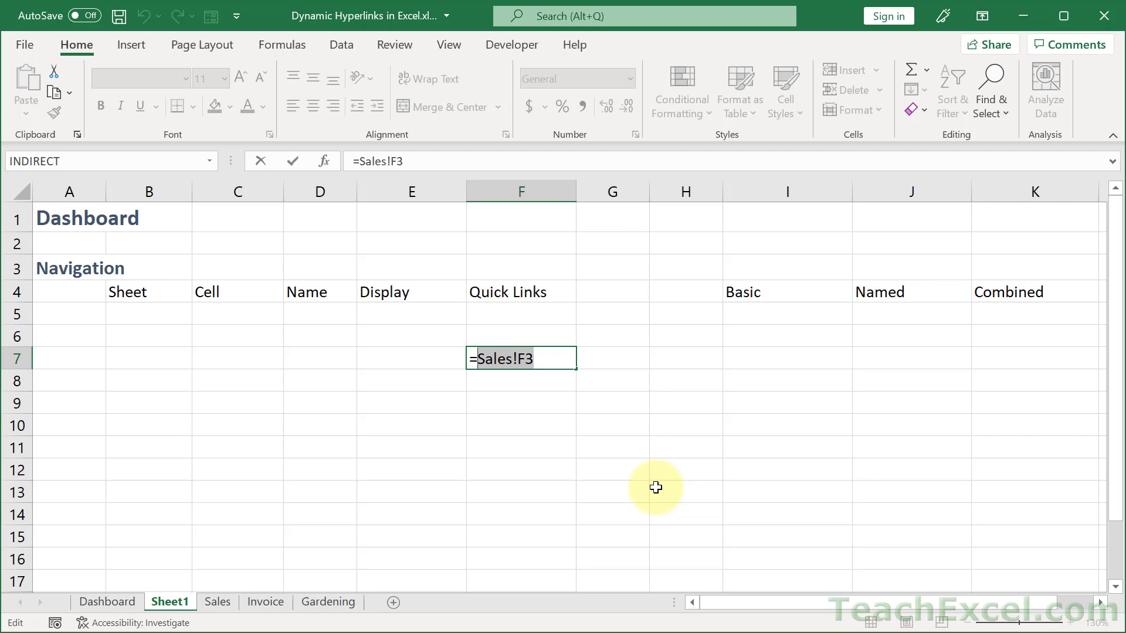
{"action": "key", "text": "ctrl+Return"}
- Look over the first Sheet, Cell and Name entries, then select F8
{"action": "left_click", "coordinate": [142, 314]}
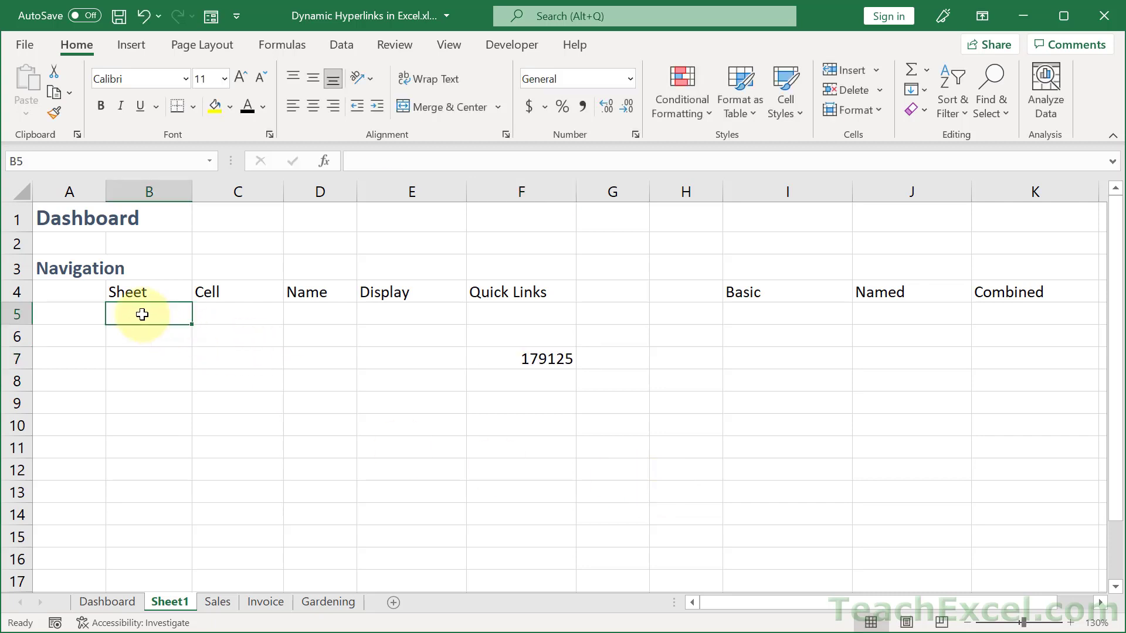
{"action": "left_click", "coordinate": [237, 309]}
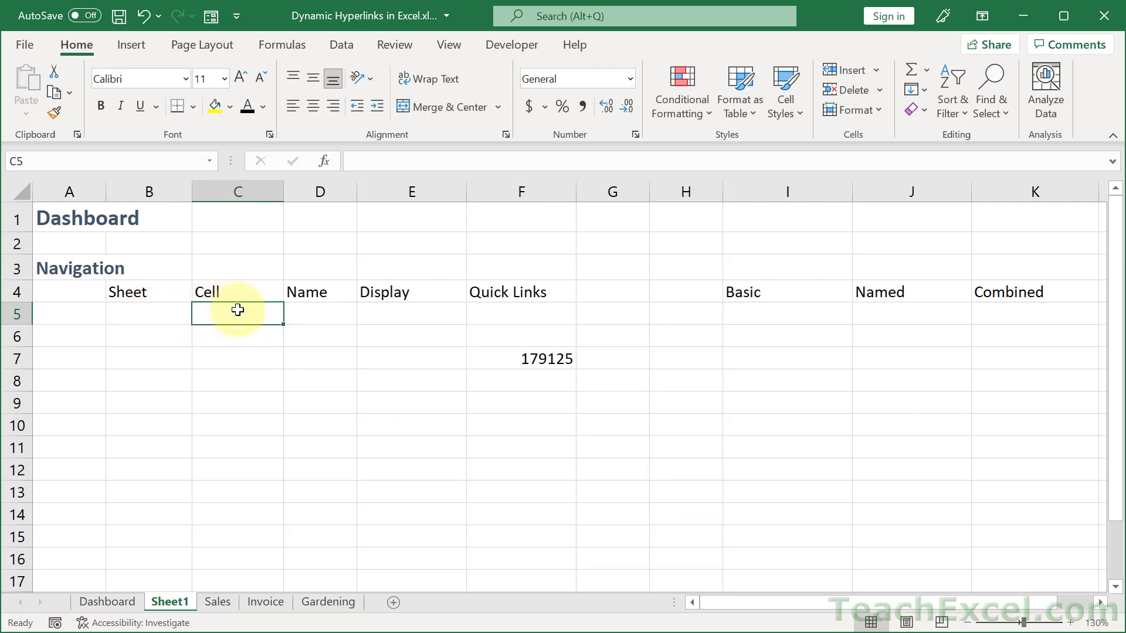
{"action": "left_click", "coordinate": [329, 316]}
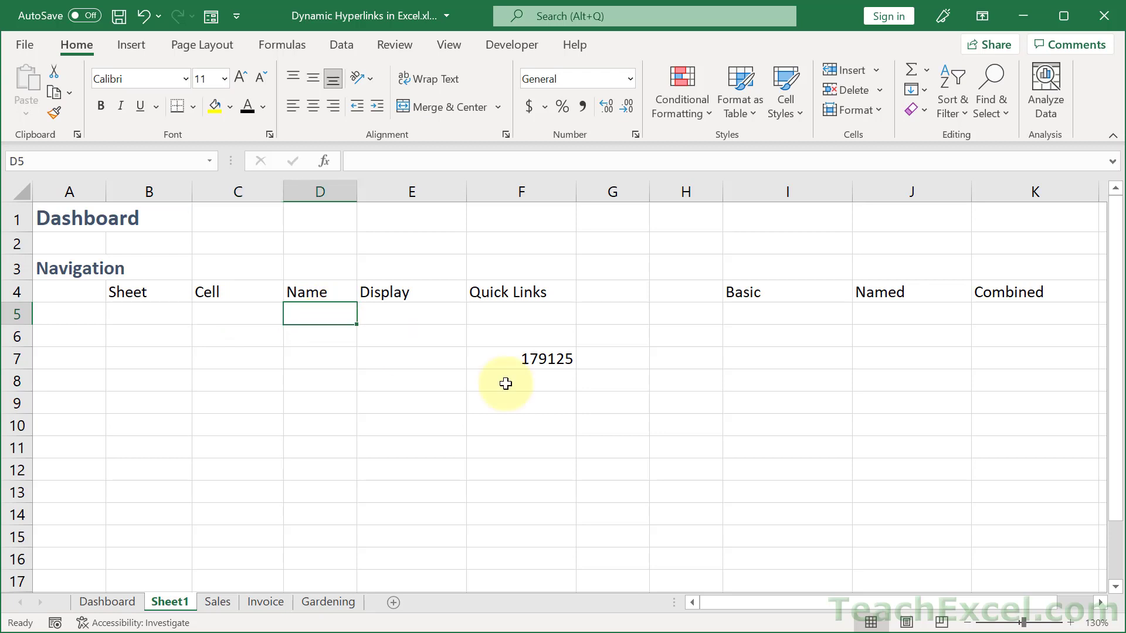
{"action": "left_click", "coordinate": [539, 377]}
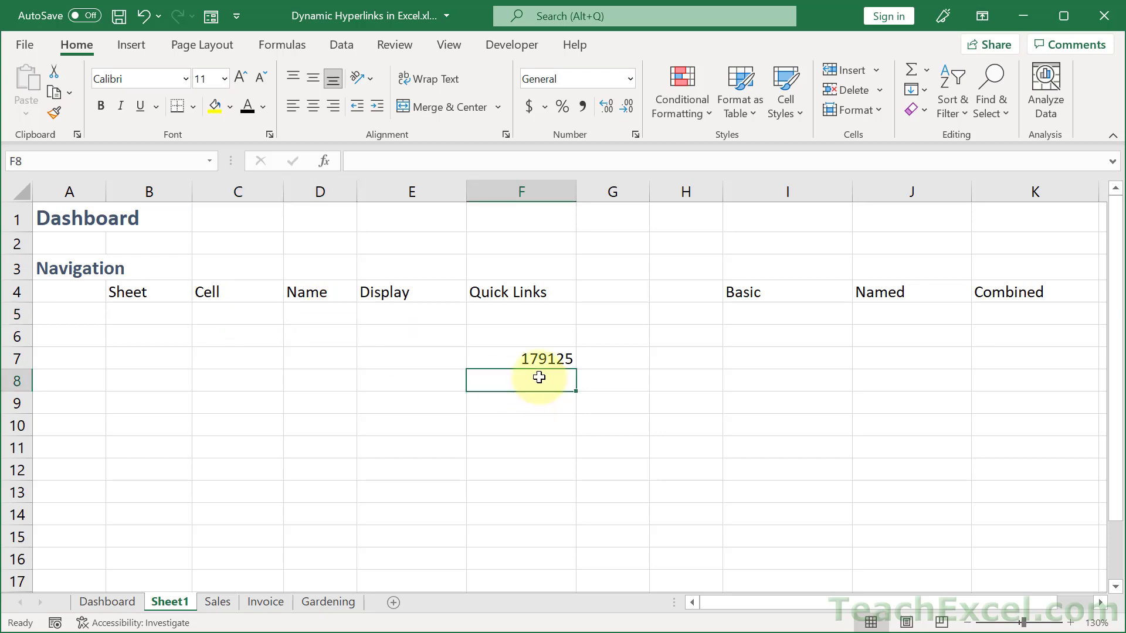
- Check the Invoice sheet total, then enter =InvoiceTotal in F8 on Sheet1
{"action": "left_click", "coordinate": [252, 601]}
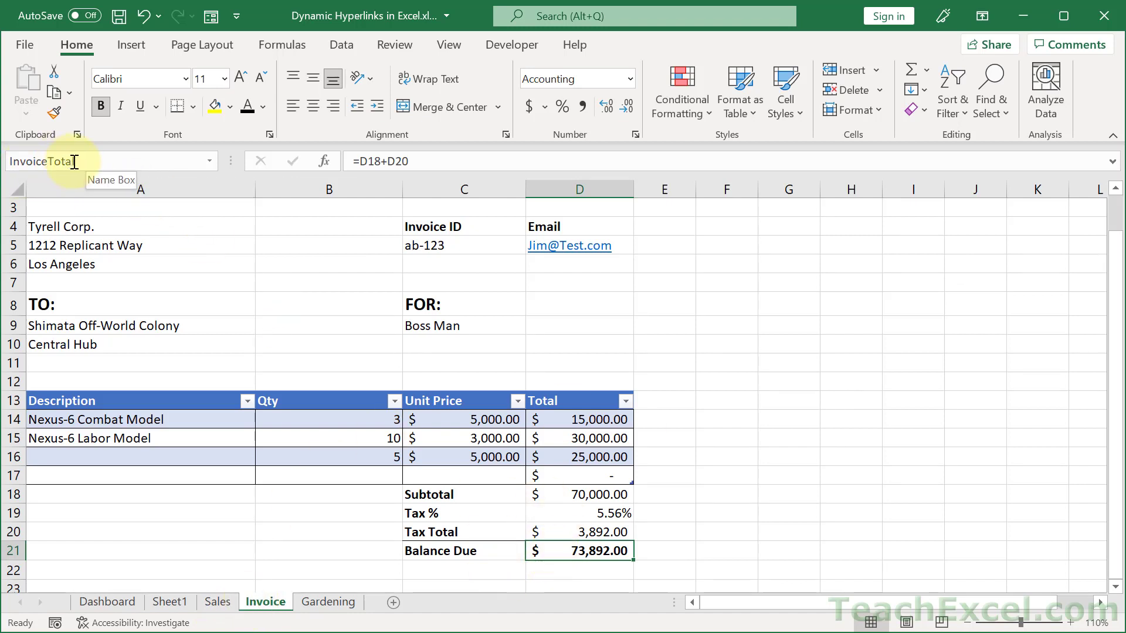
{"action": "left_click", "coordinate": [102, 602]}
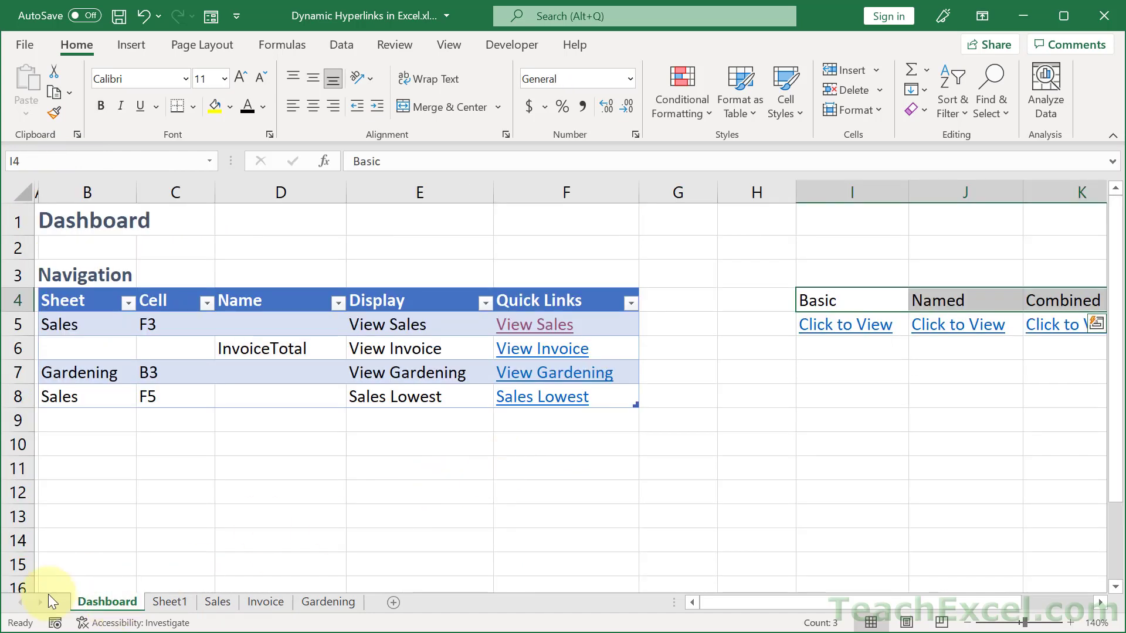
{"action": "left_click", "coordinate": [168, 602]}
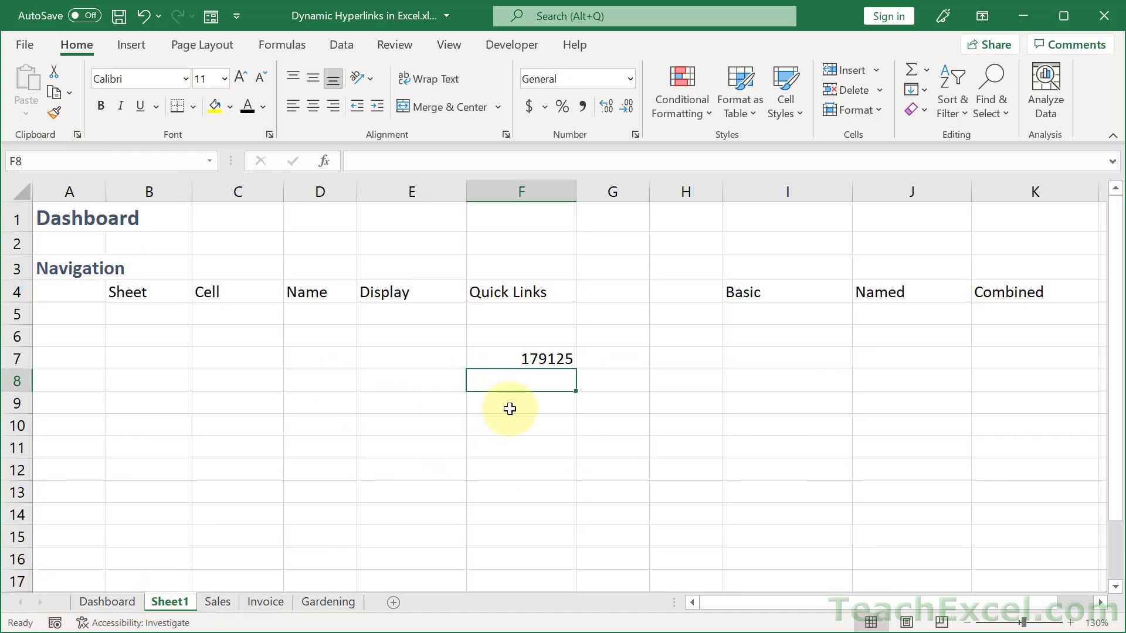
{"action": "type", "text": "=inv"}
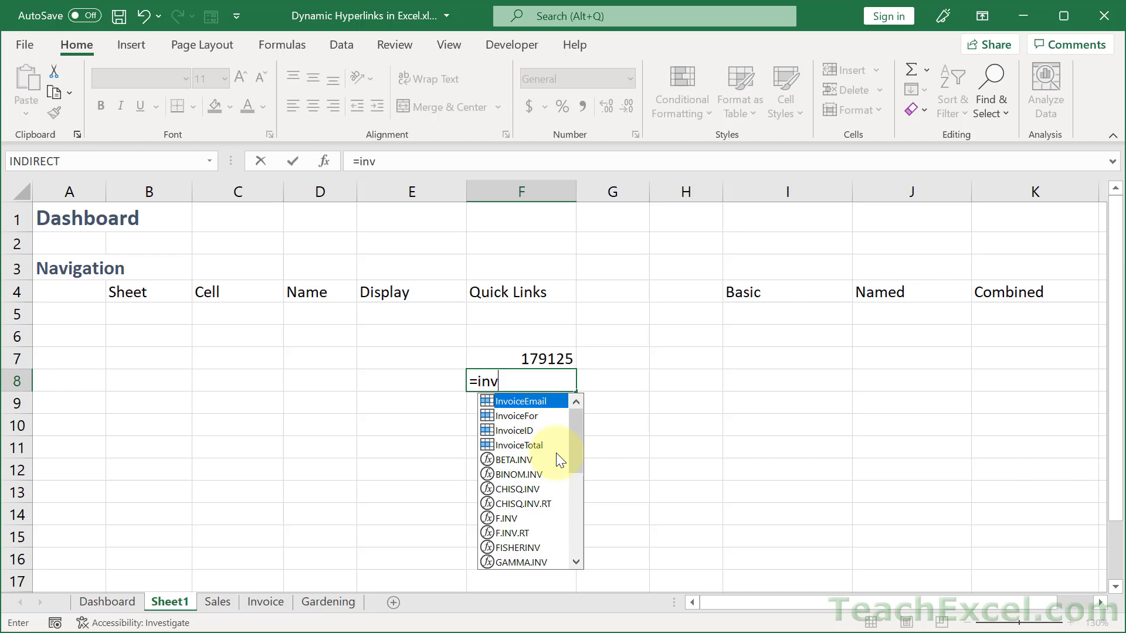
{"action": "double_click", "coordinate": [524, 448]}
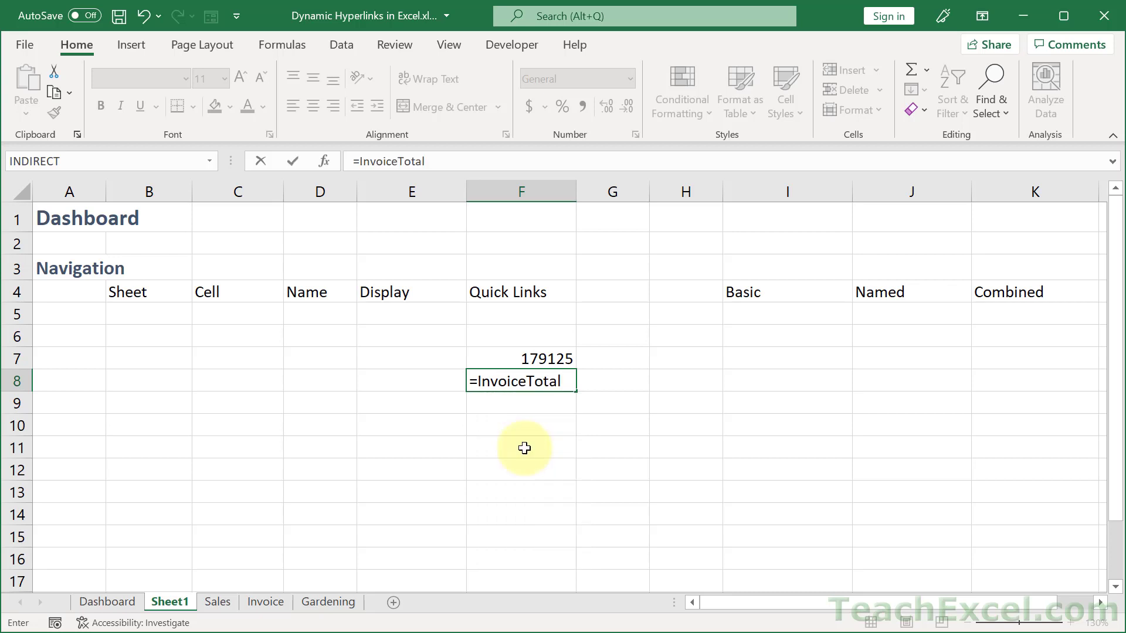
{"action": "key", "text": "ctrl+Return"}
{"action": "key", "text": "Return"}
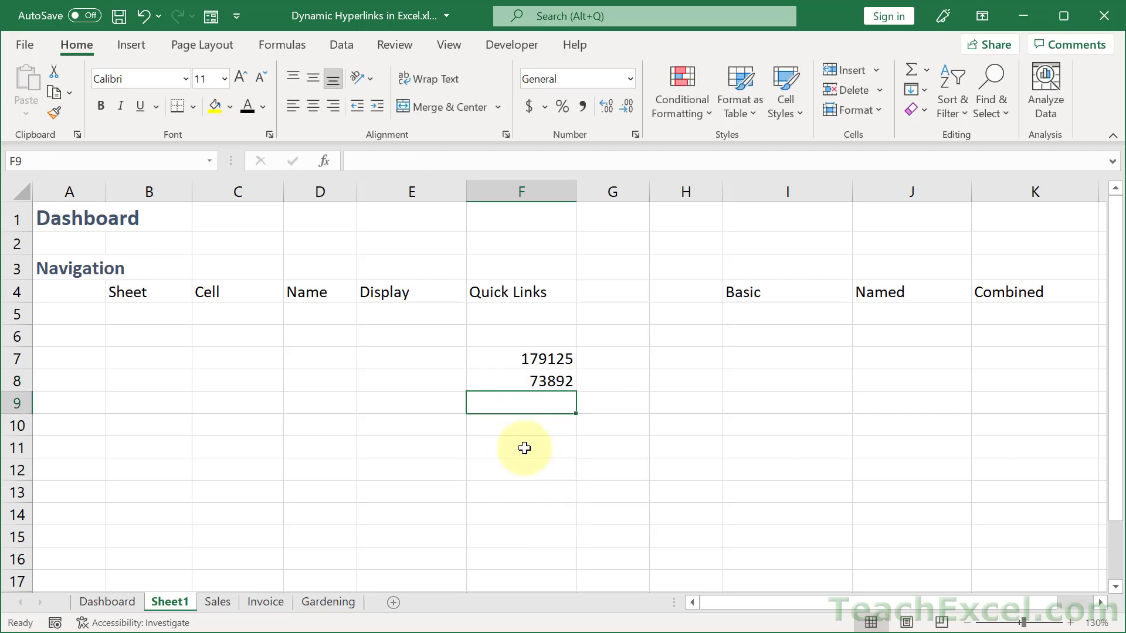
- Compare the F7 and F8 formulas, examining the !F3 part of the Sales reference
{"action": "double_click", "coordinate": [501, 360]}
{"action": "key", "text": "ctrl+Return"}
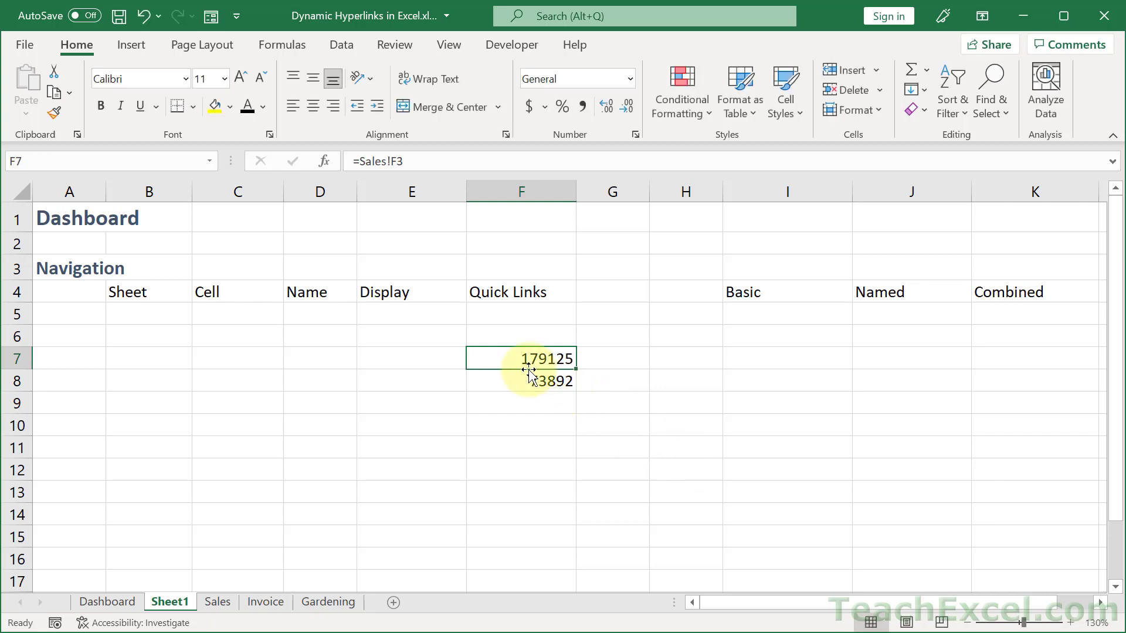
{"action": "double_click", "coordinate": [530, 379]}
{"action": "key", "text": "ctrl+Return"}
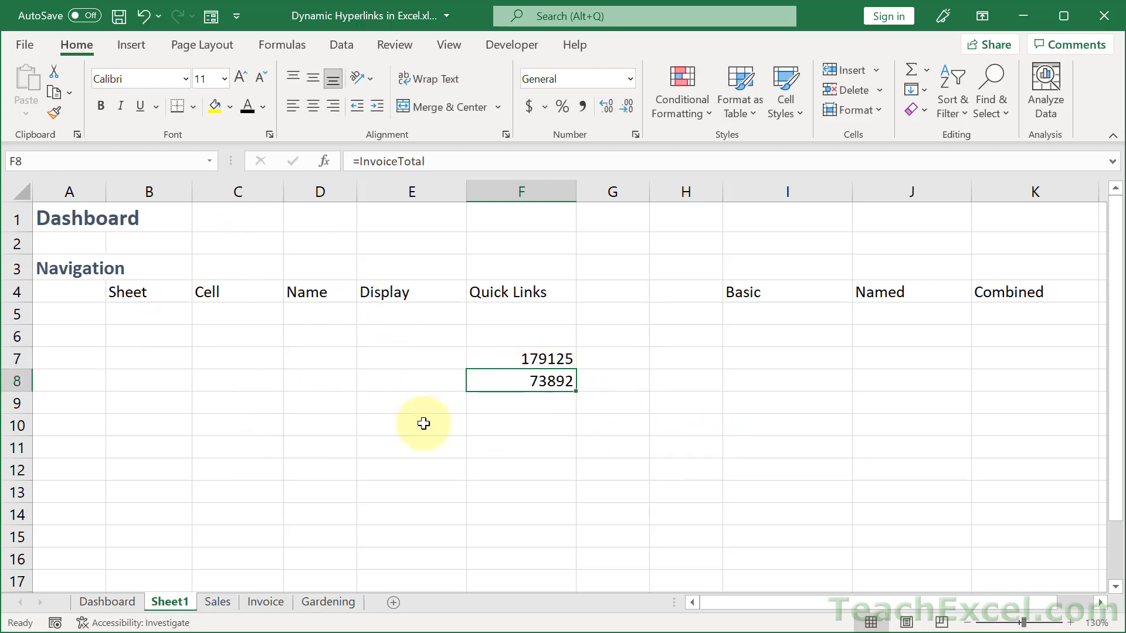
{"action": "left_click", "coordinate": [505, 360]}
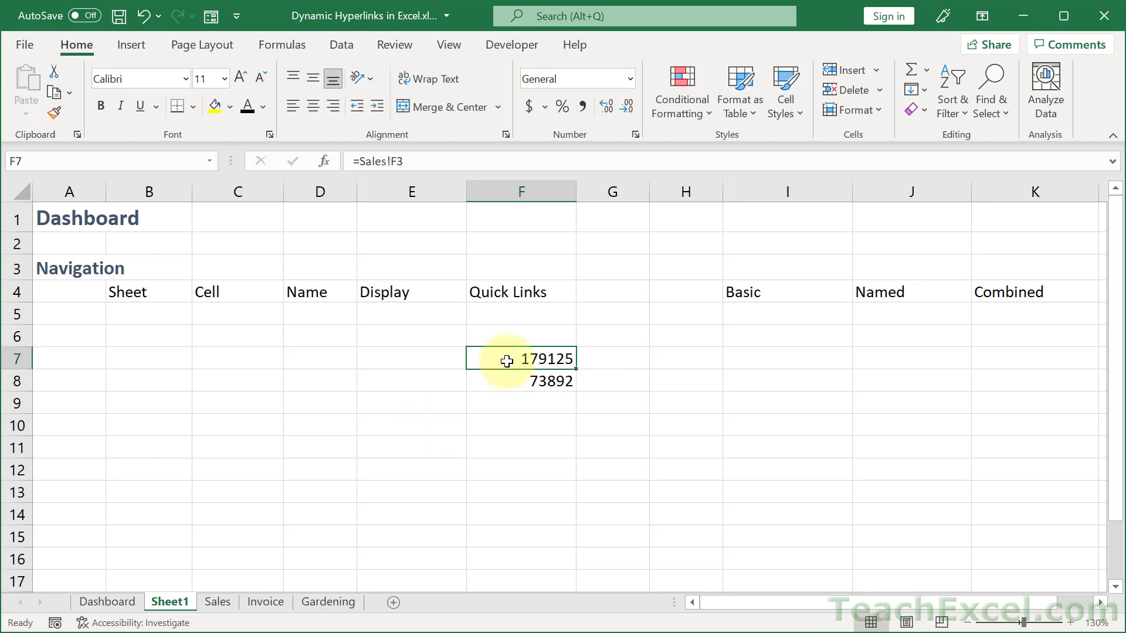
{"action": "double_click", "coordinate": [504, 359]}
{"action": "left_click_drag", "start_coordinate": [557, 359], "coordinate": [479, 362]}
{"action": "key", "text": "Escape"}
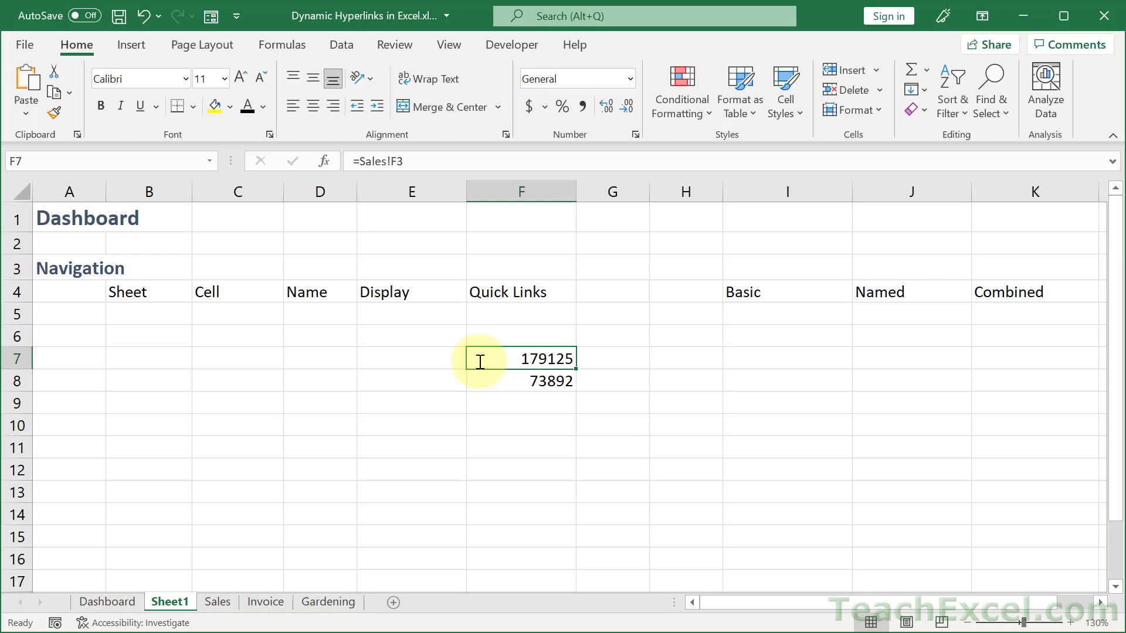
- Enter =HYPERLINK("#Sales!F3","Click") in I5 and test that it jumps to Sales F3
{"action": "left_click", "coordinate": [1069, 622]}
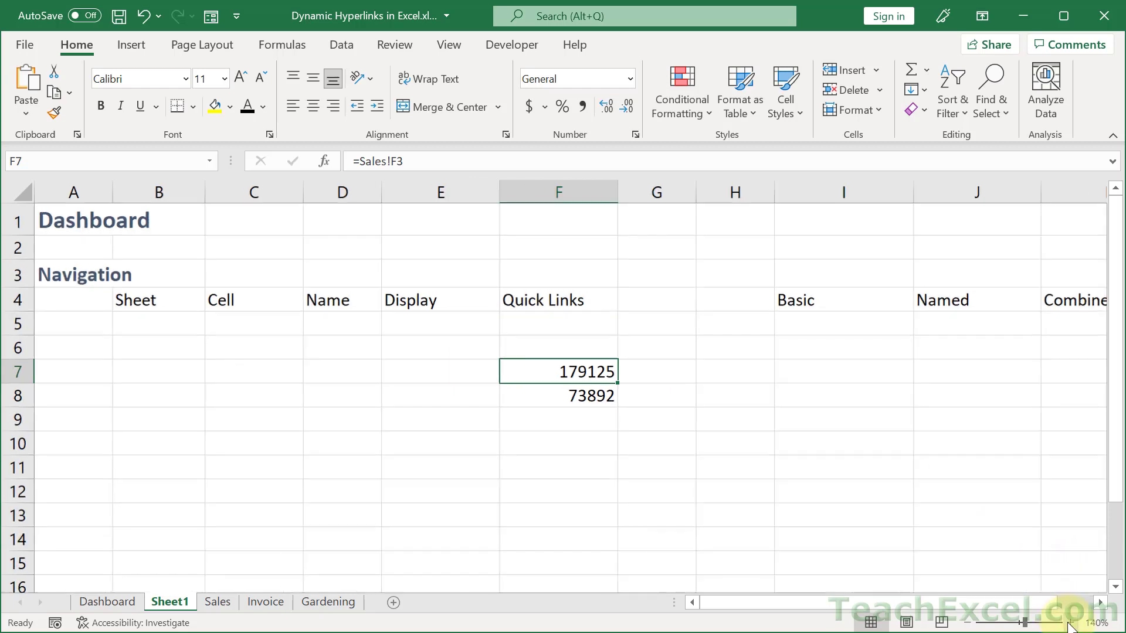
{"action": "left_click", "coordinate": [1069, 622]}
{"action": "scroll", "coordinate": [1100, 609], "scroll_direction": "right", "scroll_amount": 3}
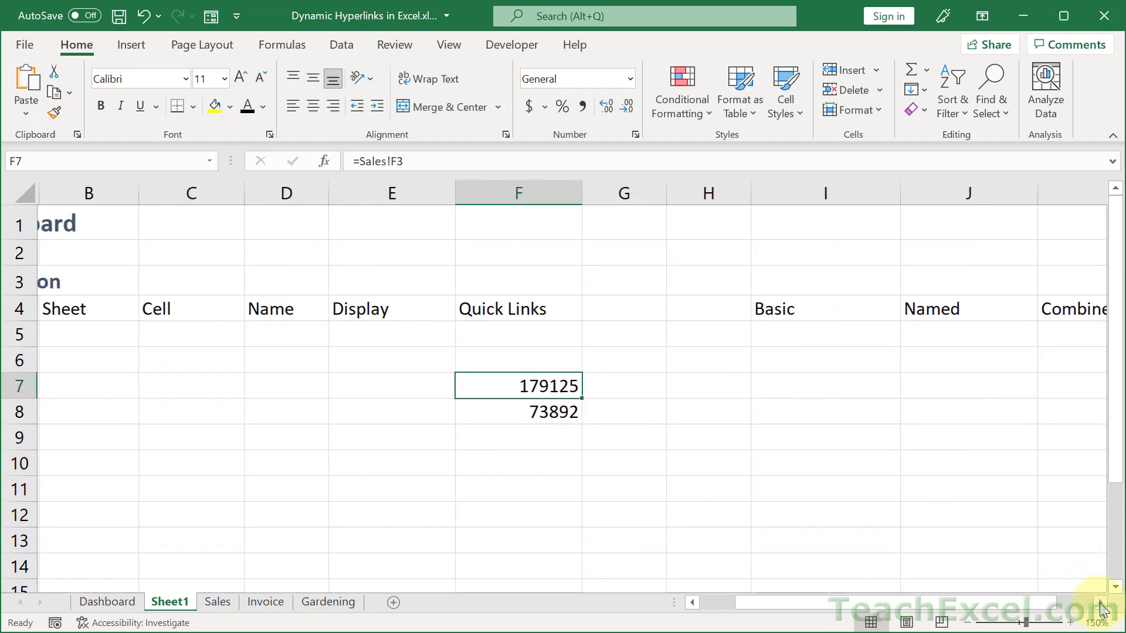
{"action": "left_click", "coordinate": [1071, 622]}
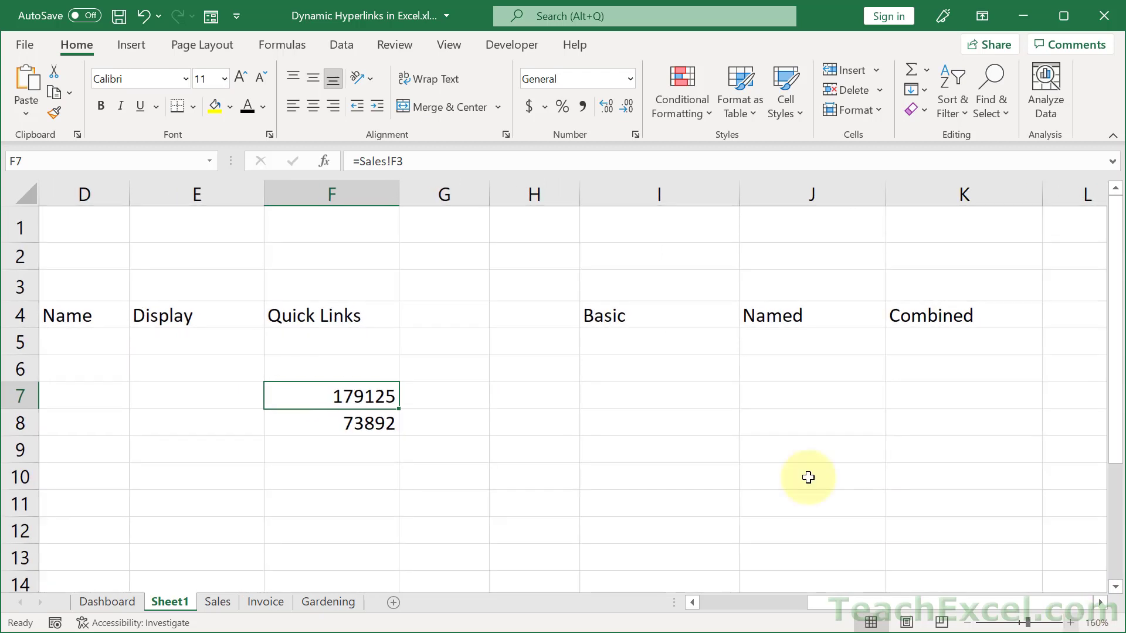
{"action": "double_click", "coordinate": [615, 340]}
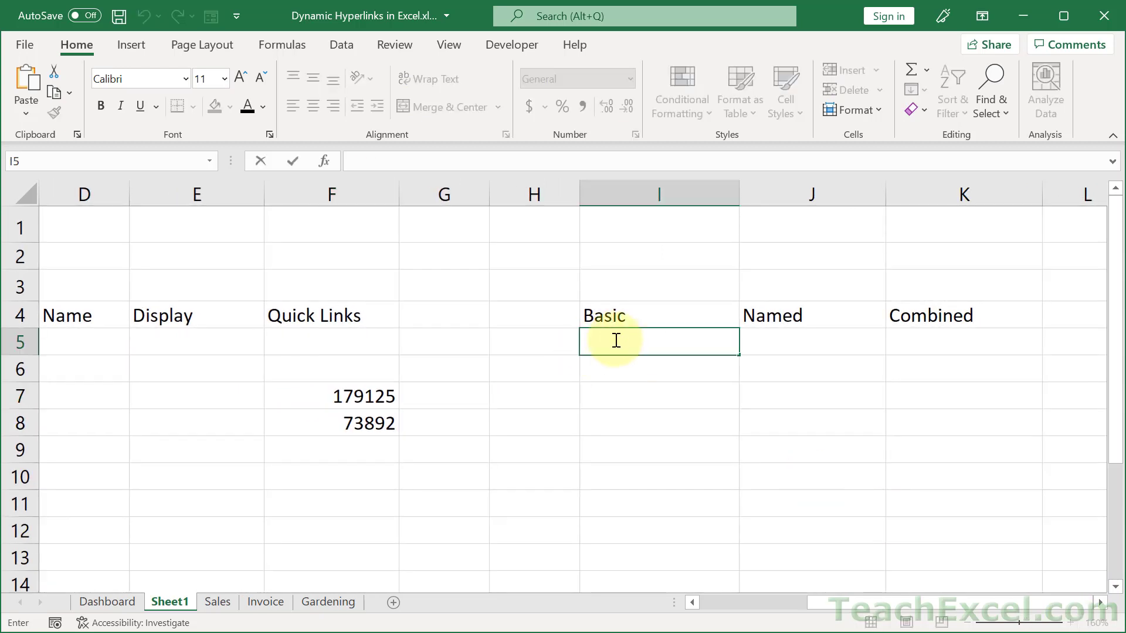
{"action": "type", "text": "=hyp"}
{"action": "key", "text": "Tab"}
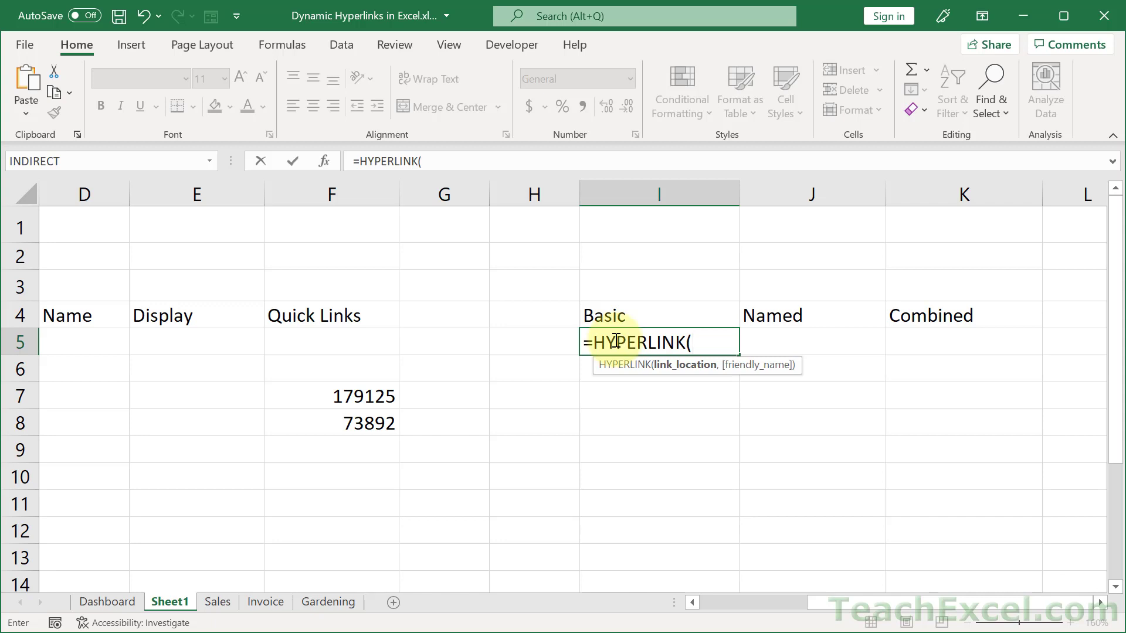
{"action": "type", "text": "\"Sales!F3"}
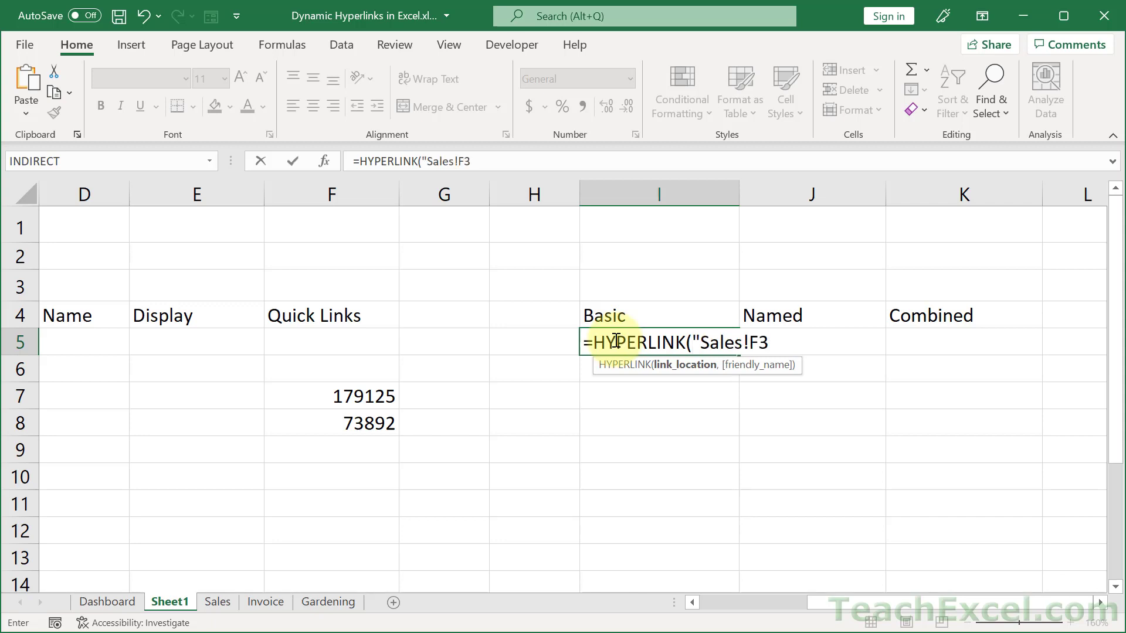
{"action": "type", "text": "\",\"C"}
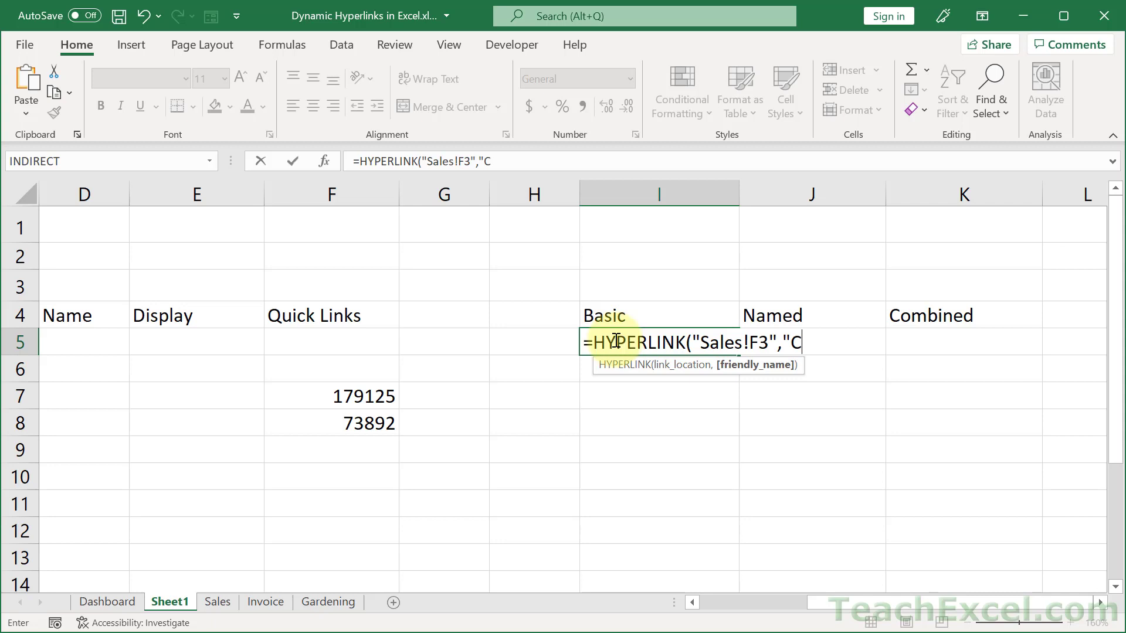
{"action": "type", "text": "lick\")"}
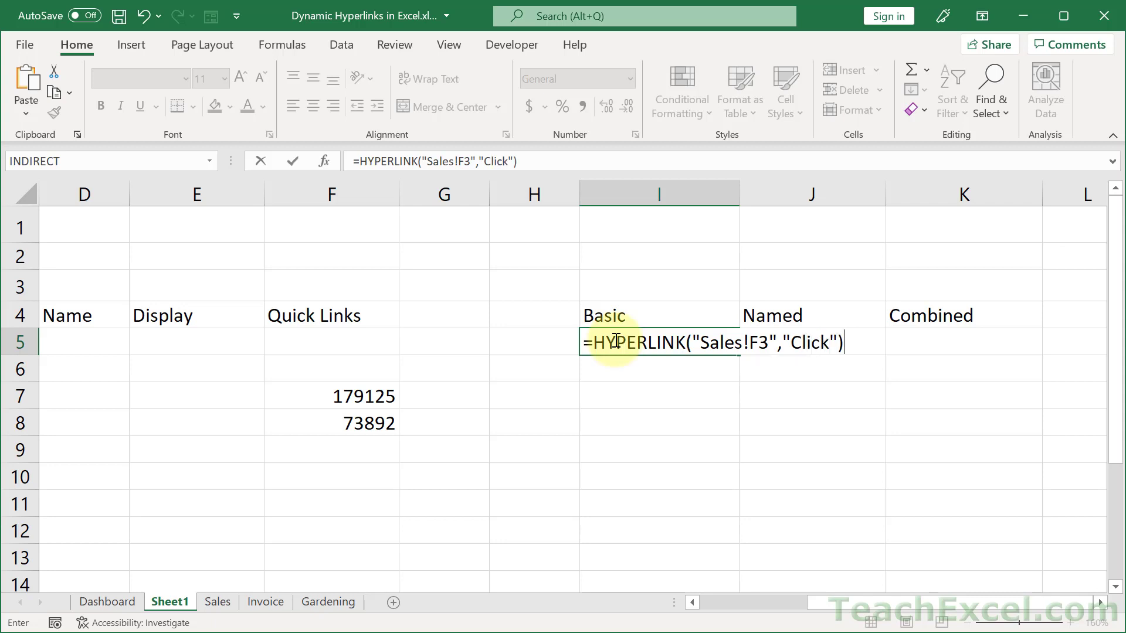
{"action": "left_click", "coordinate": [698, 343]}
{"action": "type", "text": "#"}
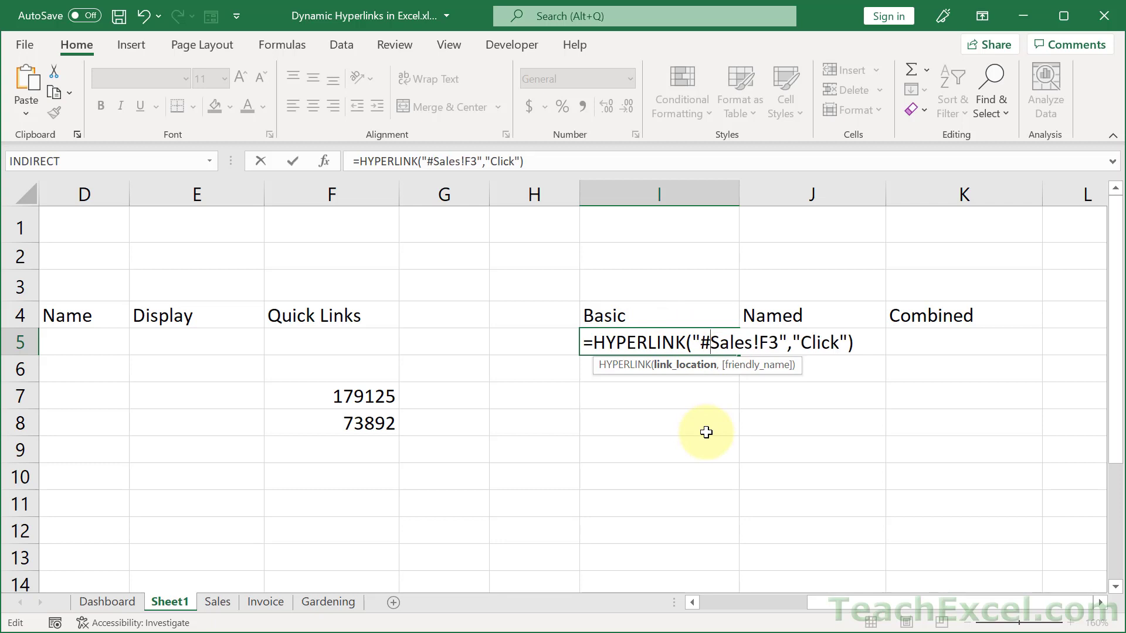
{"action": "key", "text": "ctrl+Return"}
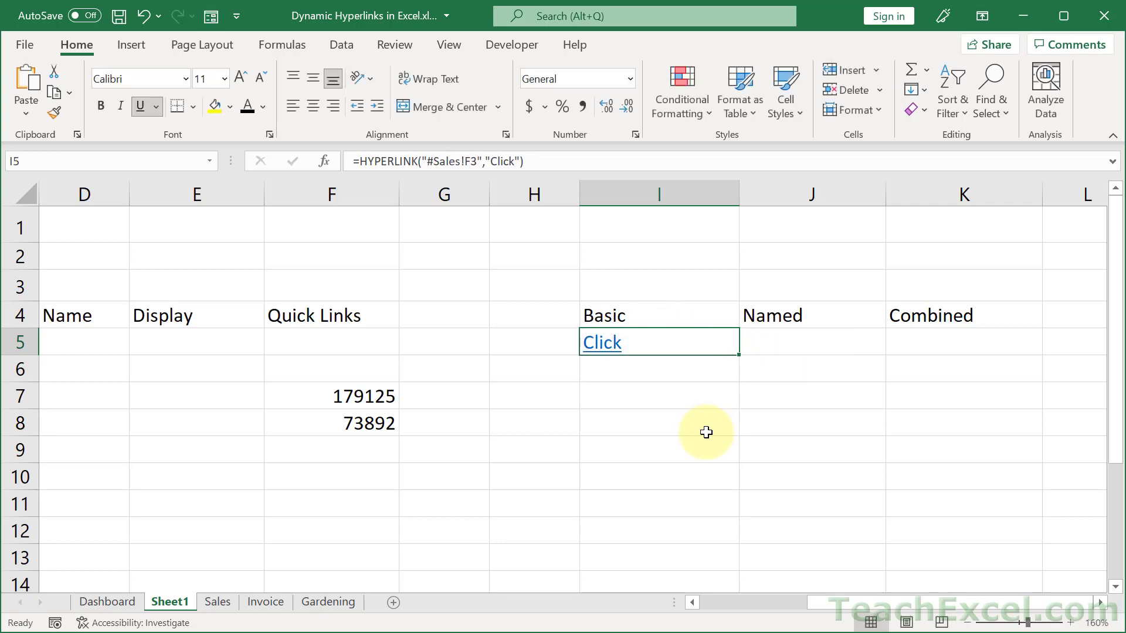
{"action": "left_click", "coordinate": [599, 352]}
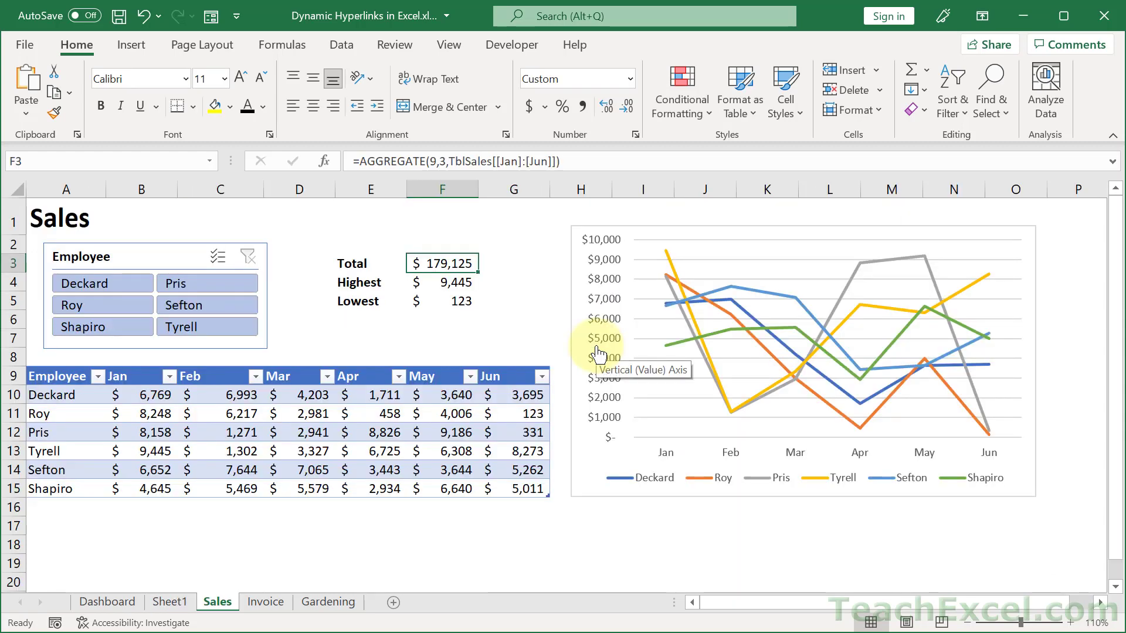
- Back on Sheet1, review the InvoiceTotal name used in F8's formula
{"action": "left_click", "coordinate": [163, 603]}
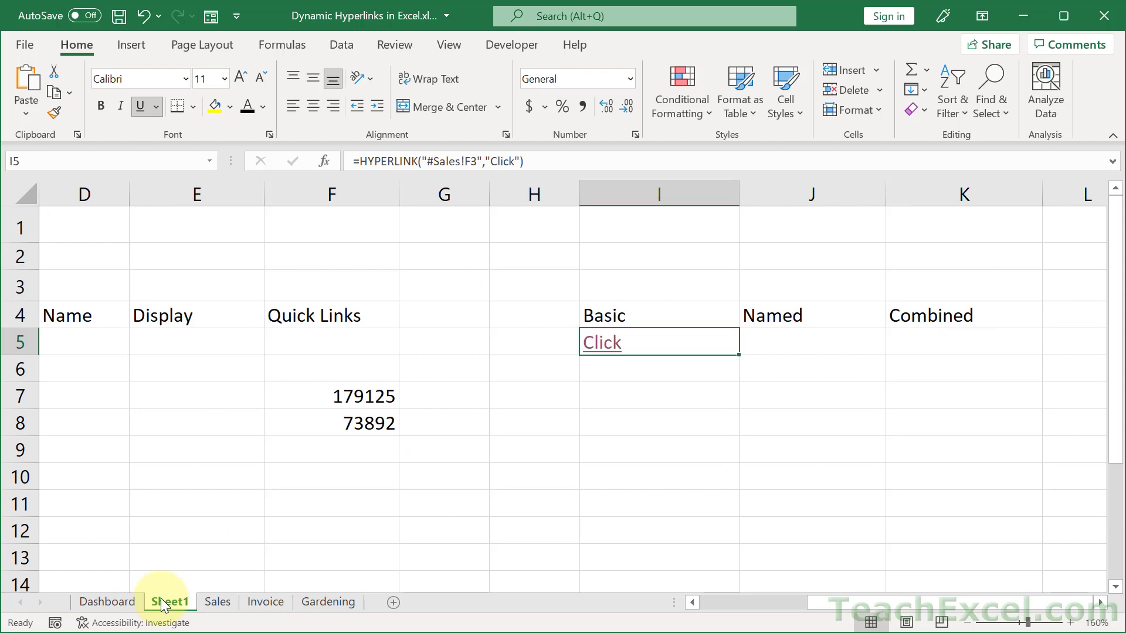
{"action": "double_click", "coordinate": [365, 422]}
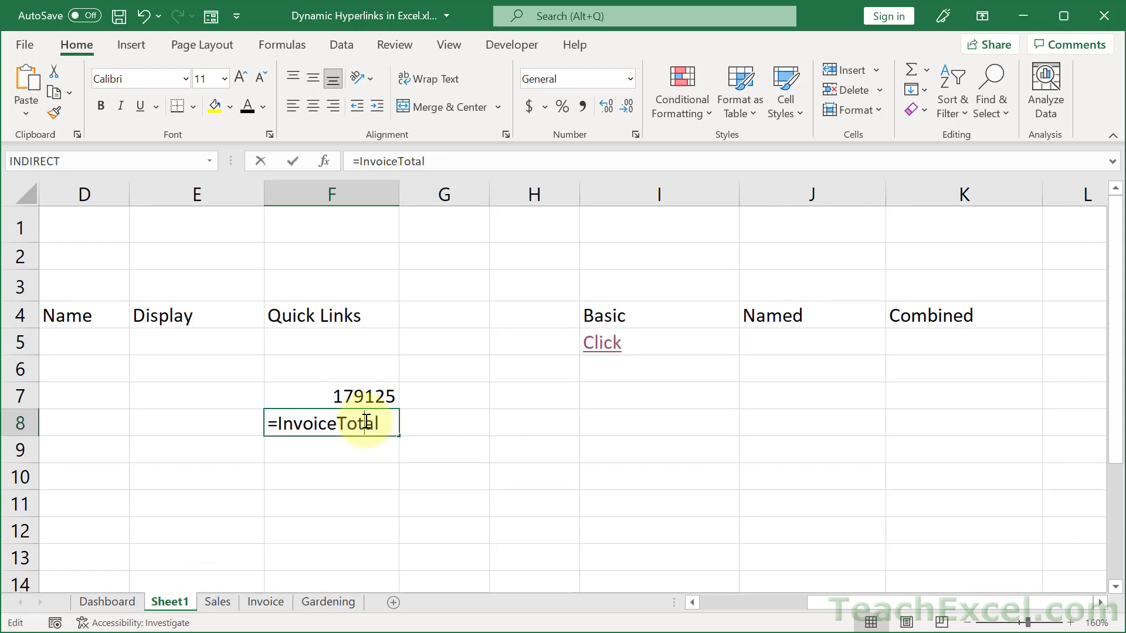
{"action": "left_click_drag", "start_coordinate": [381, 424], "coordinate": [280, 427]}
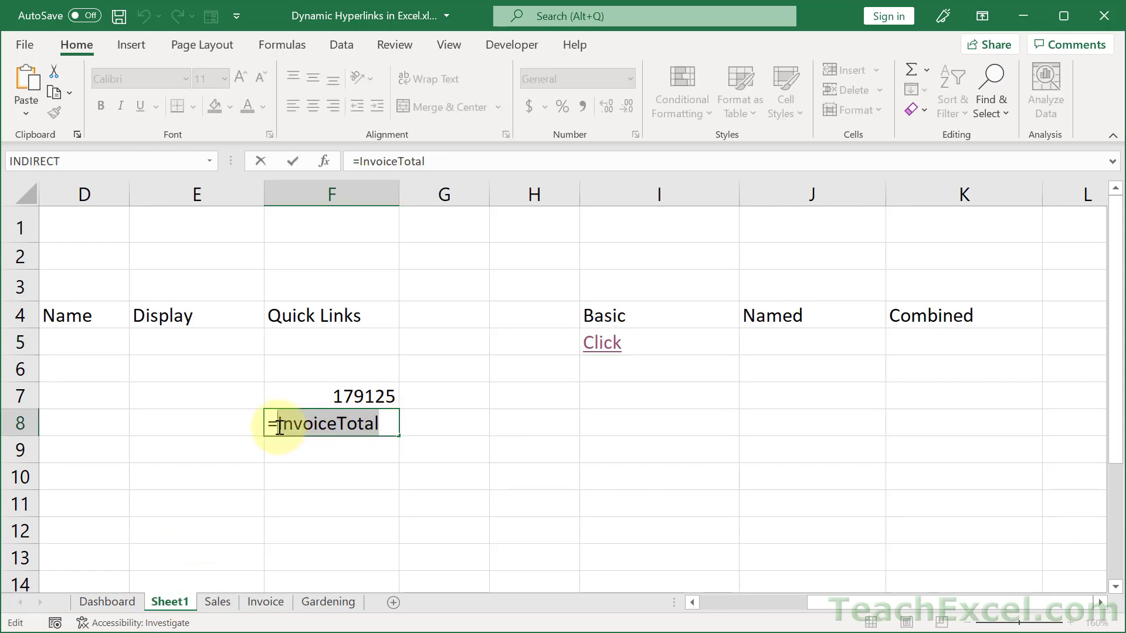
{"action": "key", "text": "Escape"}
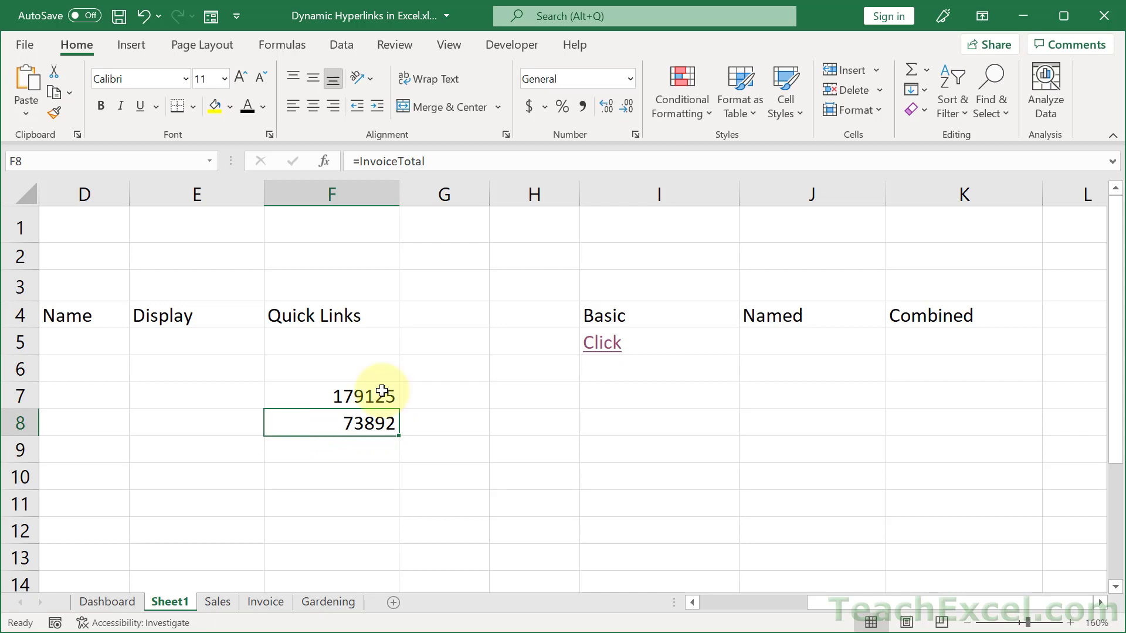
- Enter =HYPERLINK("#InvoiceTotal","Click") in J5 and test the link
{"action": "left_click", "coordinate": [785, 344]}
{"action": "type", "text": "=hy"}
{"action": "key", "text": "Tab"}
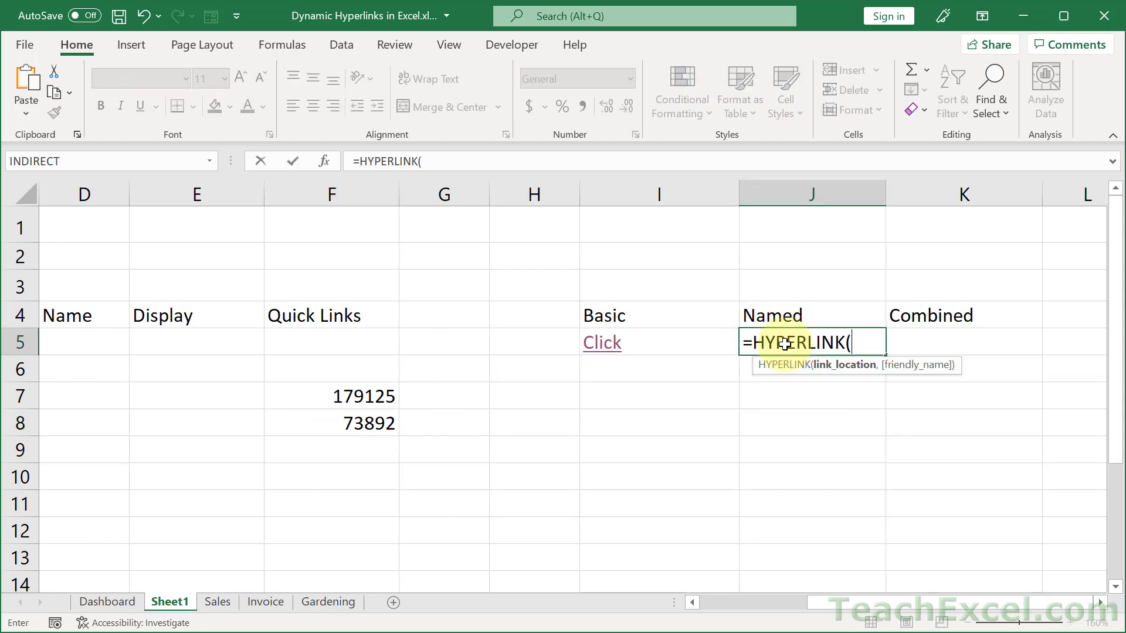
{"action": "type", "text": "\"#InvoiceTotal\""}
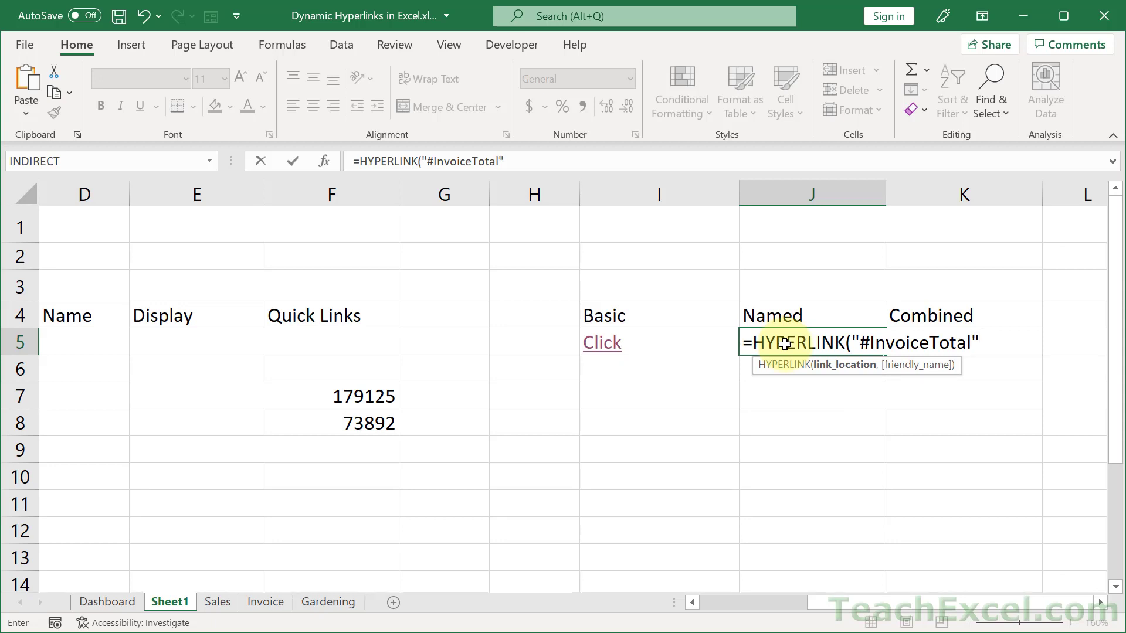
{"action": "type", "text": ",\"Click"}
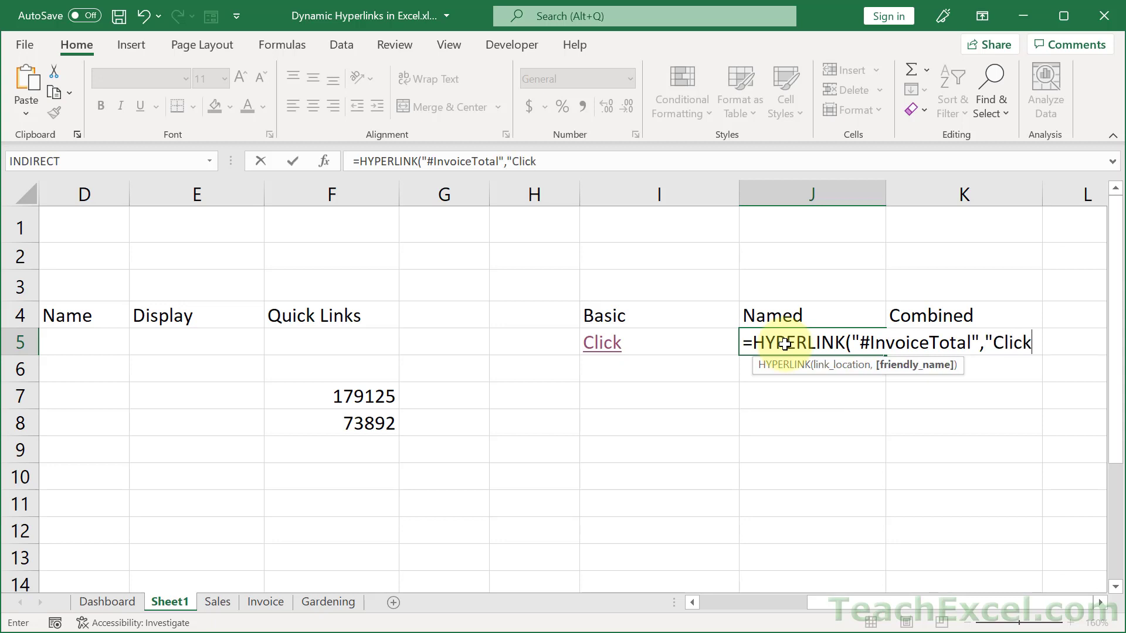
{"action": "type", "text": "\")"}
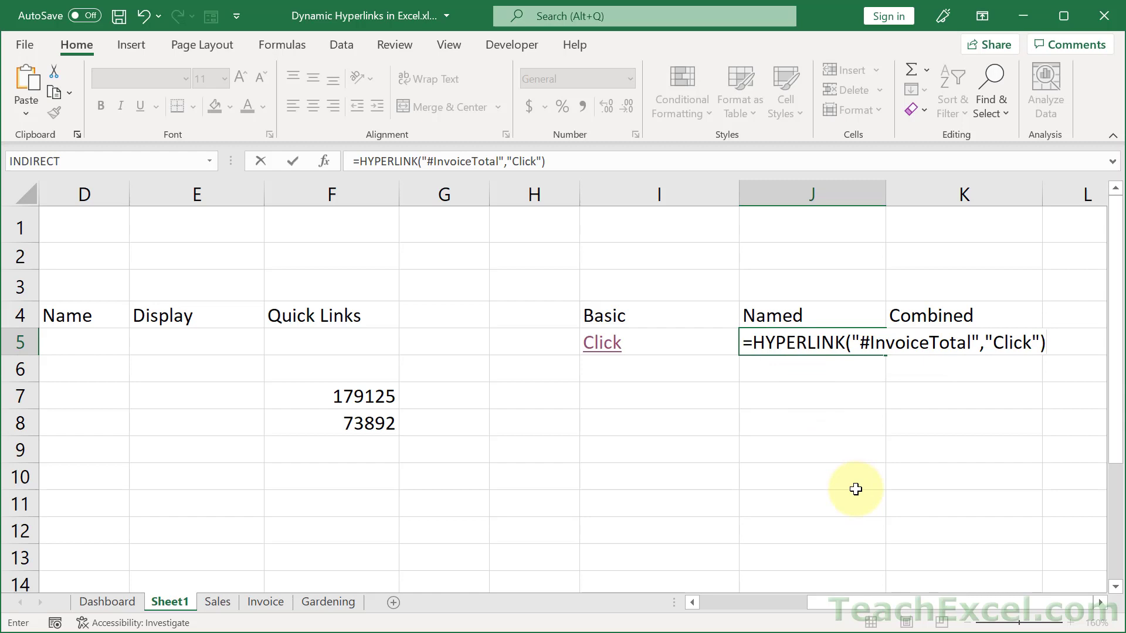
{"action": "key", "text": "ctrl+Return"}
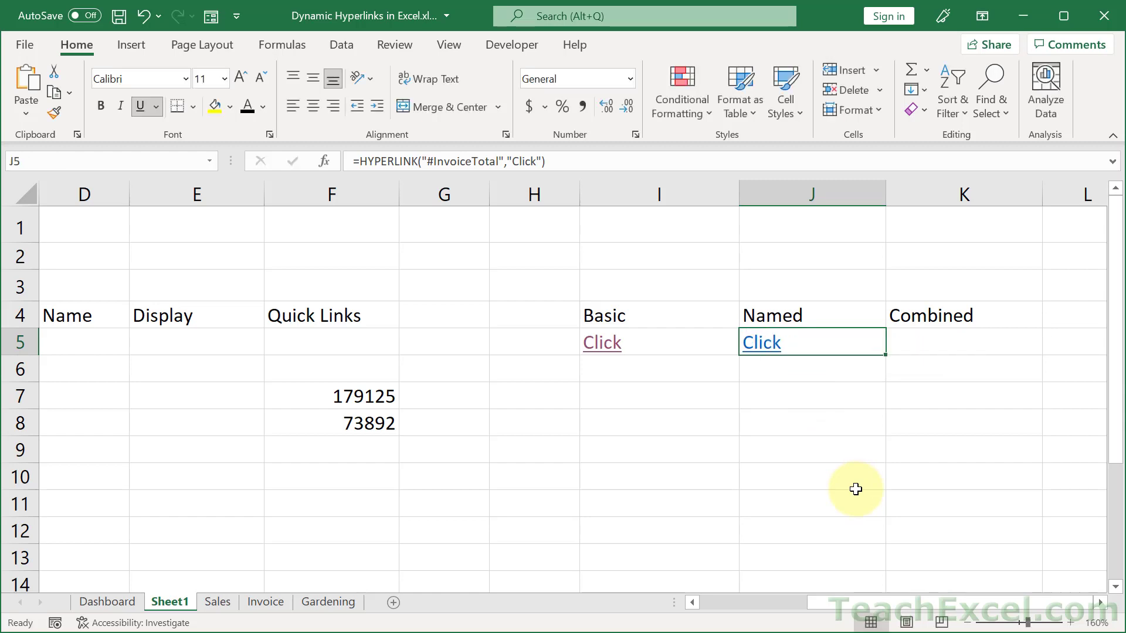
{"action": "left_click", "coordinate": [771, 350]}
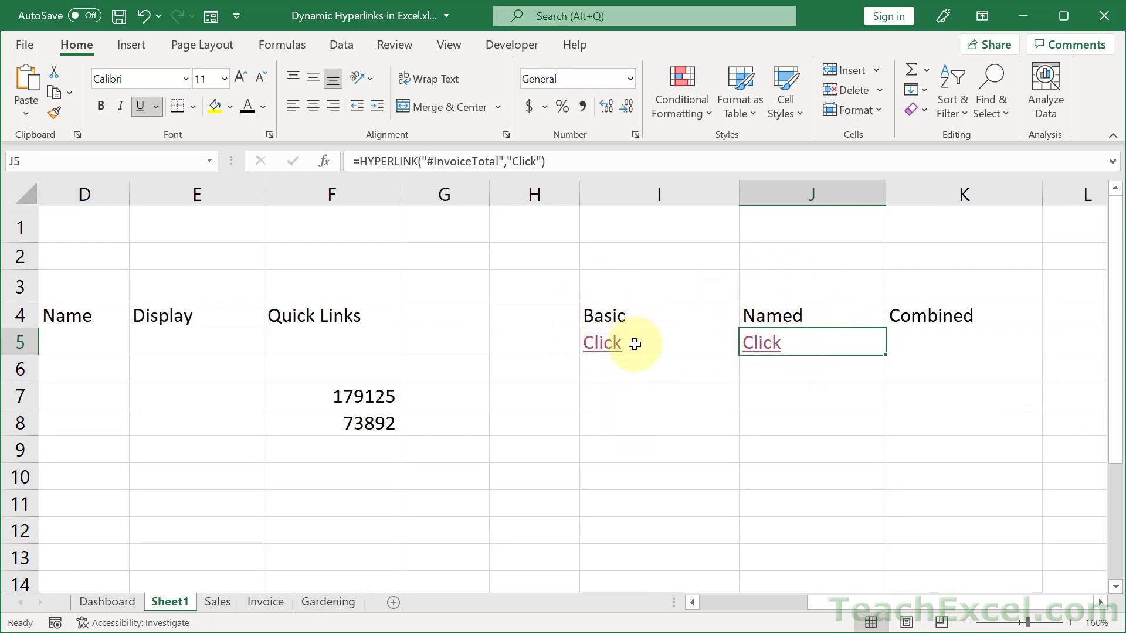
- Adjust the zoom and review the Sheet, Cell and Name input cells B5 to D5
{"action": "left_click", "coordinate": [1100, 603]}
{"action": "left_click", "coordinate": [1101, 604]}
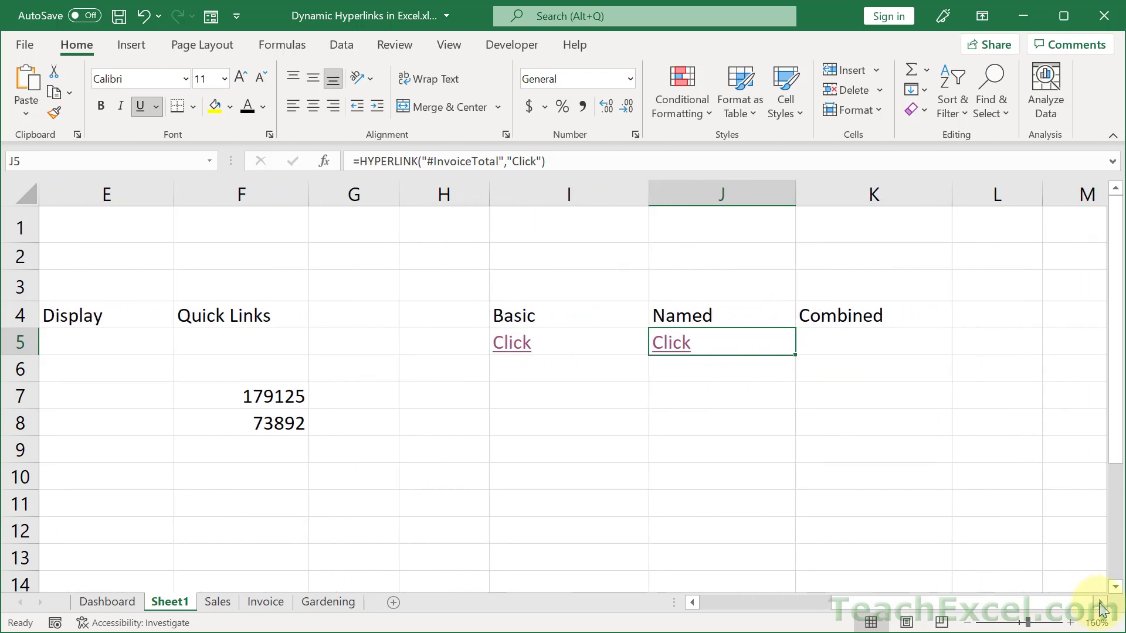
{"action": "left_click", "coordinate": [711, 602]}
{"action": "left_click", "coordinate": [159, 339]}
{"action": "left_click_drag", "start_coordinate": [159, 338], "coordinate": [270, 336]}
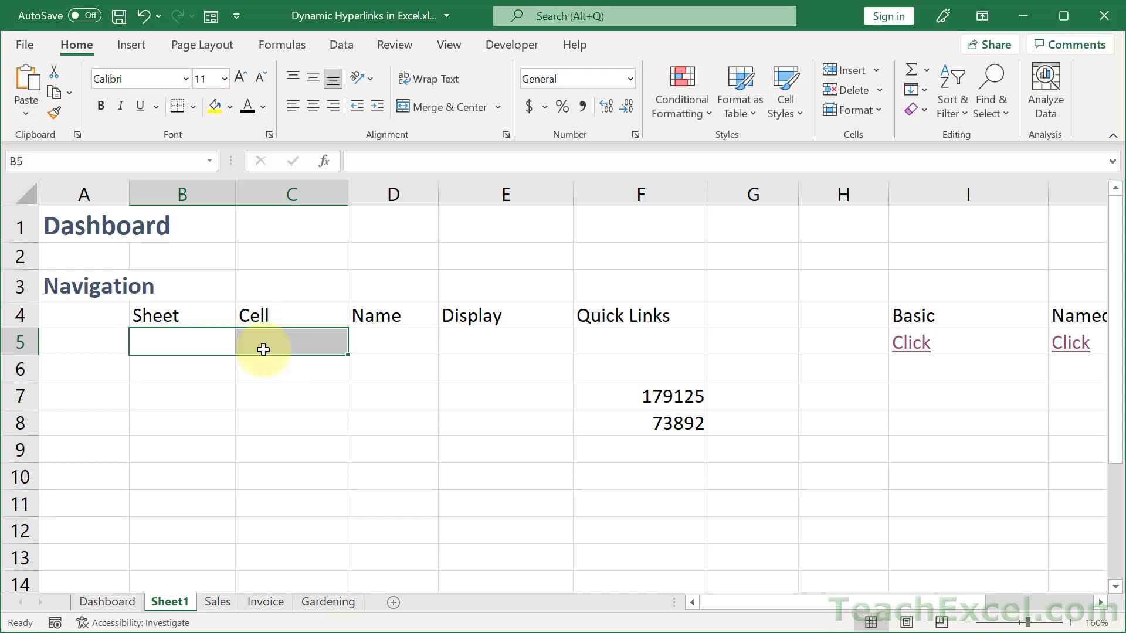
{"action": "left_click", "coordinate": [397, 344]}
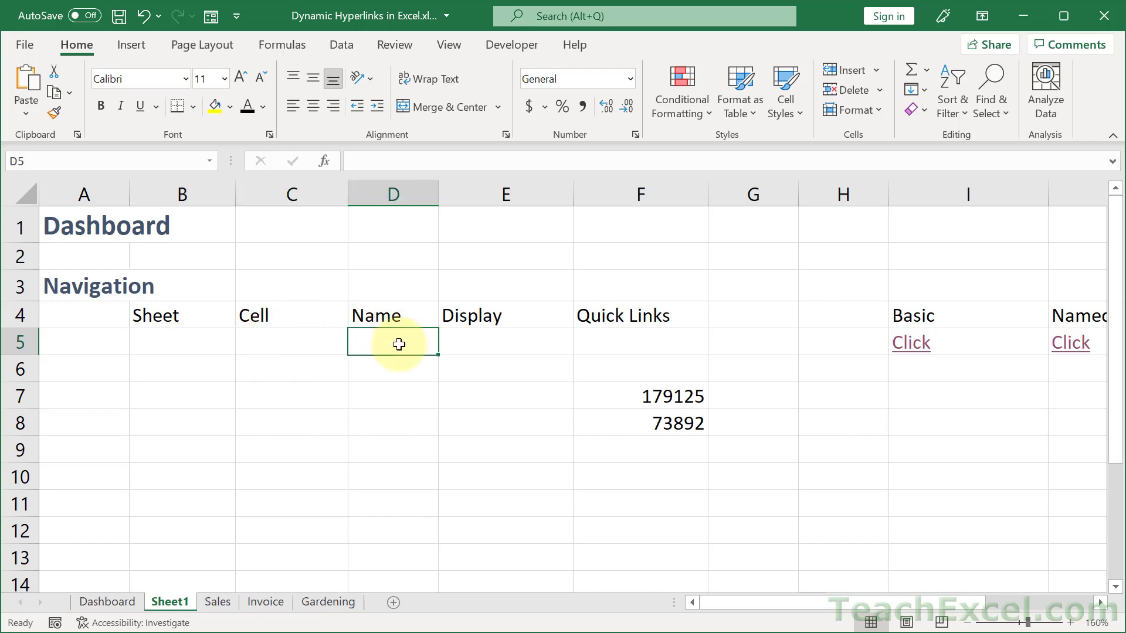
{"action": "scroll", "coordinate": [451, 371], "scroll_direction": "right", "scroll_amount": 1}
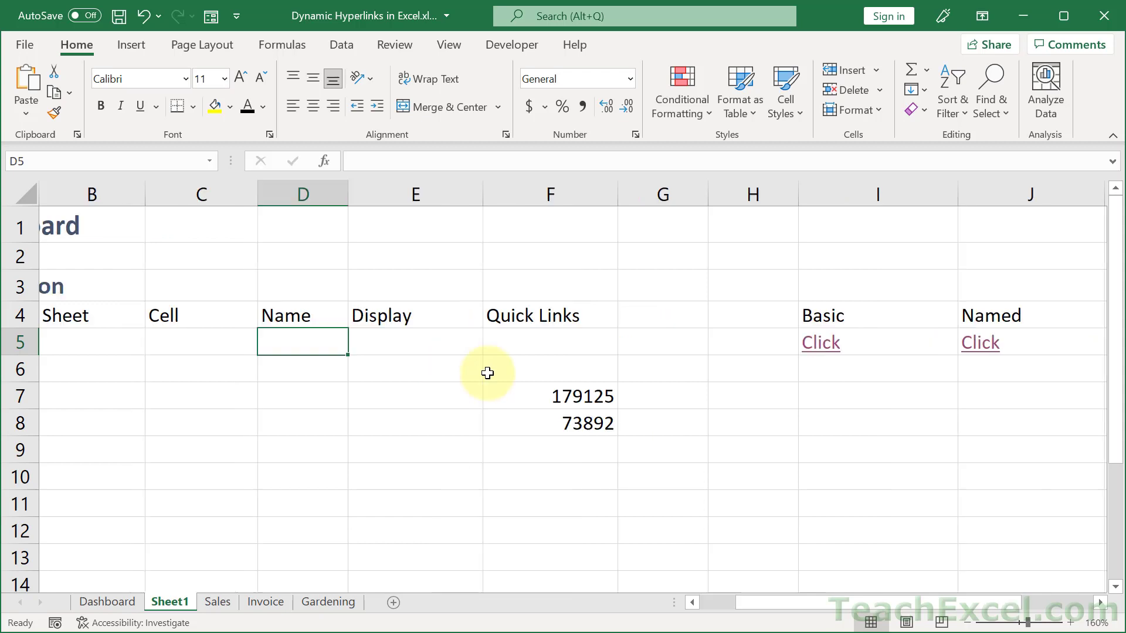
{"action": "left_click", "coordinate": [1100, 603]}
{"action": "left_click", "coordinate": [1100, 603]}
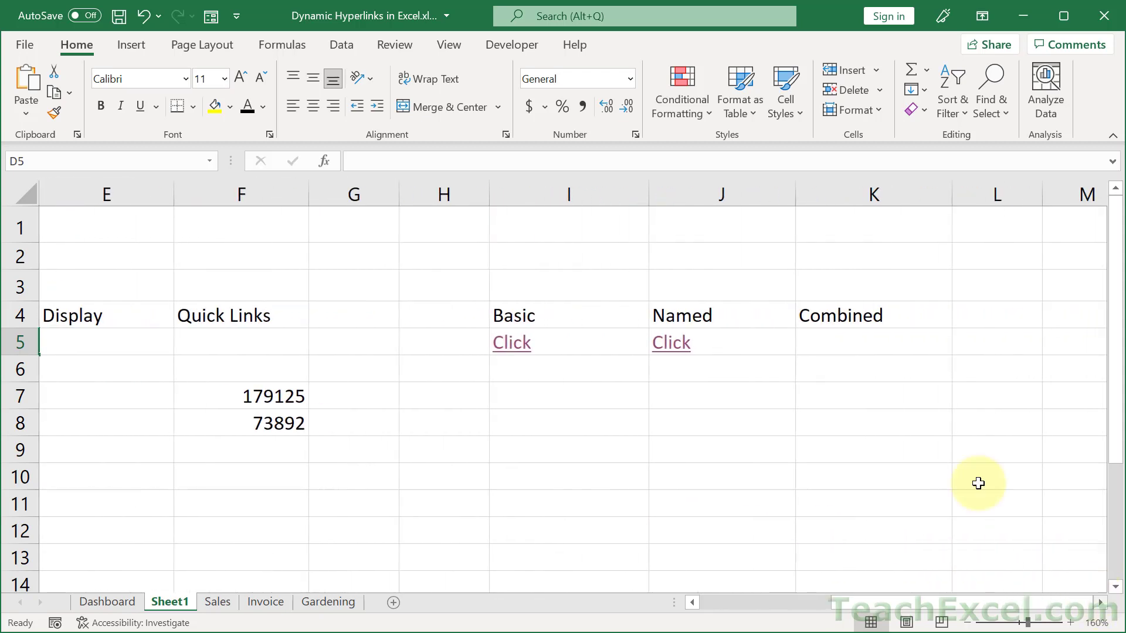
- Start K5 with =HYPERLINK( and a second line holding IF(ISBLANK(D5)
{"action": "left_click", "coordinate": [849, 345]}
{"action": "type", "text": "=hy"}
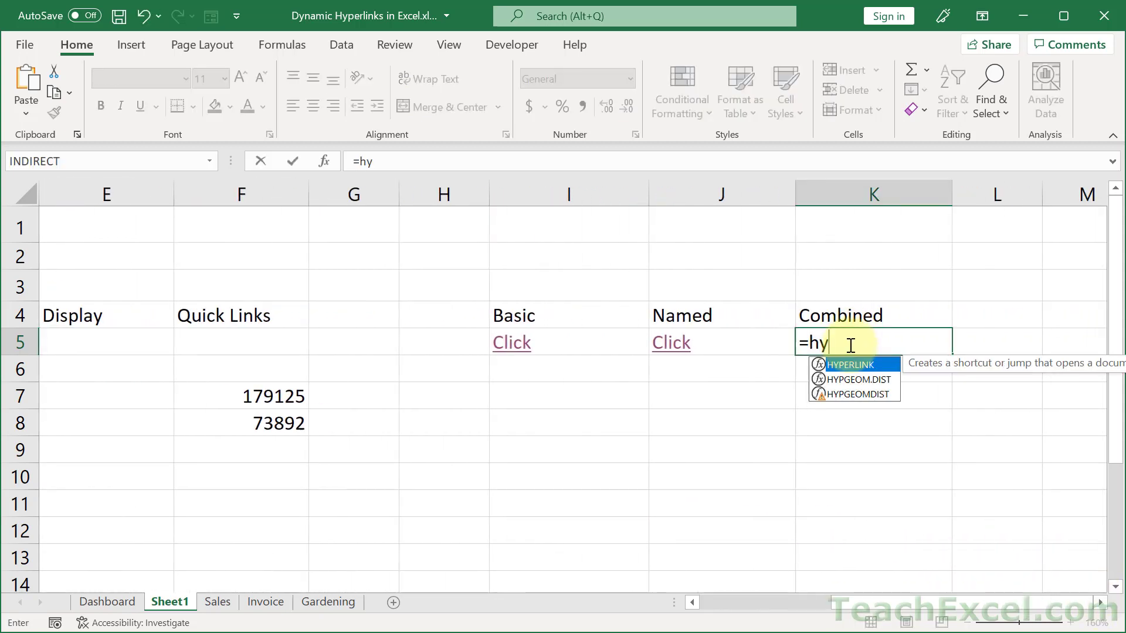
{"action": "key", "text": "Tab"}
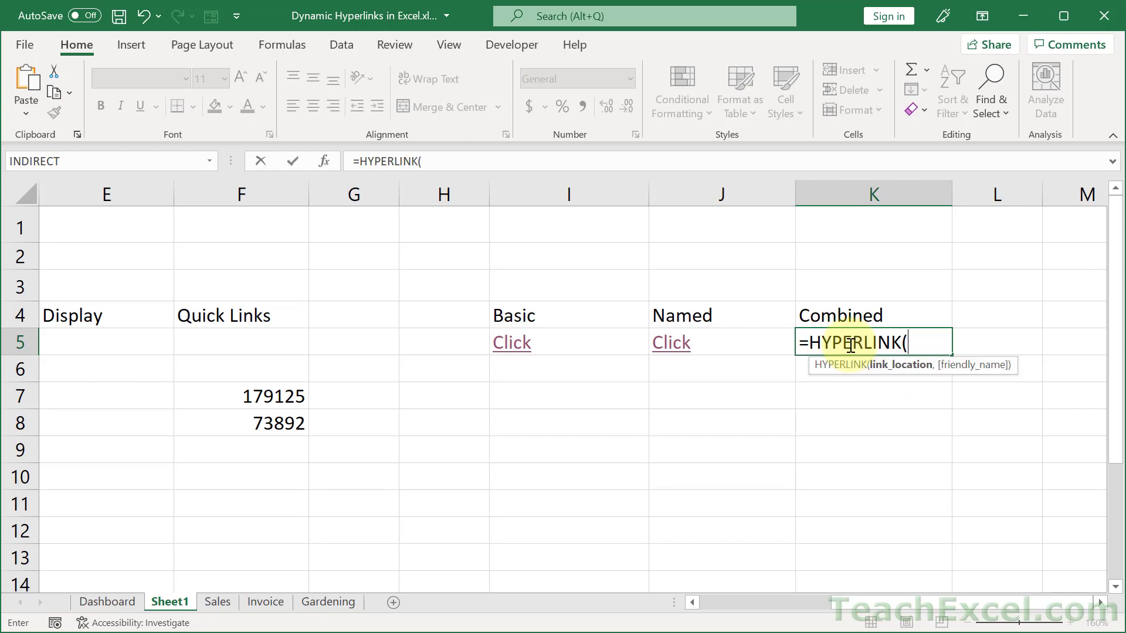
{"action": "key", "text": "alt+Return"}
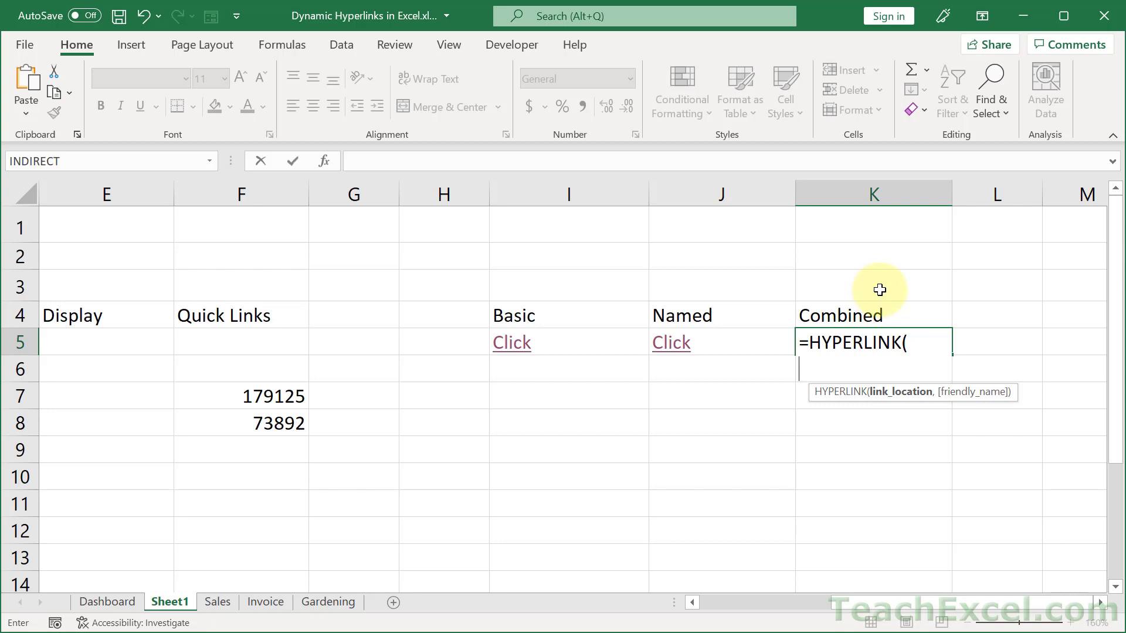
{"action": "type", "text": "if("}
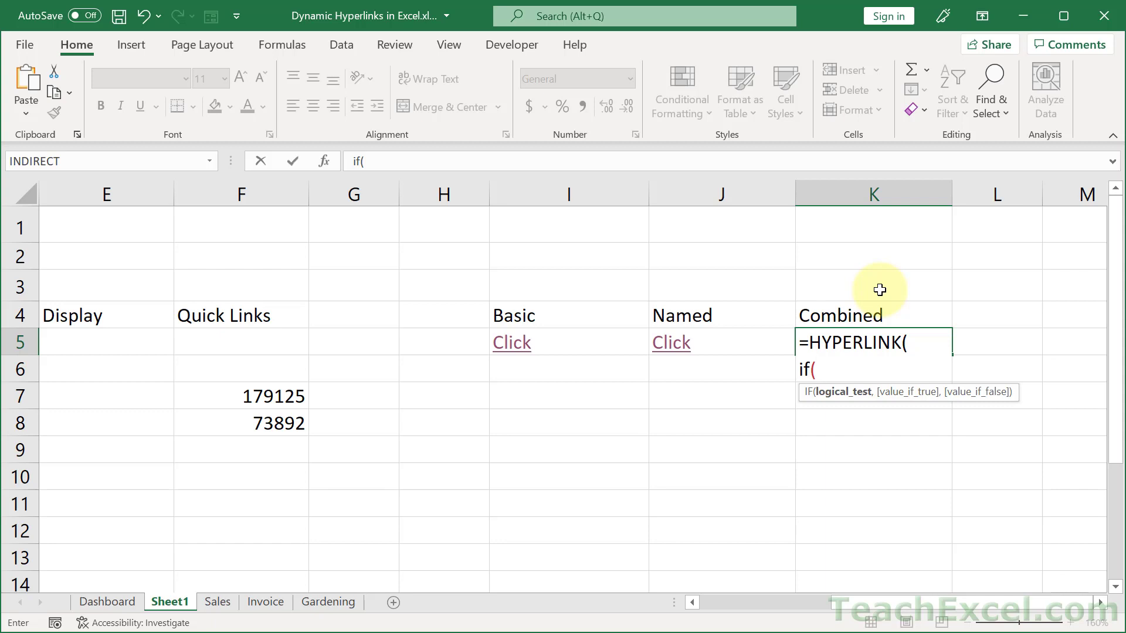
{"action": "type", "text": "isbl"}
{"action": "key", "text": "Tab"}
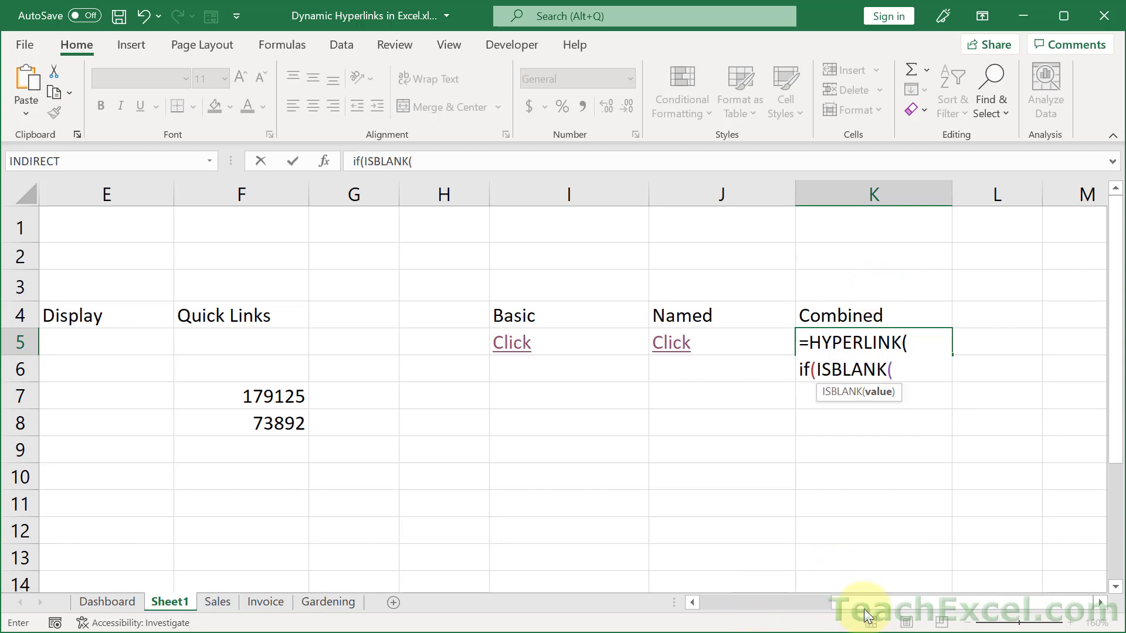
{"action": "left_click_drag", "start_coordinate": [853, 609], "coordinate": [753, 594]}
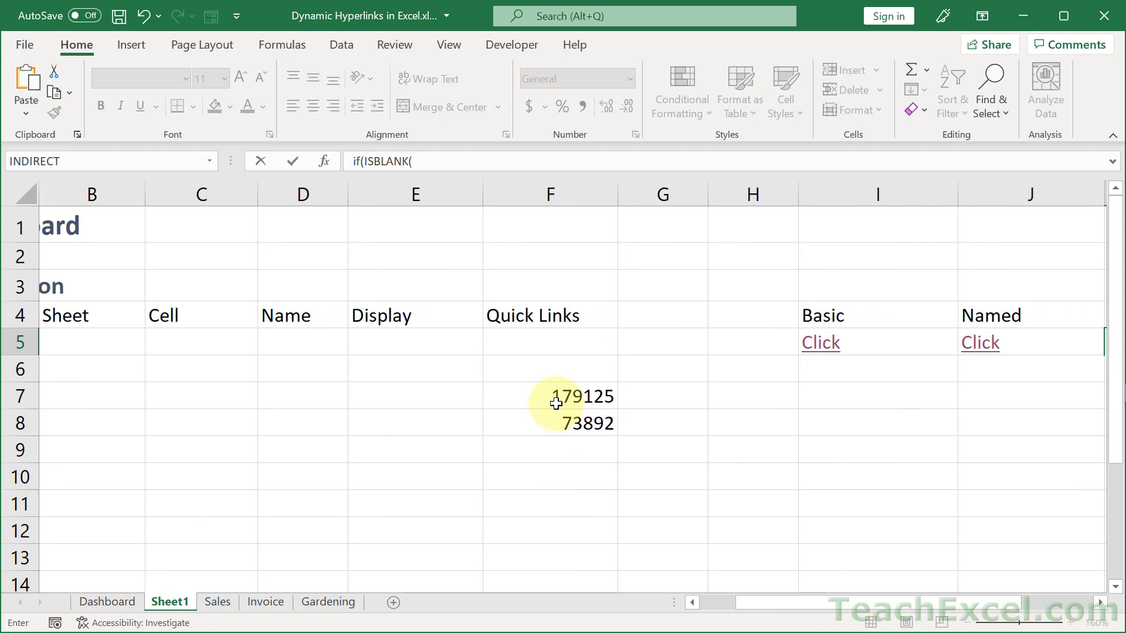
{"action": "left_click", "coordinate": [295, 342]}
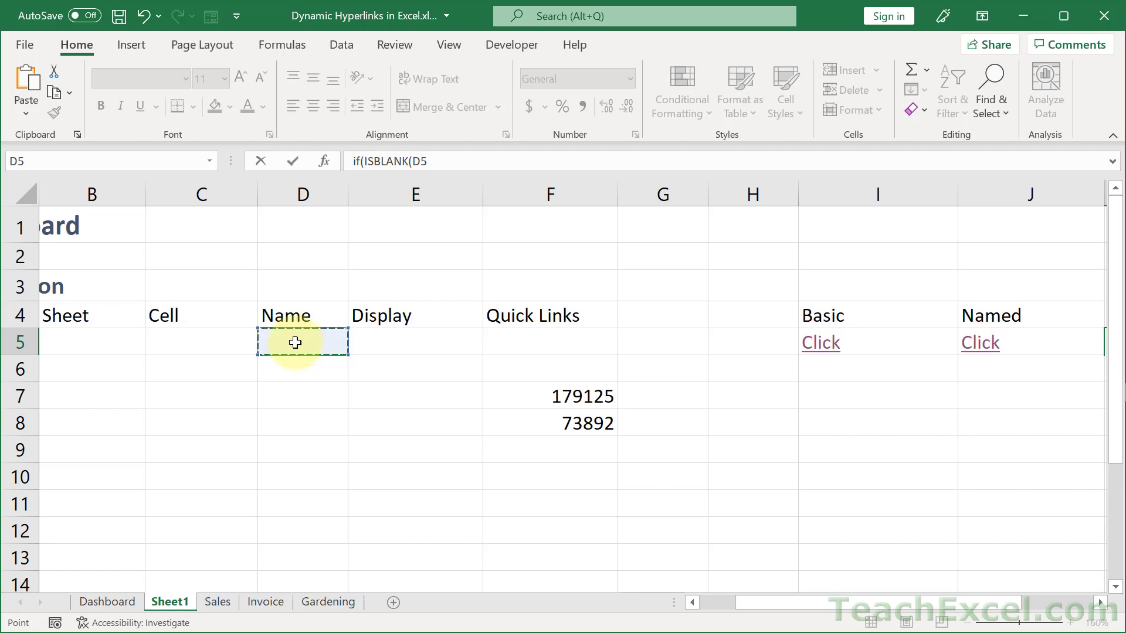
{"action": "type", "text": ")"}
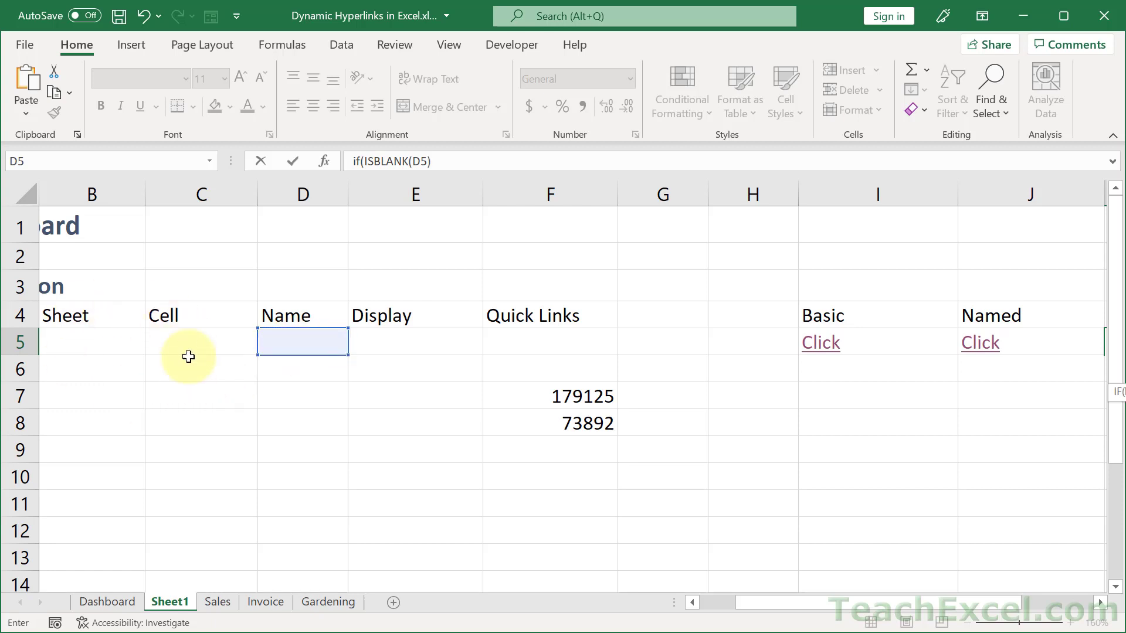
{"action": "left_click", "coordinate": [1099, 603]}
{"action": "left_click", "coordinate": [1100, 603]}
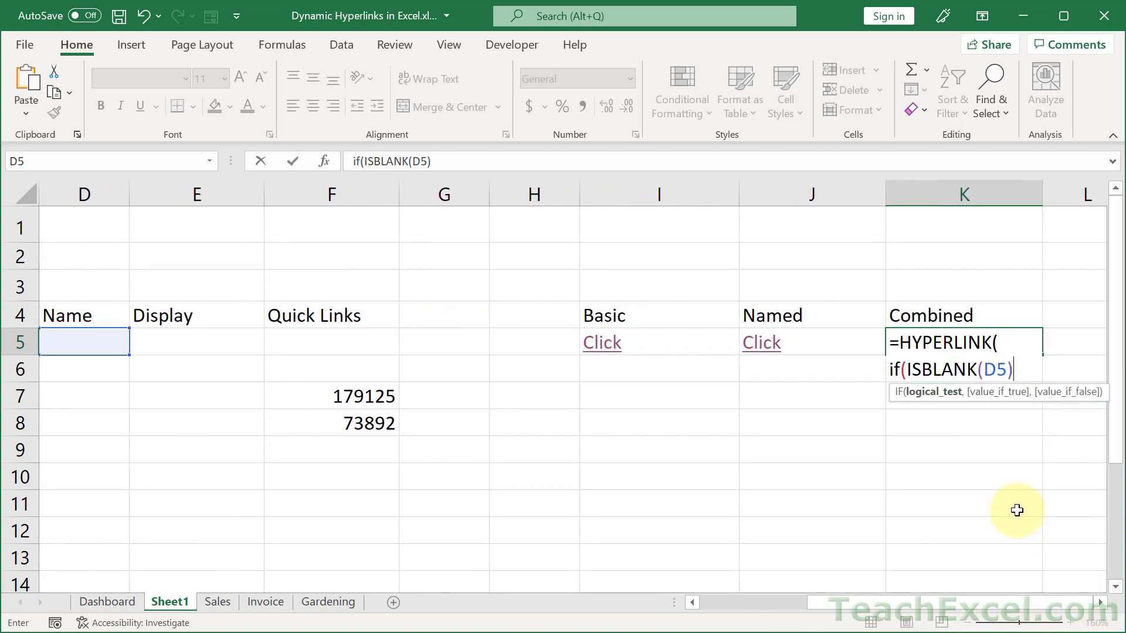
- Complete K5 with "#Sales!F3" and "#InvoiceTotal" branches and display text "Click to View", on separate lines
{"action": "type", "text": ","}
{"action": "key", "text": "alt+Return"}
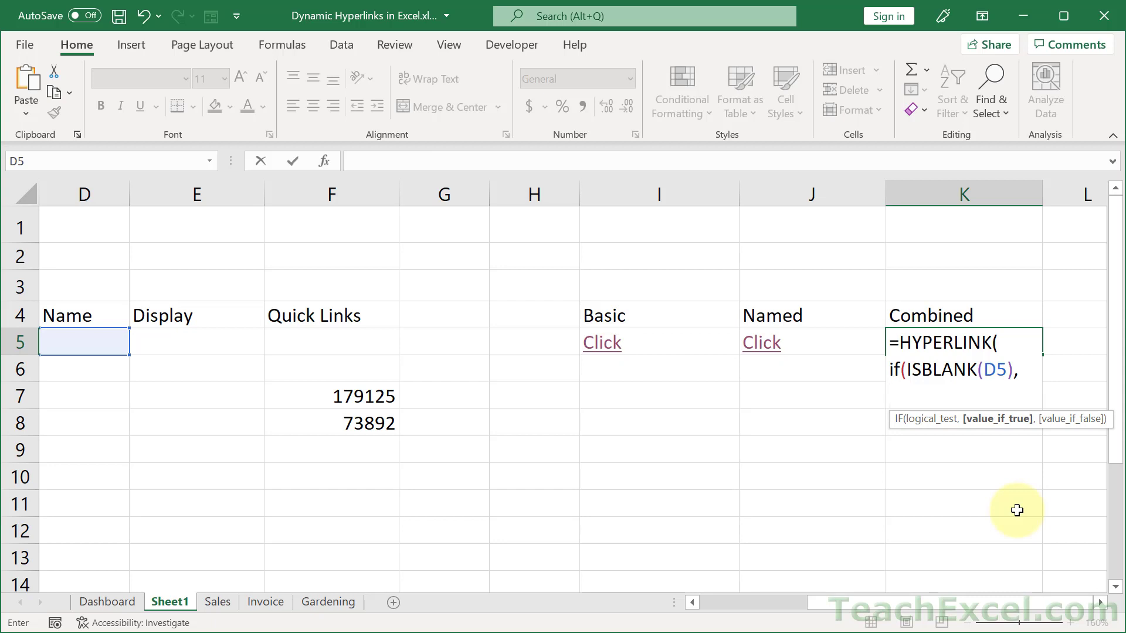
{"action": "type", "text": "\"#Sales!"}
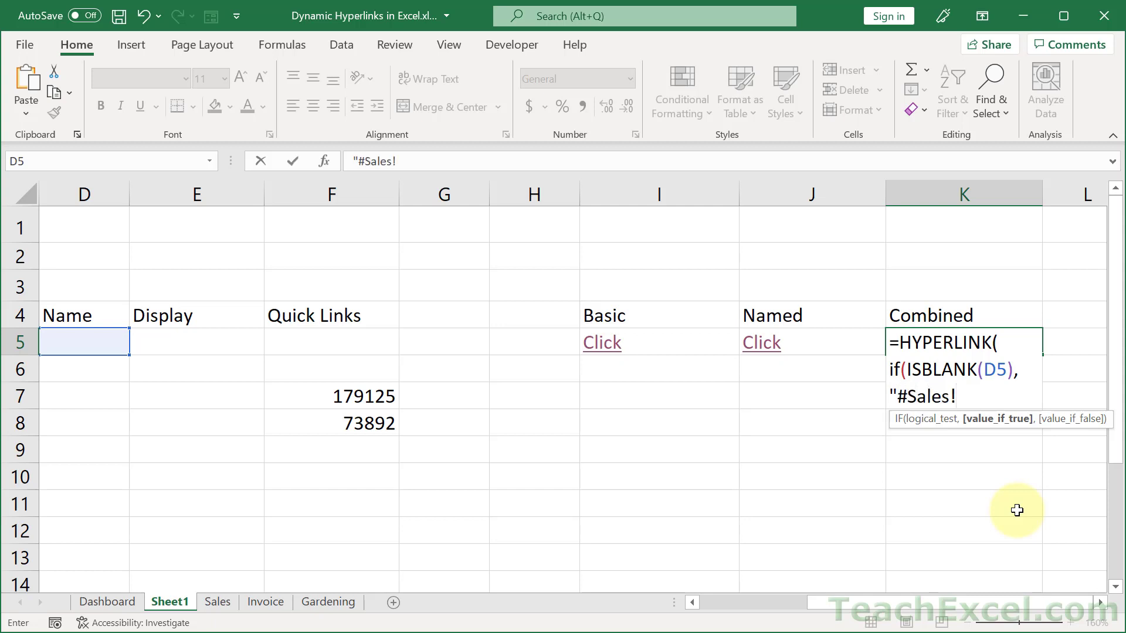
{"action": "type", "text": "F3\","}
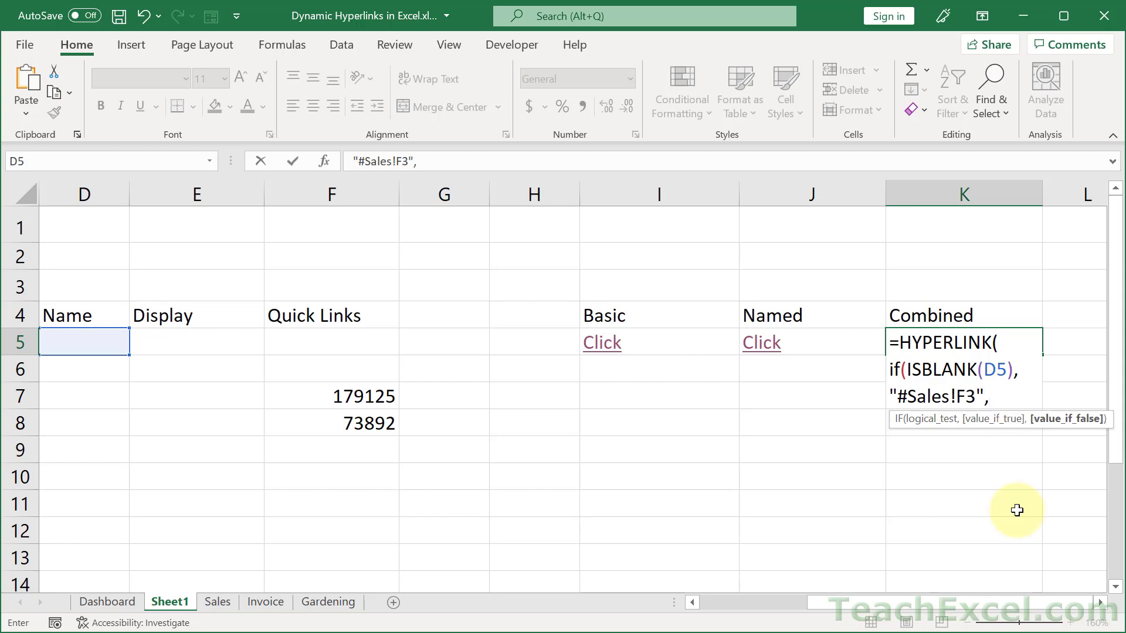
{"action": "key", "text": "alt+Return"}
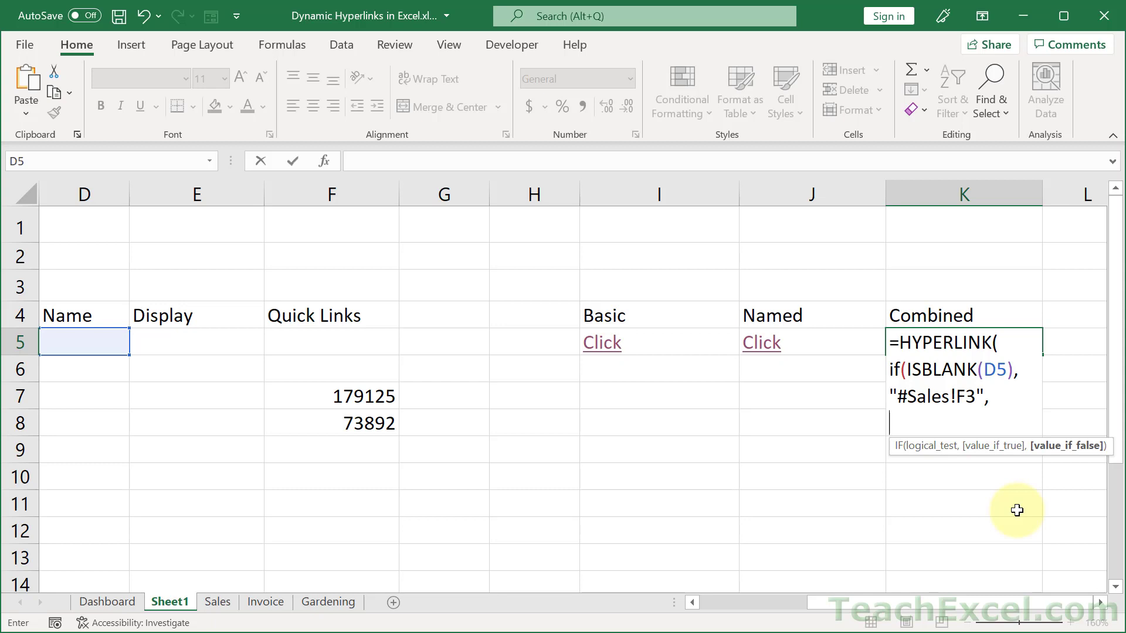
{"action": "type", "text": "\"#"}
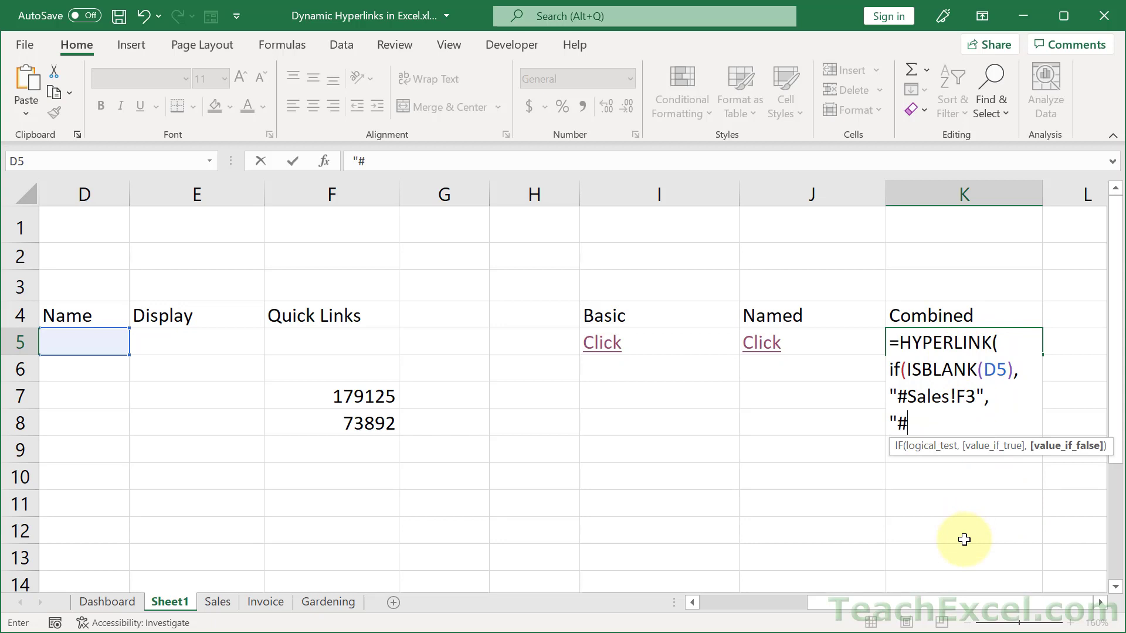
{"action": "type", "text": "InvoiceTotal"}
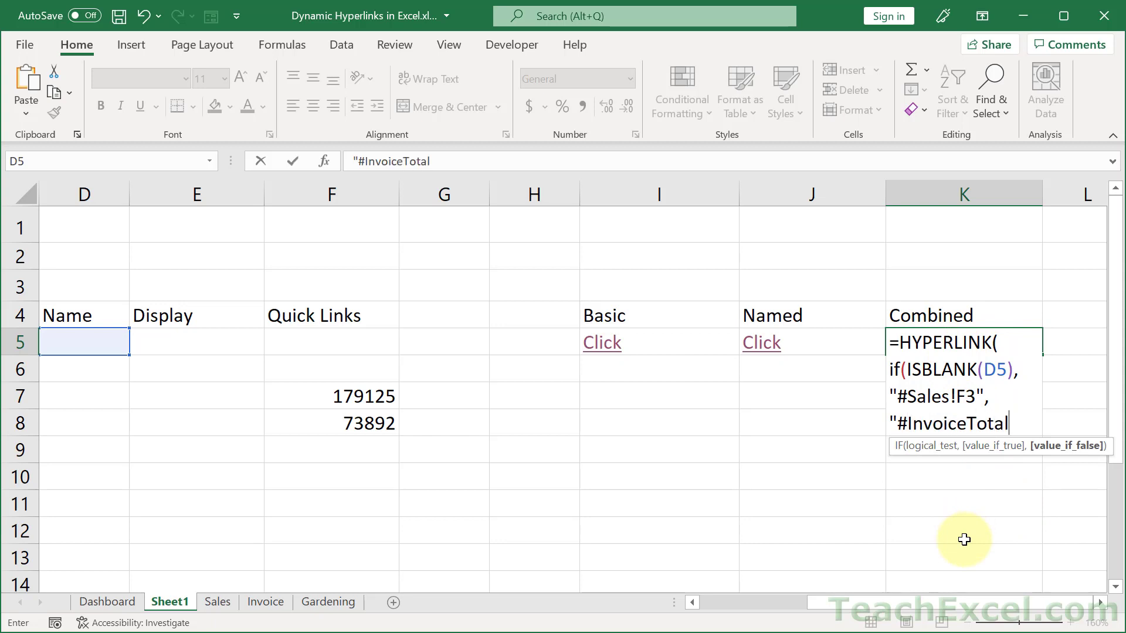
{"action": "type", "text": "\")"}
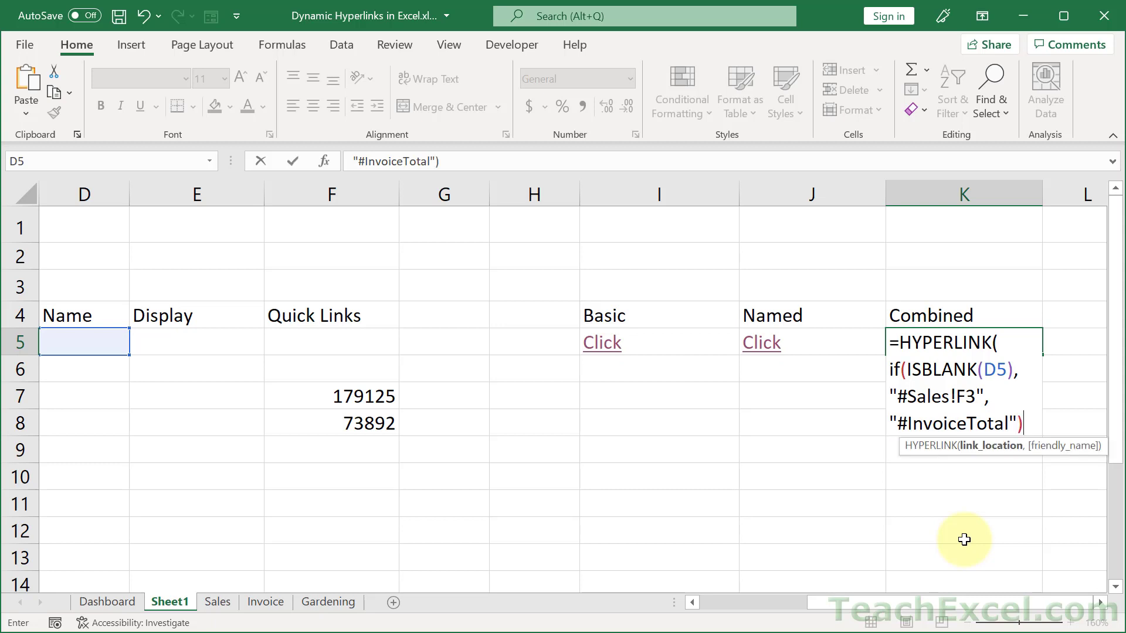
{"action": "type", "text": ","}
{"action": "key", "text": "alt+Return"}
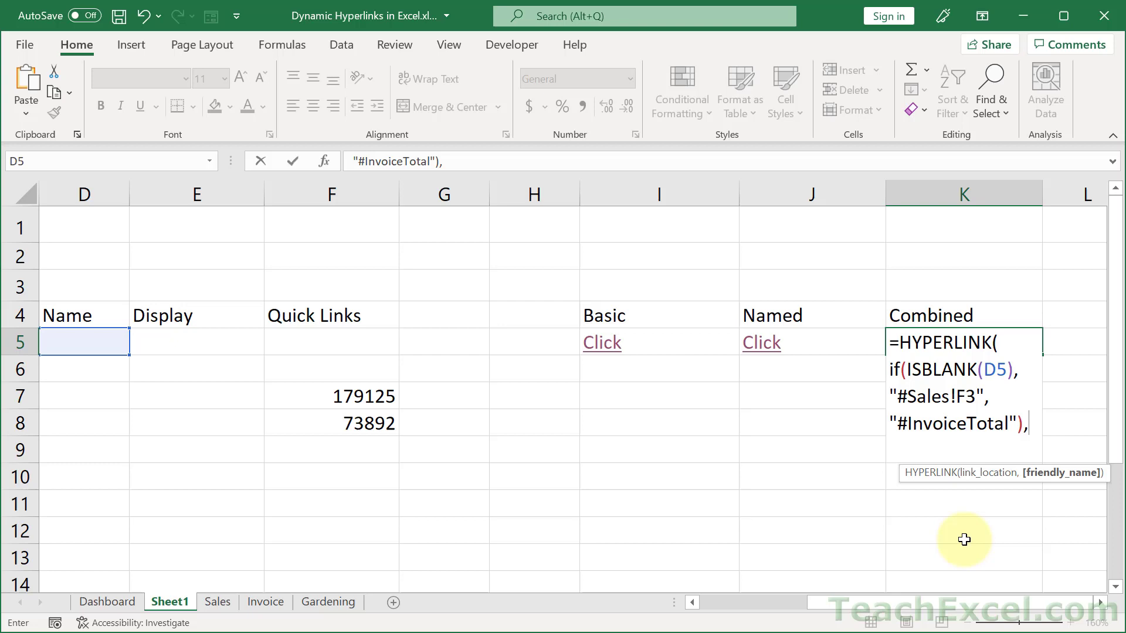
{"action": "type", "text": "\"Cli"}
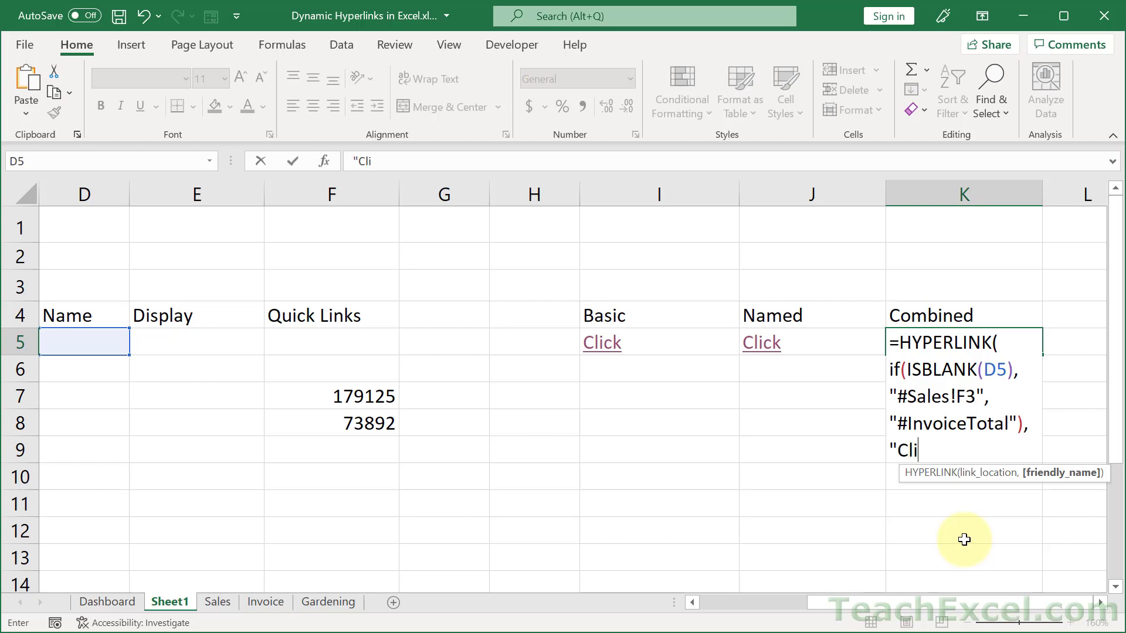
{"action": "type", "text": "ck to View\""}
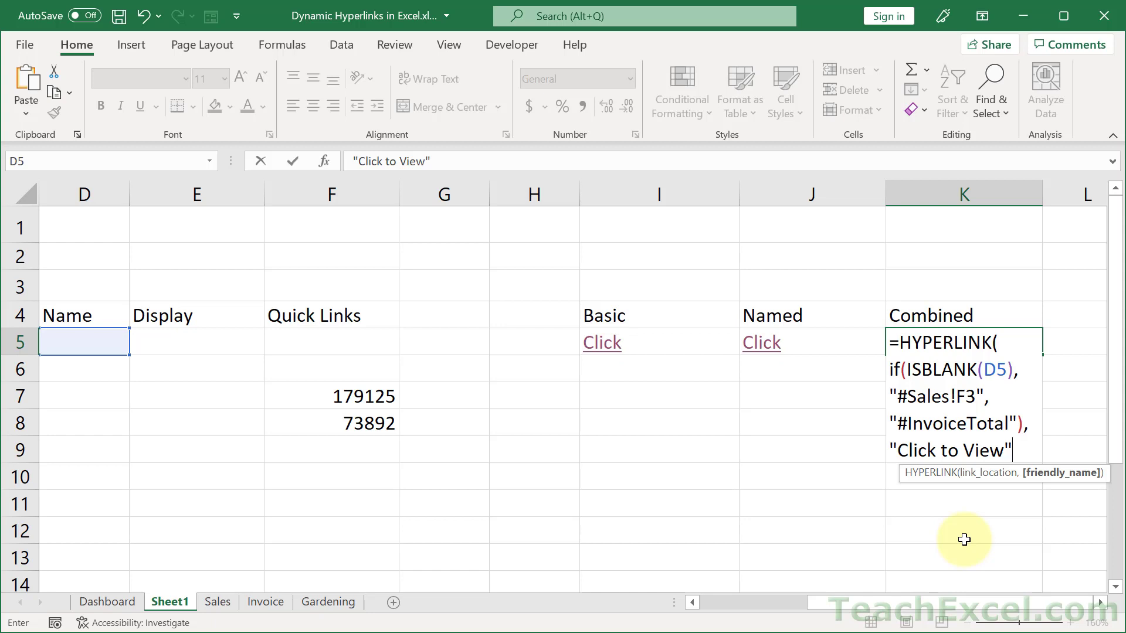
{"action": "type", "text": ")"}
{"action": "key", "text": "Return"}
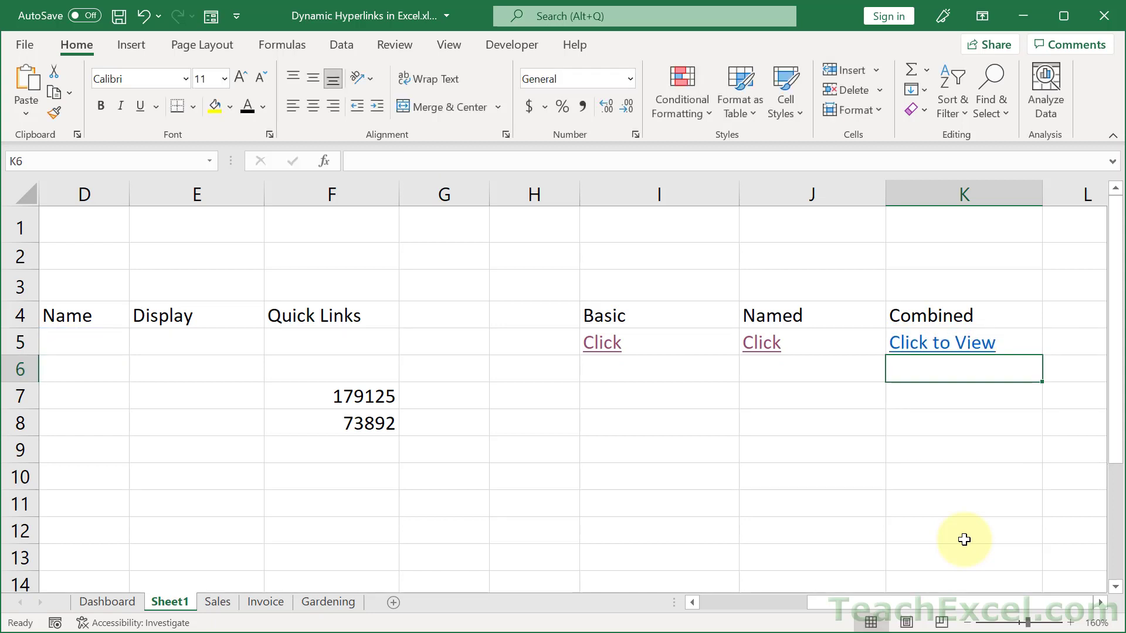
- Test the Click to View link in K5 and return to Sheet1
{"action": "left_click", "coordinate": [930, 351]}
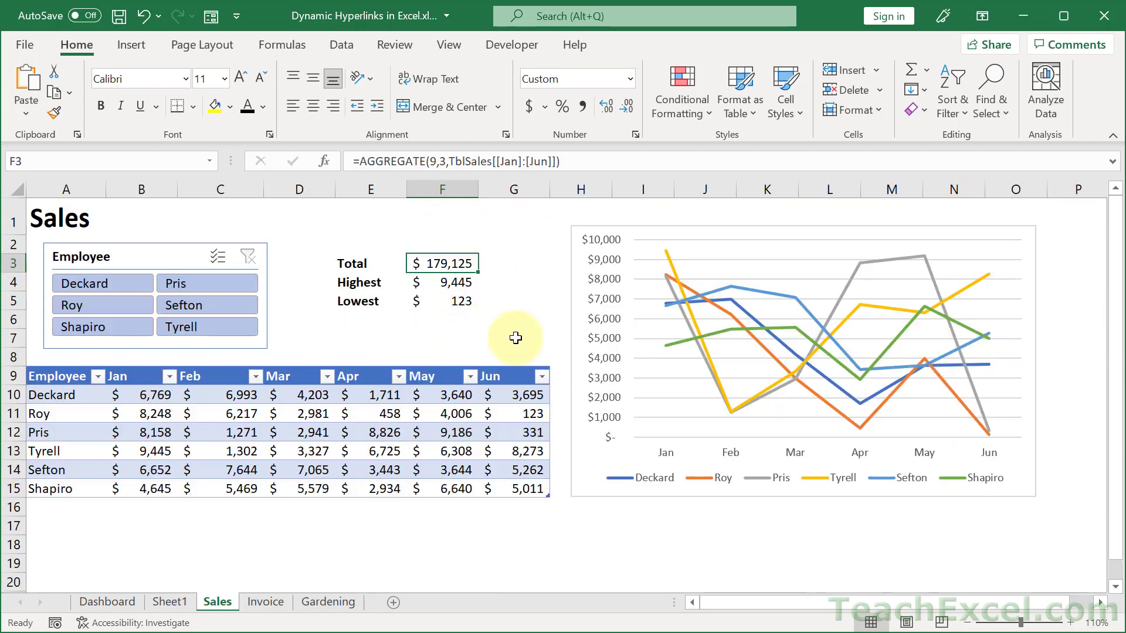
{"action": "key", "text": "ctrl+Page_Up"}
{"action": "left_click", "coordinate": [694, 601]}
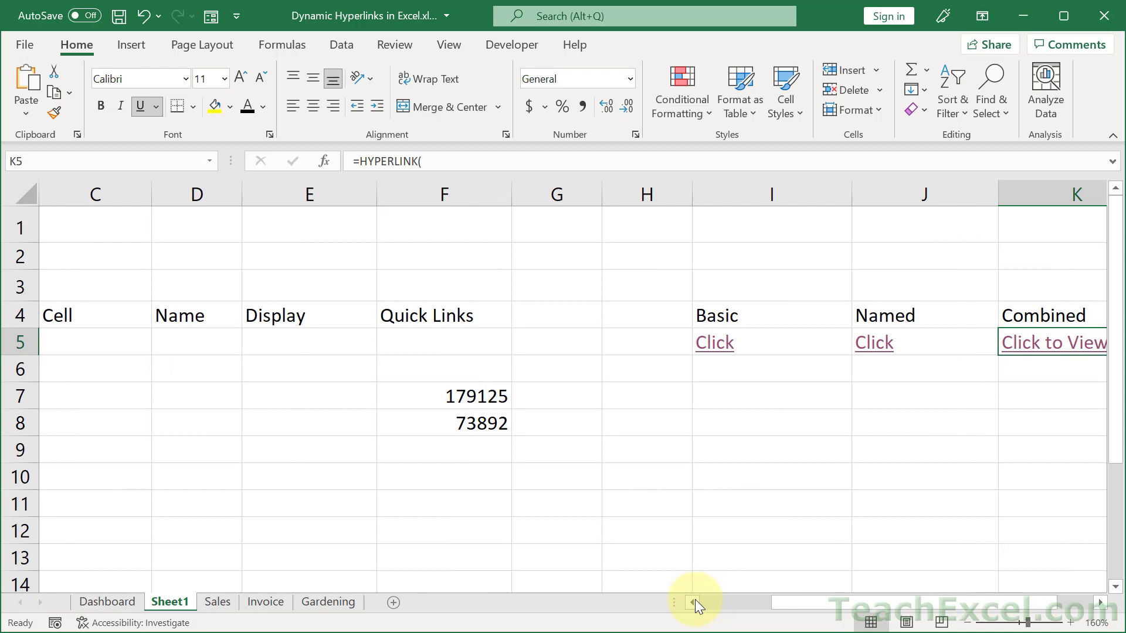
- Enter asdf in D5 and confirm the K5 link now reaches the invoice total
{"action": "left_click", "coordinate": [199, 338]}
{"action": "type", "text": "asdf"}
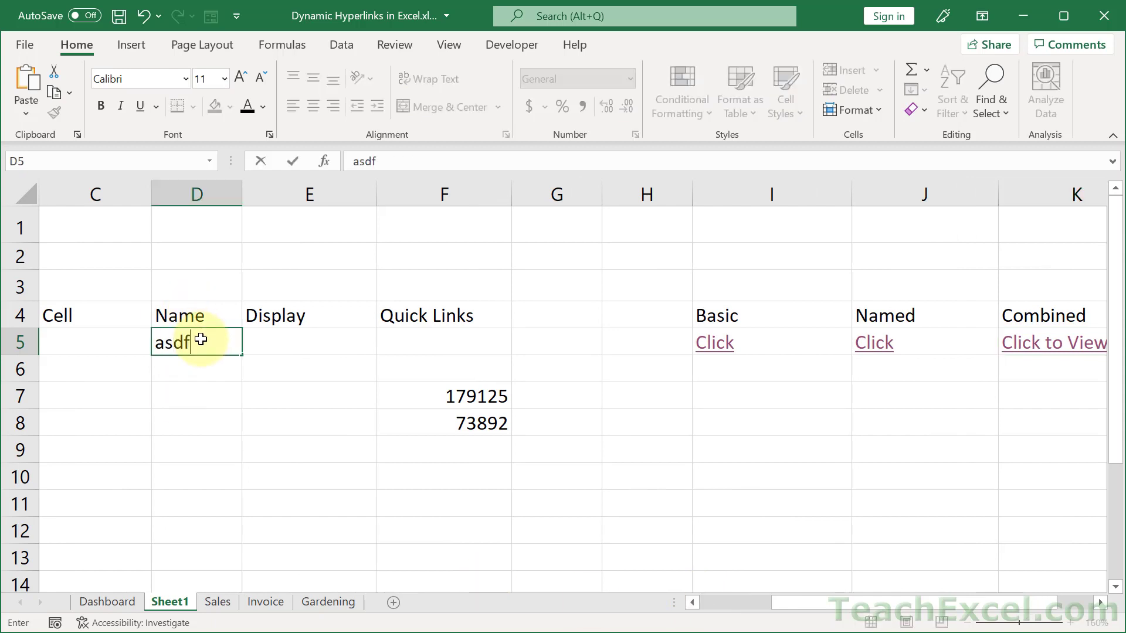
{"action": "key", "text": "Return"}
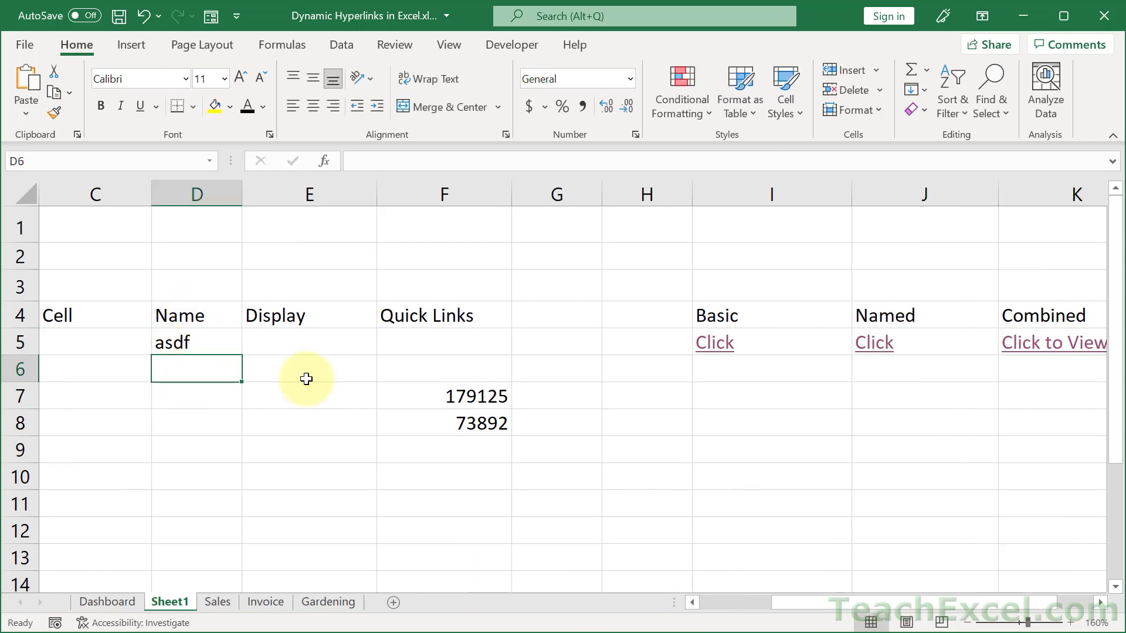
{"action": "left_click", "coordinate": [1023, 352]}
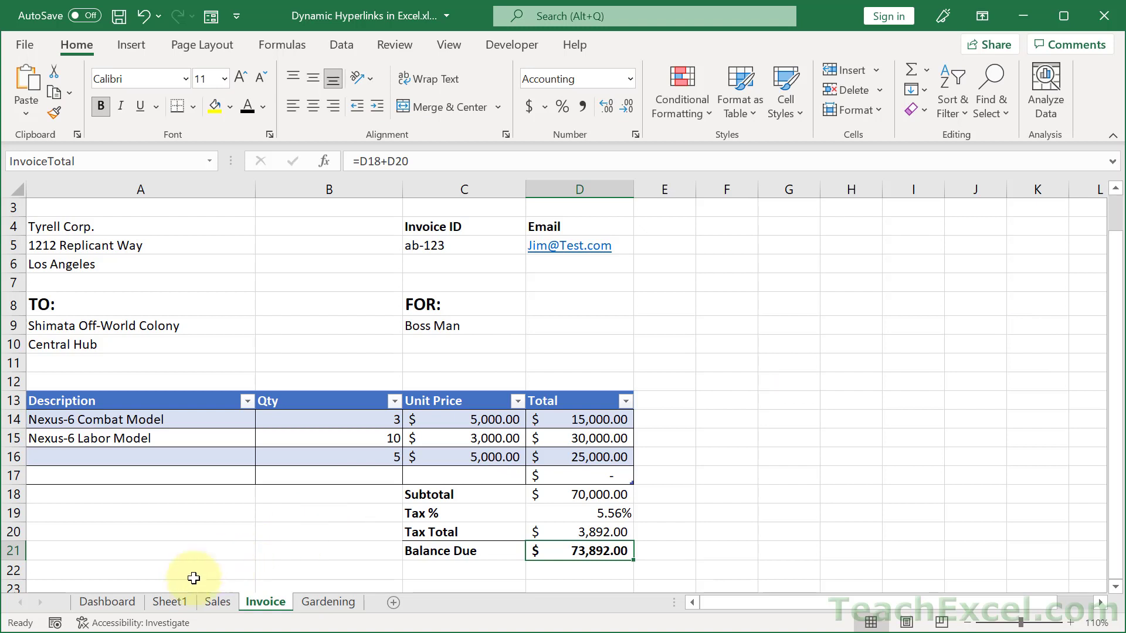
{"action": "left_click", "coordinate": [171, 604]}
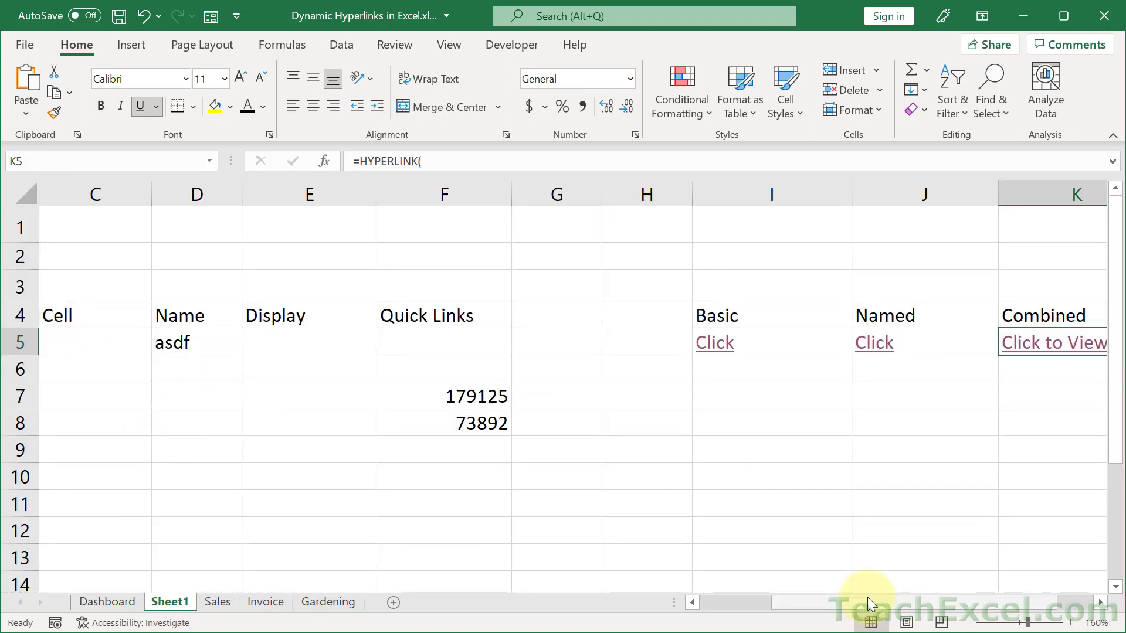
{"action": "left_click_drag", "start_coordinate": [867, 600], "coordinate": [975, 599]}
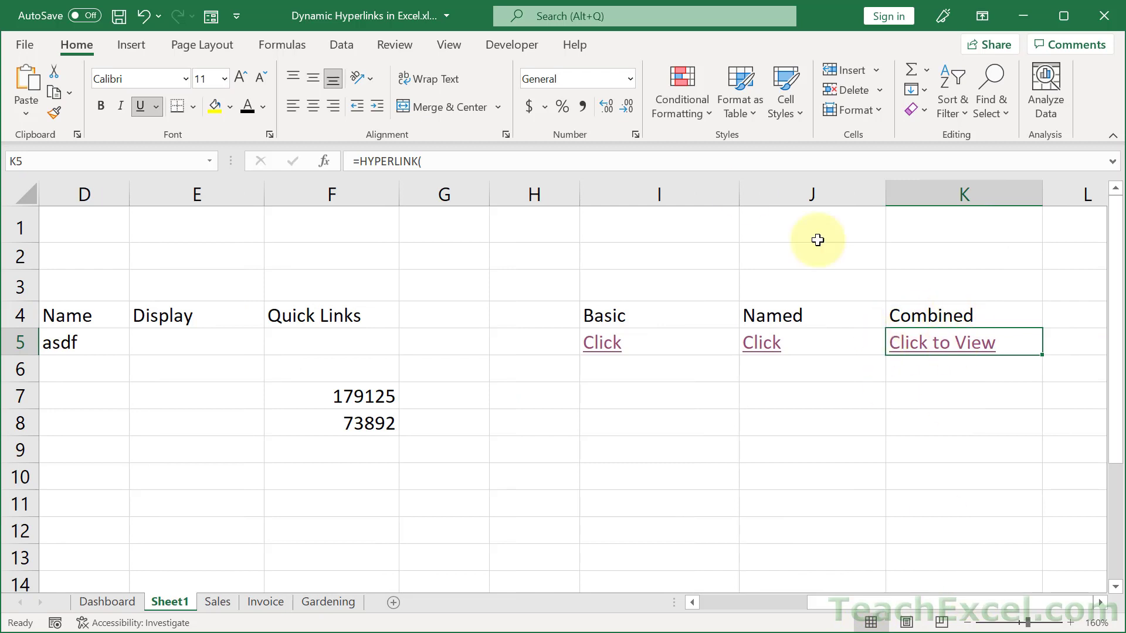
{"action": "left_click", "coordinate": [741, 157]}
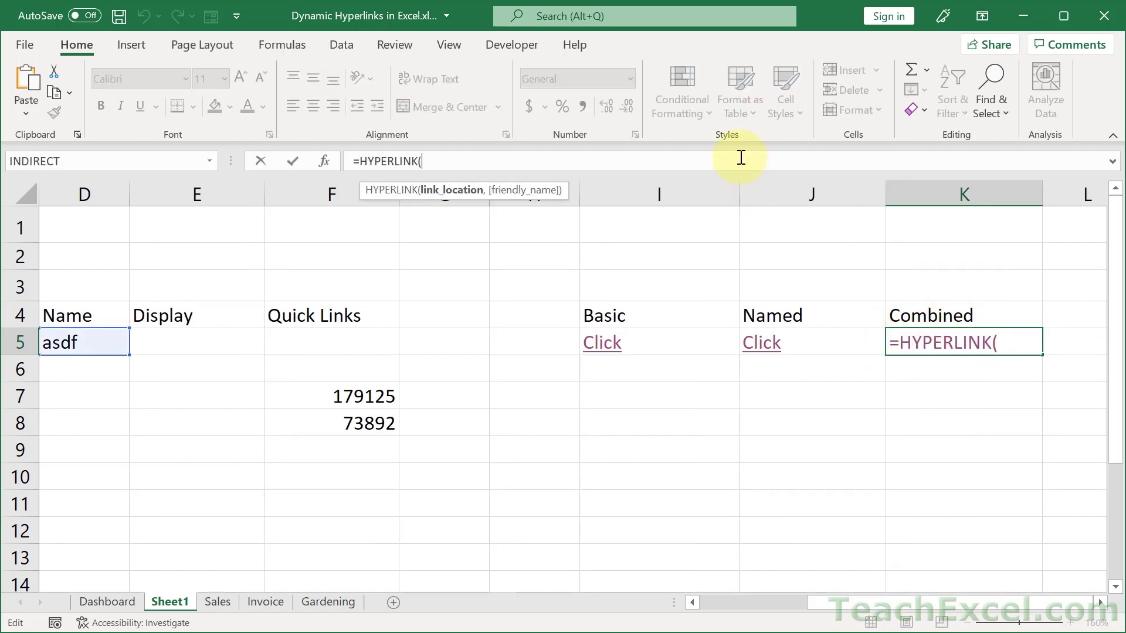
{"action": "key", "text": "shift+End"}
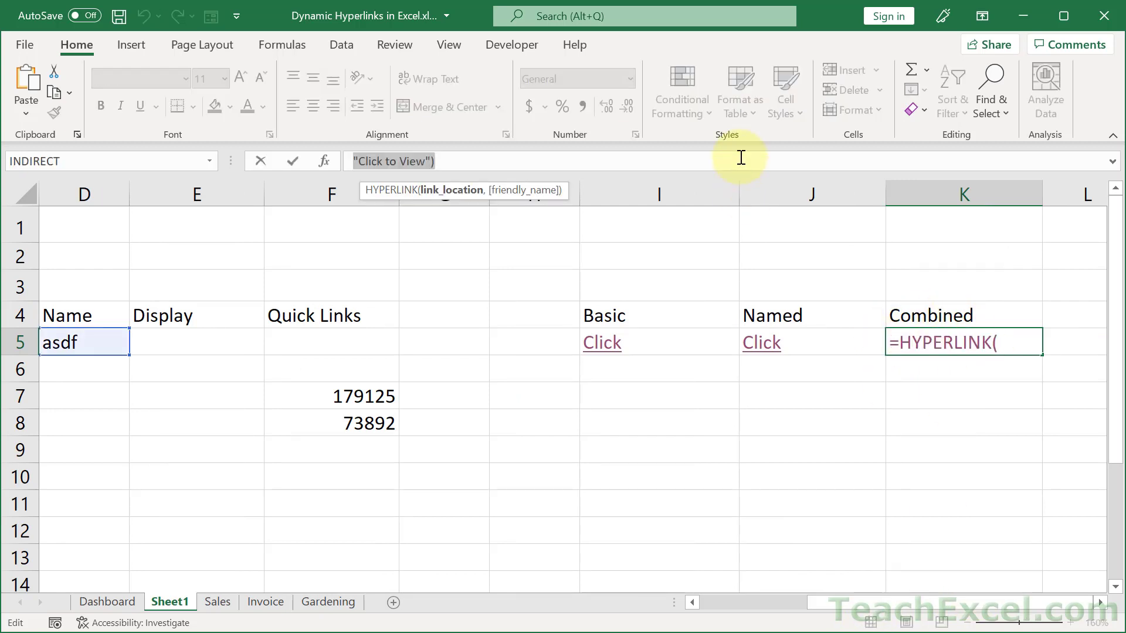
{"action": "key", "text": "Escape"}
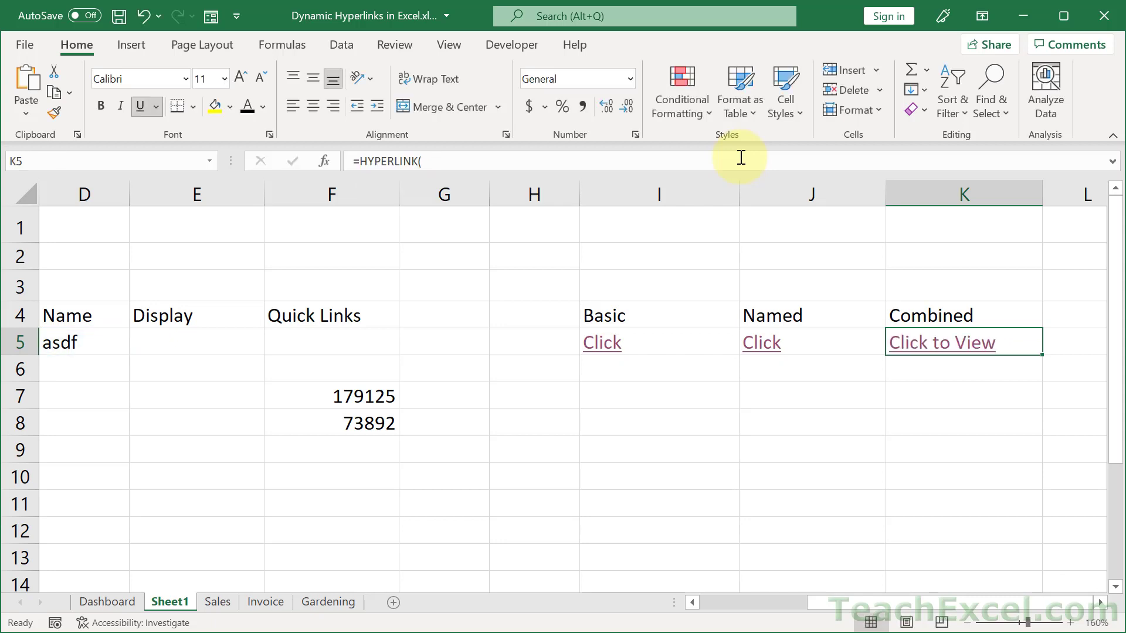
- Paste the copied Combined HYPERLINK formula into Quick Links cell F5
{"action": "left_click", "coordinate": [692, 602]}
{"action": "left_click", "coordinate": [692, 602]}
{"action": "left_click", "coordinate": [691, 602]}
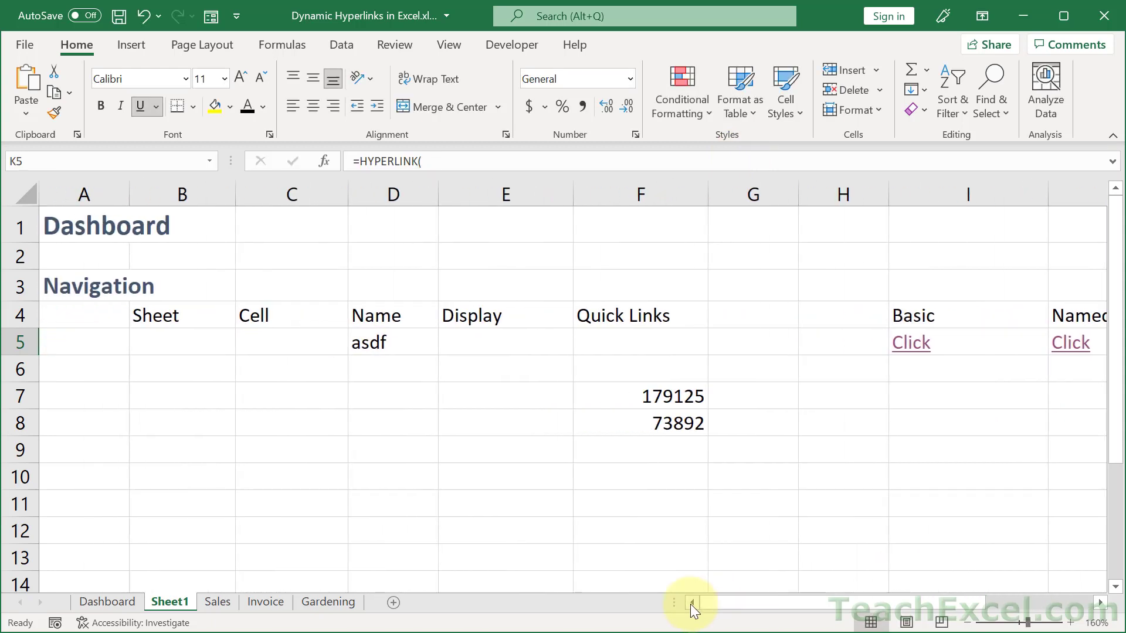
{"action": "left_click", "coordinate": [644, 342]}
{"action": "double_click", "coordinate": [645, 342]}
{"action": "type", "text": "=HYPERLINK( IF(ISBLANK(D5), \"#Sales!F3\", \"#InvoiceTotal\"), \"Click to View\")"}
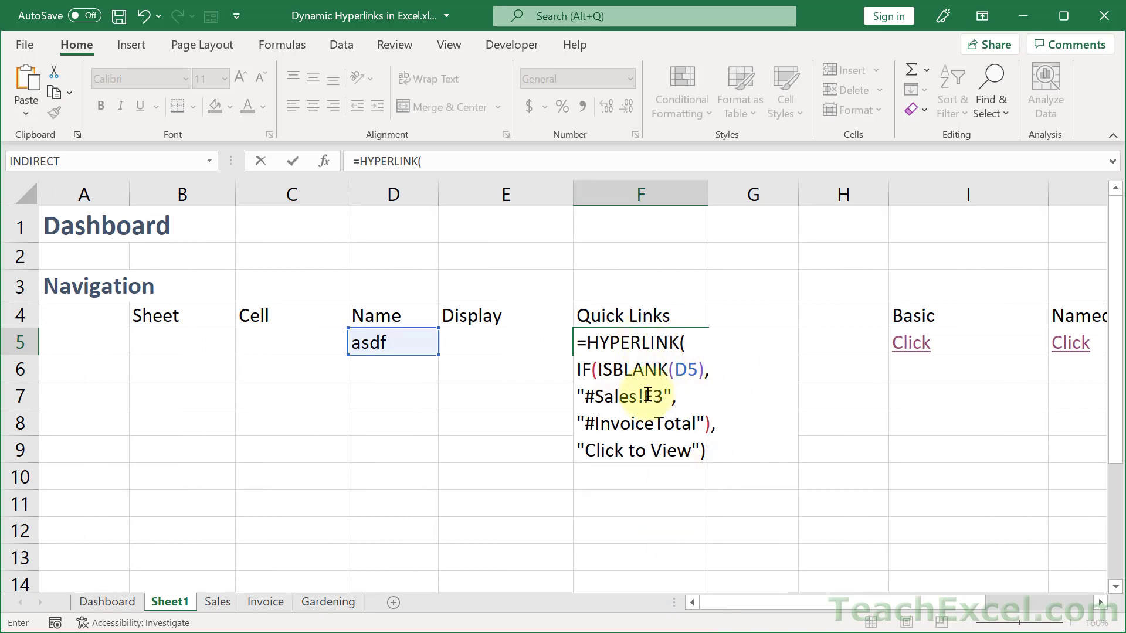
- Replace the hard-coded Sales!F3 address with "#" & B5 & "!" & C5
{"action": "left_click_drag", "start_coordinate": [638, 397], "coordinate": [593, 397]}
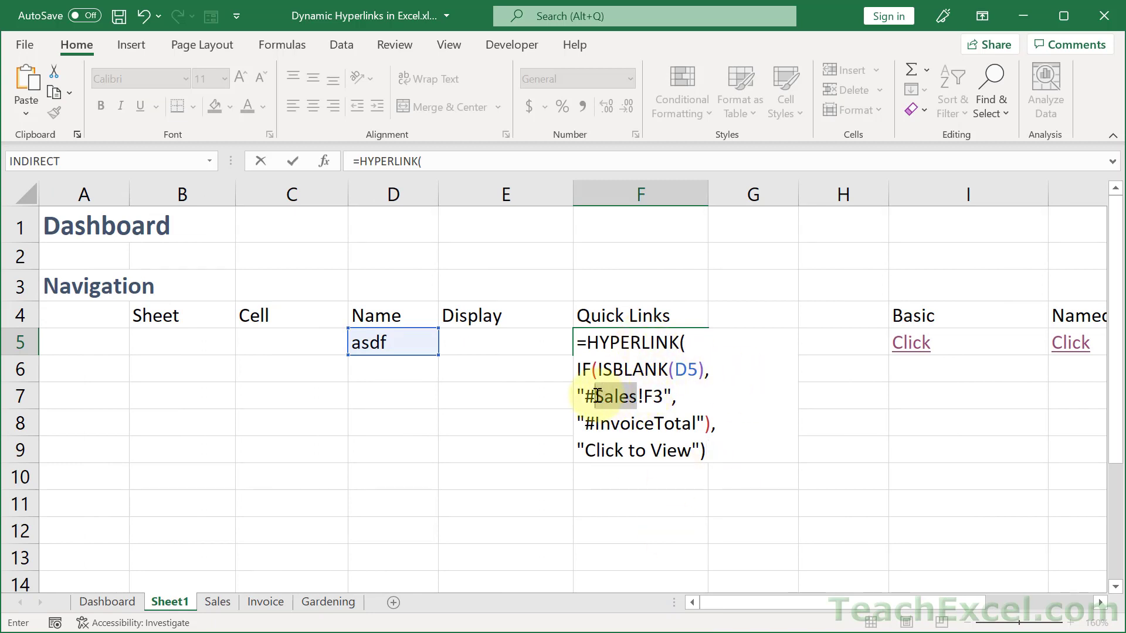
{"action": "key", "text": "BackSpace"}
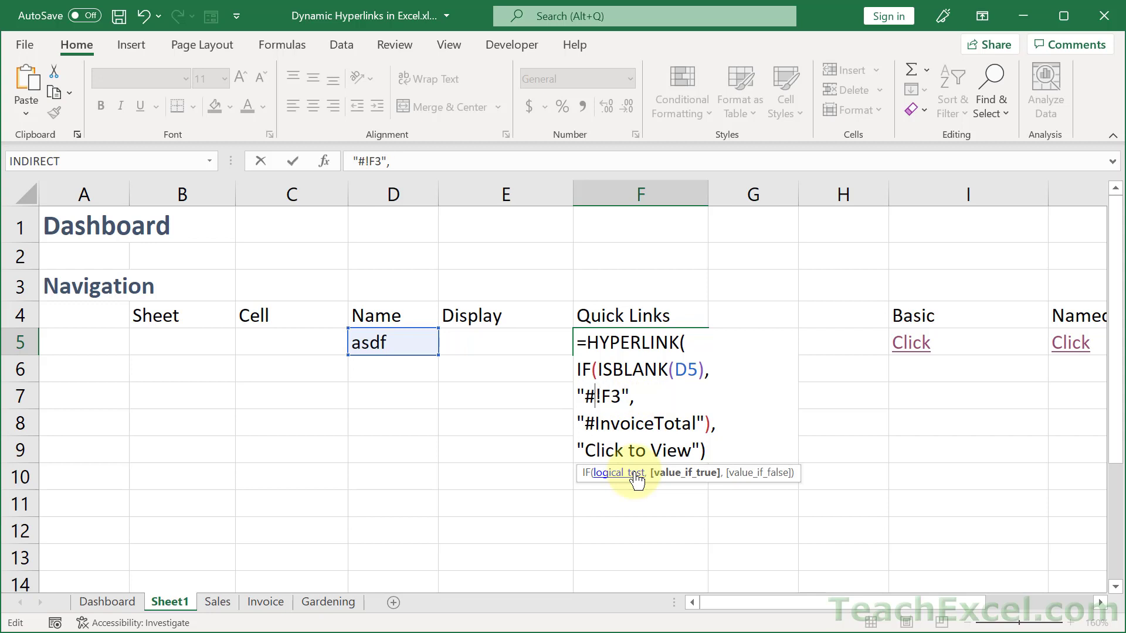
{"action": "type", "text": "\" &"}
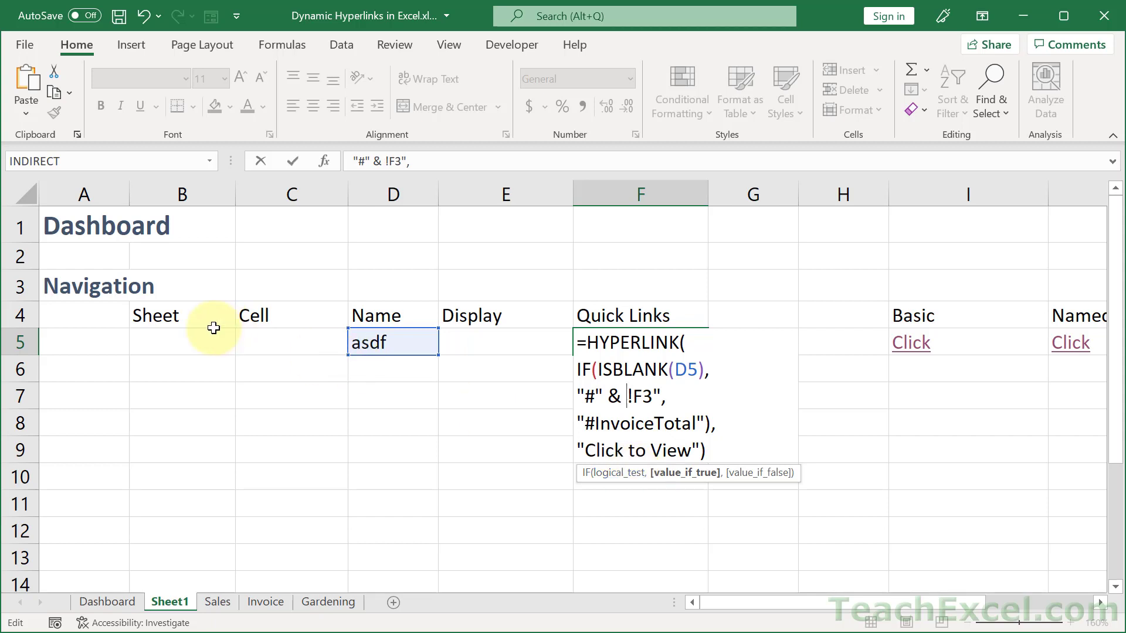
{"action": "left_click", "coordinate": [181, 340]}
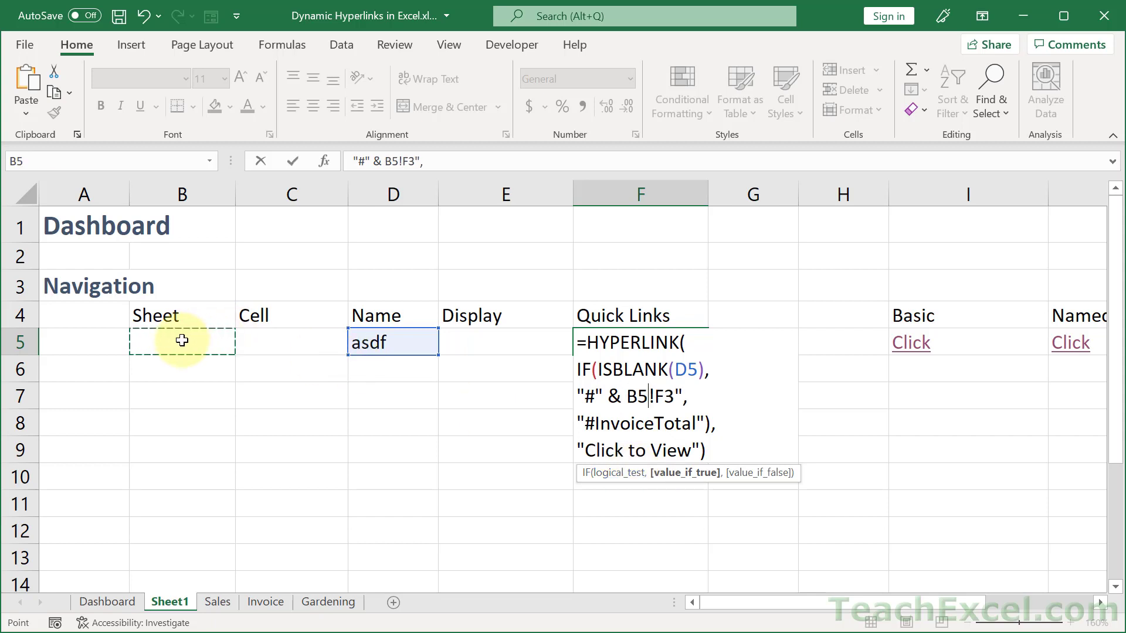
{"action": "type", "text": "&"}
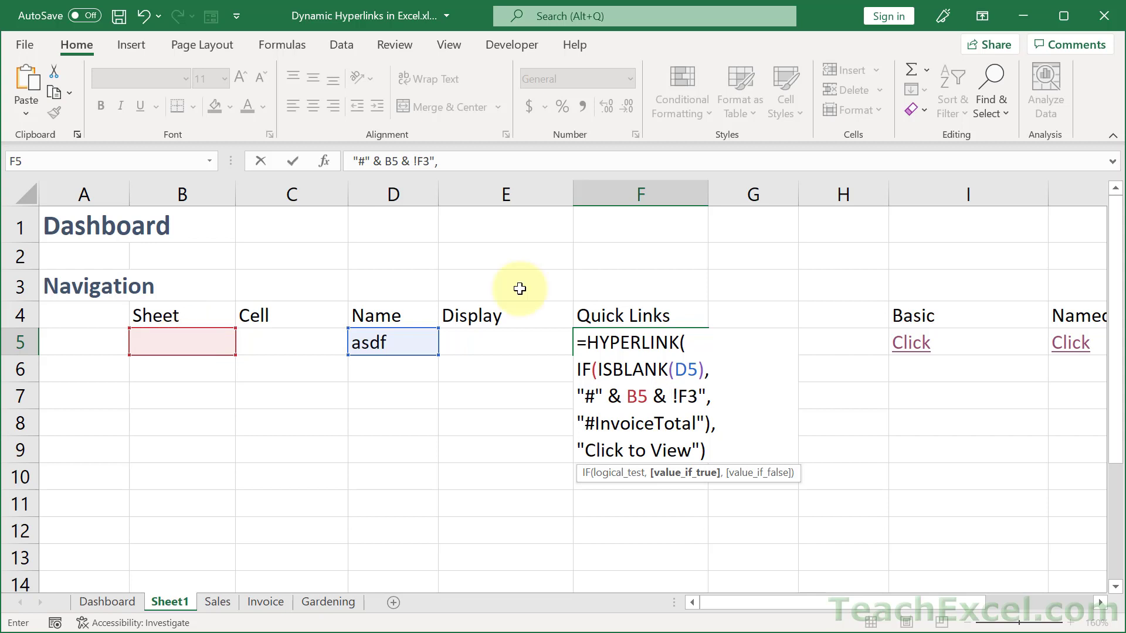
{"action": "type", "text": " \""}
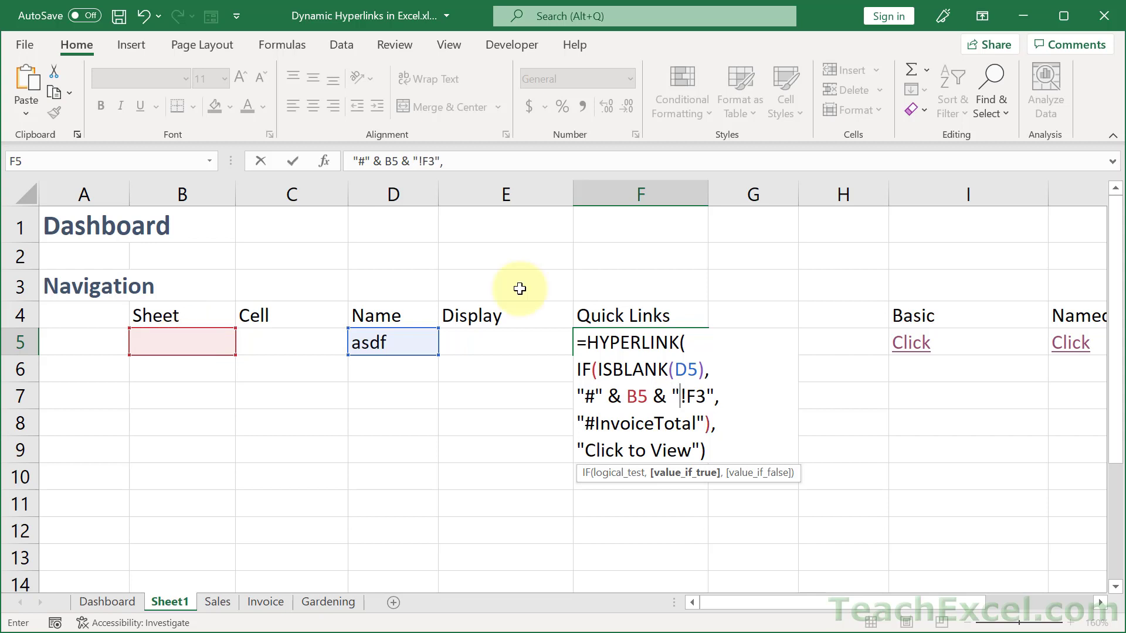
{"action": "left_click", "coordinate": [687, 394]}
{"action": "type", "text": "\" &"}
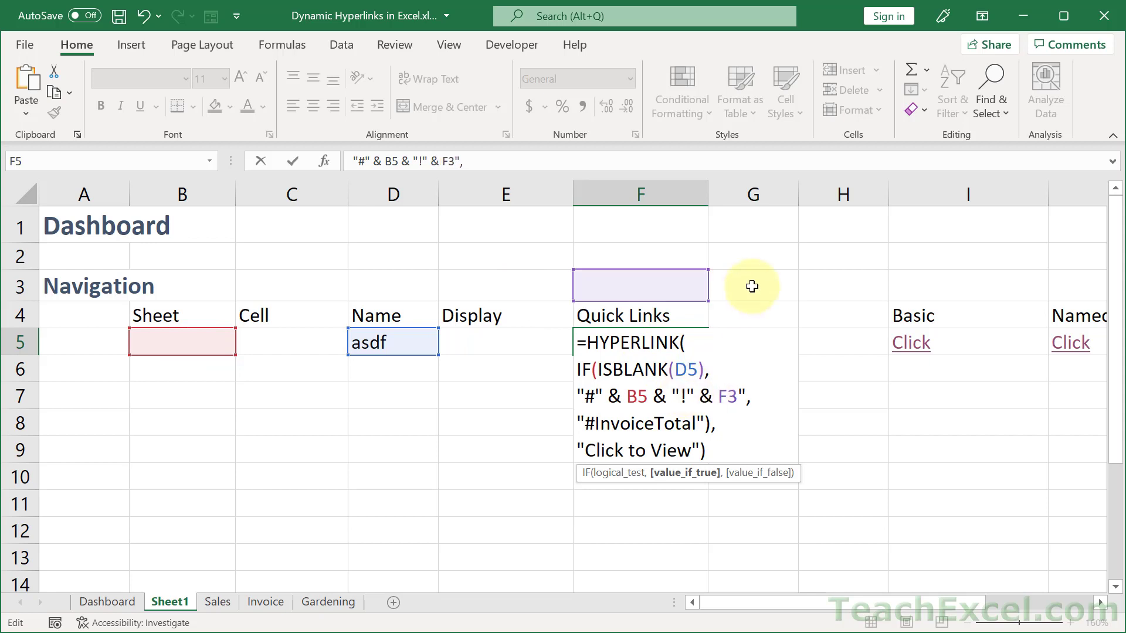
{"action": "key", "text": "Delete"}
{"action": "key", "text": "Delete"}
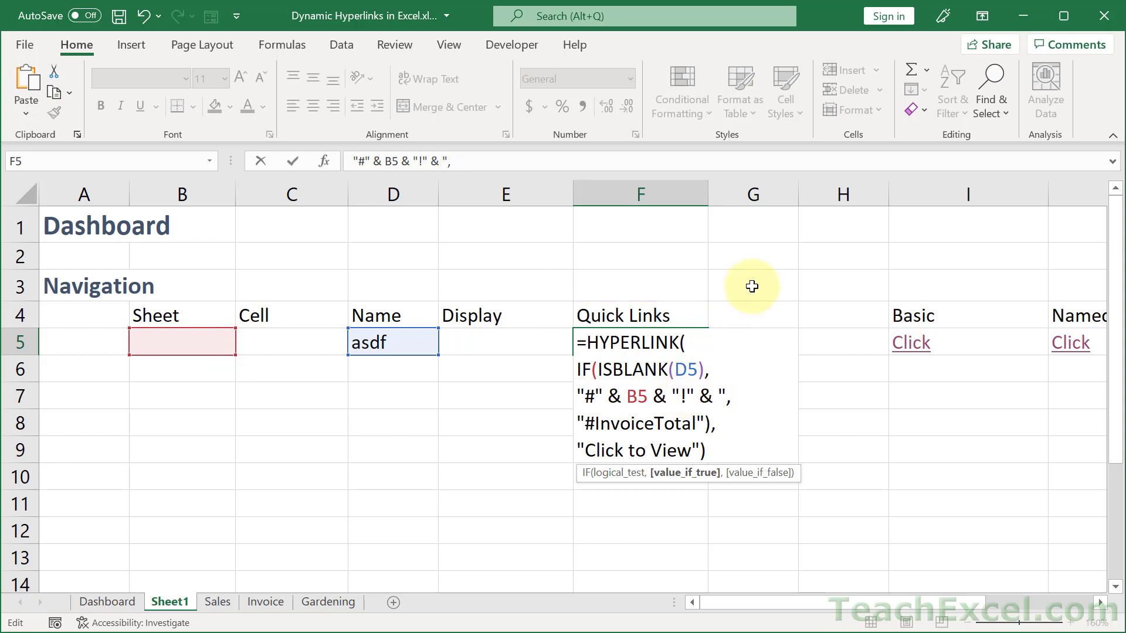
{"action": "type", "text": "C5"}
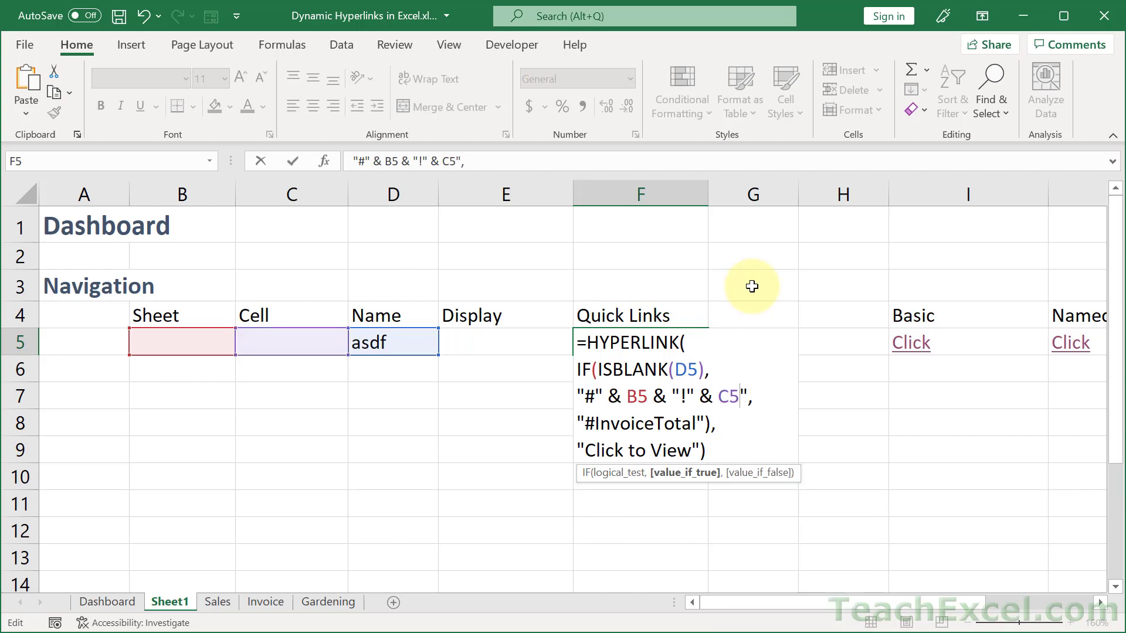
{"action": "key", "text": "Delete"}
- Change the fallback address from InvoiceTotal to "#" & D5
{"action": "left_click", "coordinate": [695, 423]}
{"action": "key", "text": "BackSpace"}
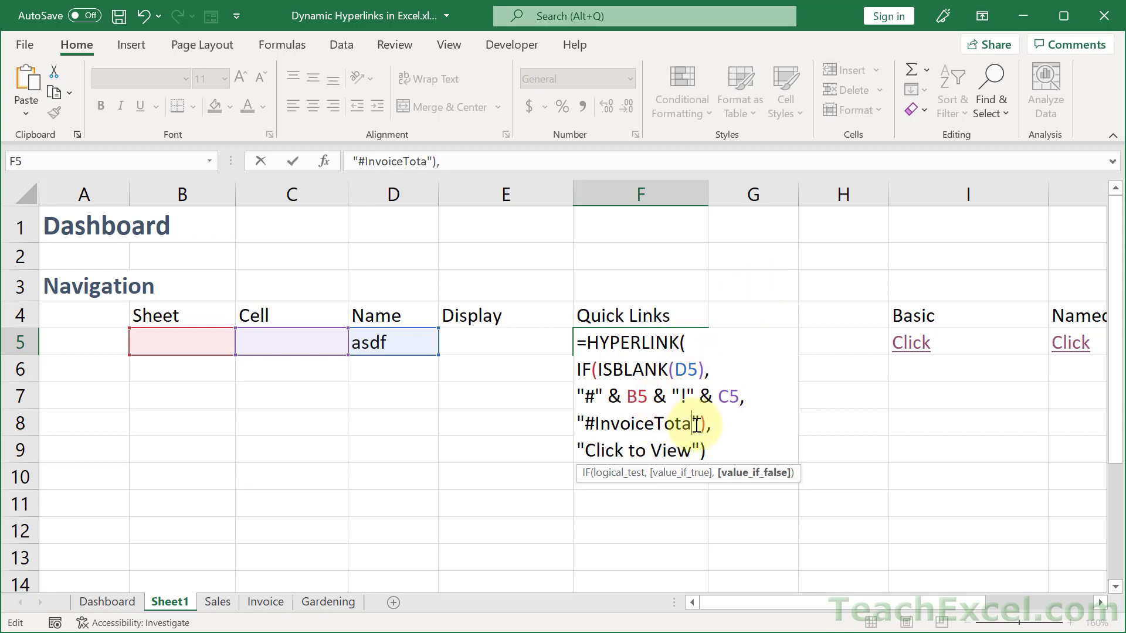
{"action": "key", "text": "BackSpace"}
{"action": "key", "text": "BackSpace"}
{"action": "key", "text": "BackSpace"}
{"action": "key", "text": "BackSpace"}
{"action": "key", "text": "BackSpace"}
{"action": "key", "text": "BackSpace"}
{"action": "key", "text": "BackSpace"}
{"action": "key", "text": "BackSpace"}
{"action": "key", "text": "BackSpace"}
{"action": "key", "text": "BackSpace"}
{"action": "key", "text": "BackSpace"}
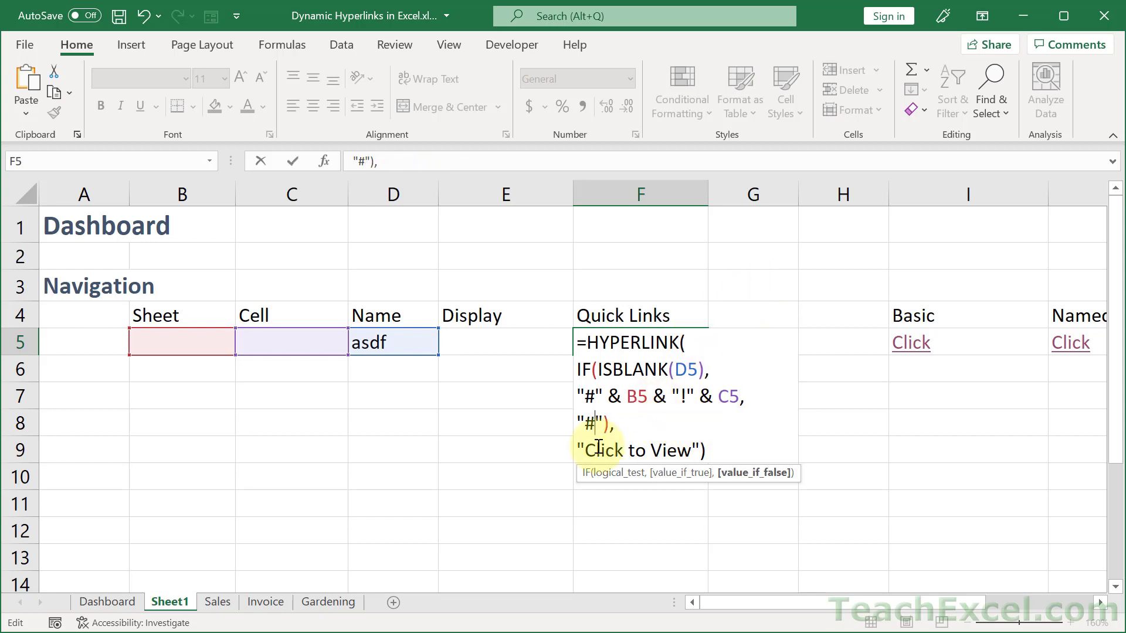
{"action": "type", "text": "&"}
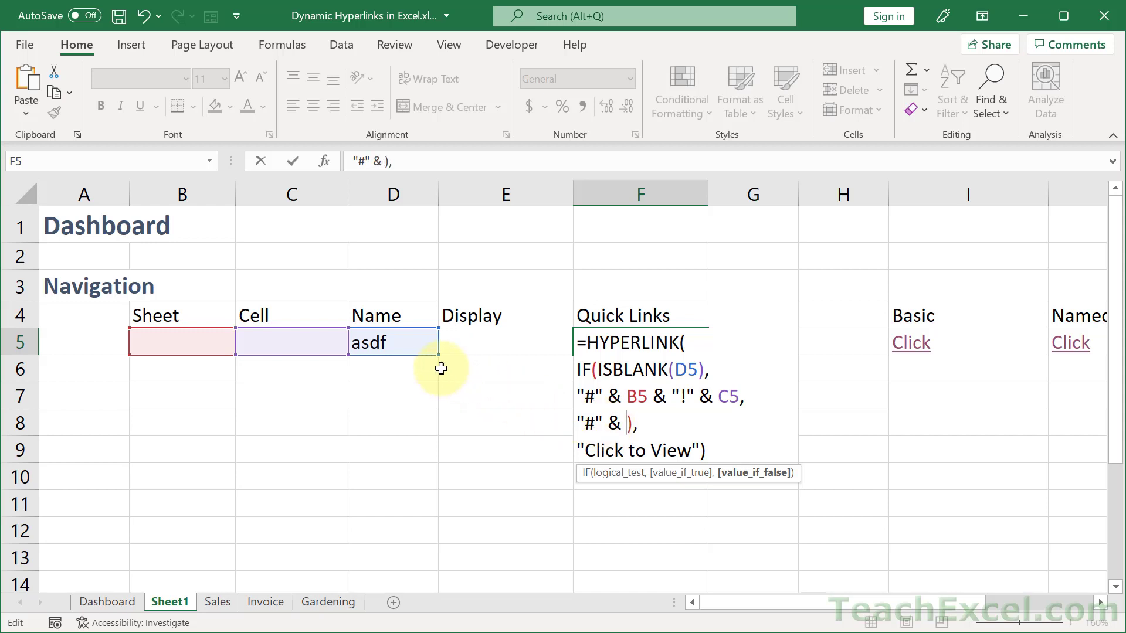
{"action": "left_click", "coordinate": [401, 339]}
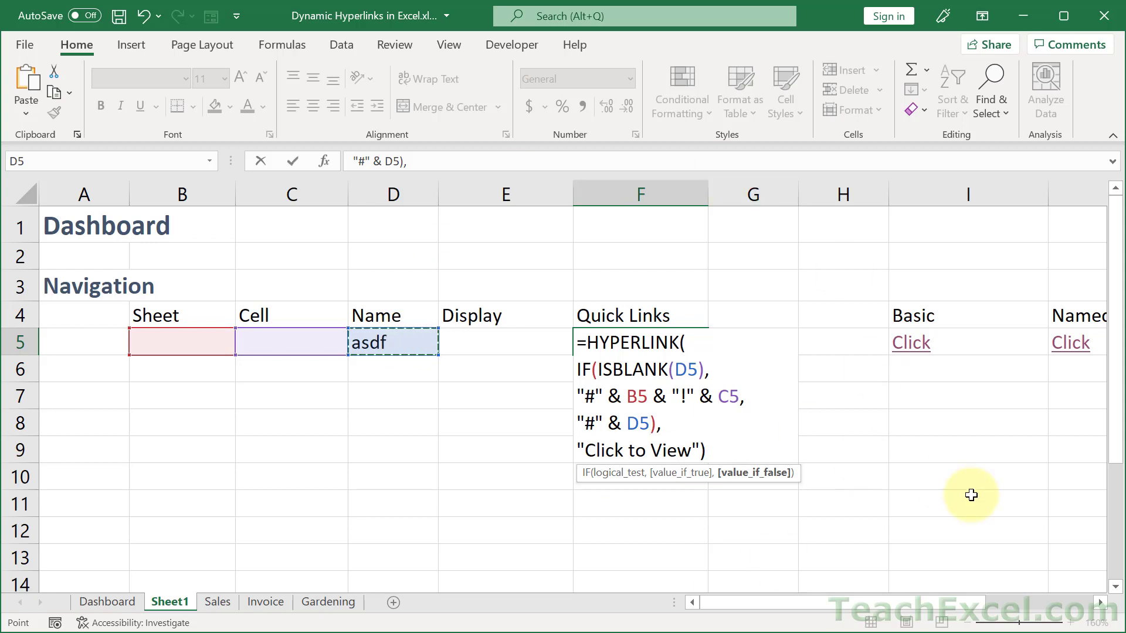
- Commit the dynamic Quick Links formula, enter InvoiceTotal in D5, test the link, and return to Sheet1
{"action": "key", "text": "Return"}
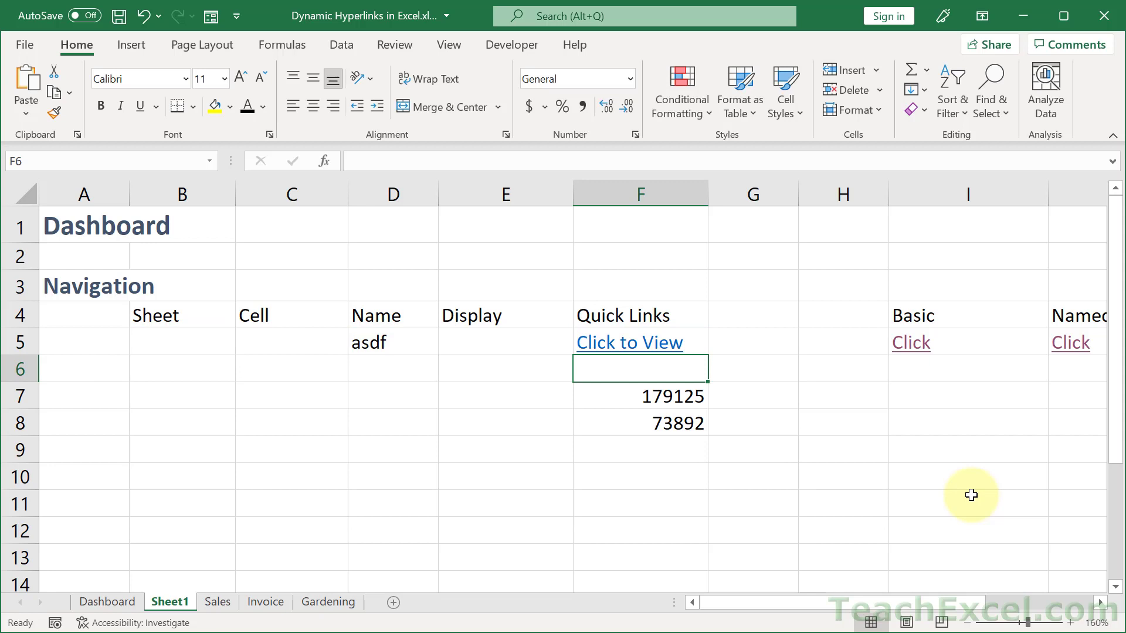
{"action": "left_click", "coordinate": [372, 340]}
{"action": "type", "text": "Inv"}
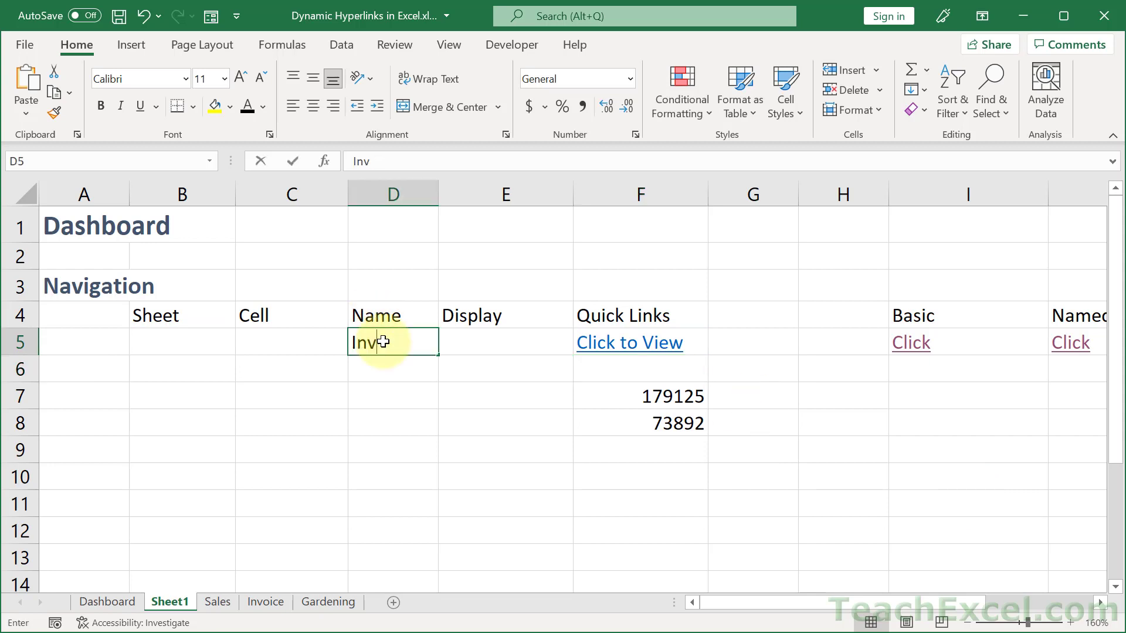
{"action": "type", "text": "oiceTotal"}
{"action": "key", "text": "Tab"}
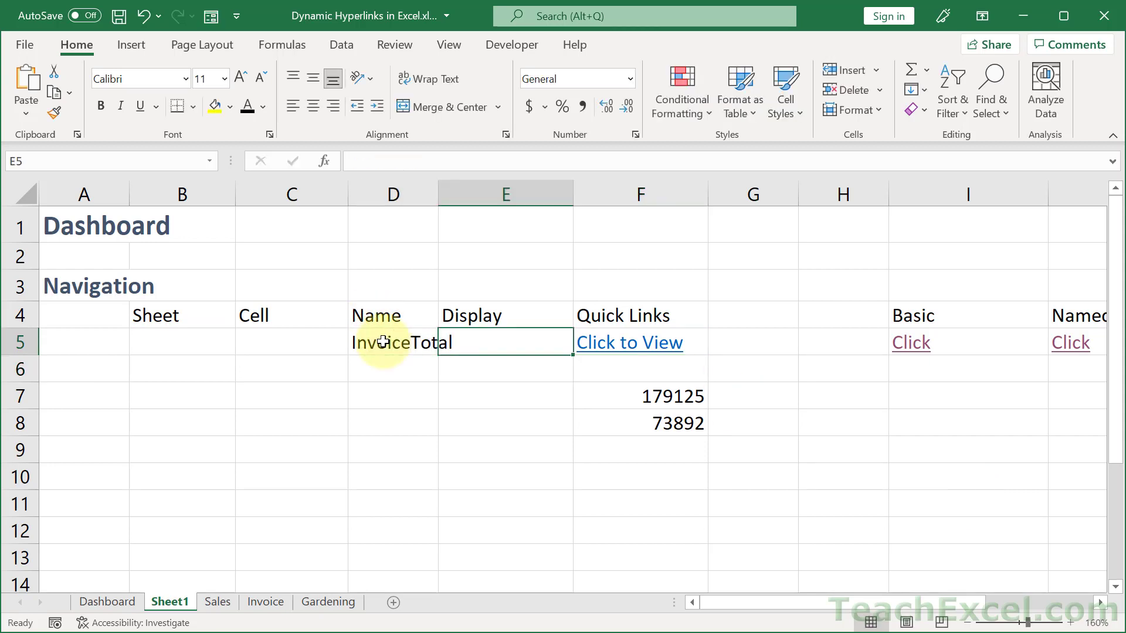
{"action": "left_click", "coordinate": [589, 359]}
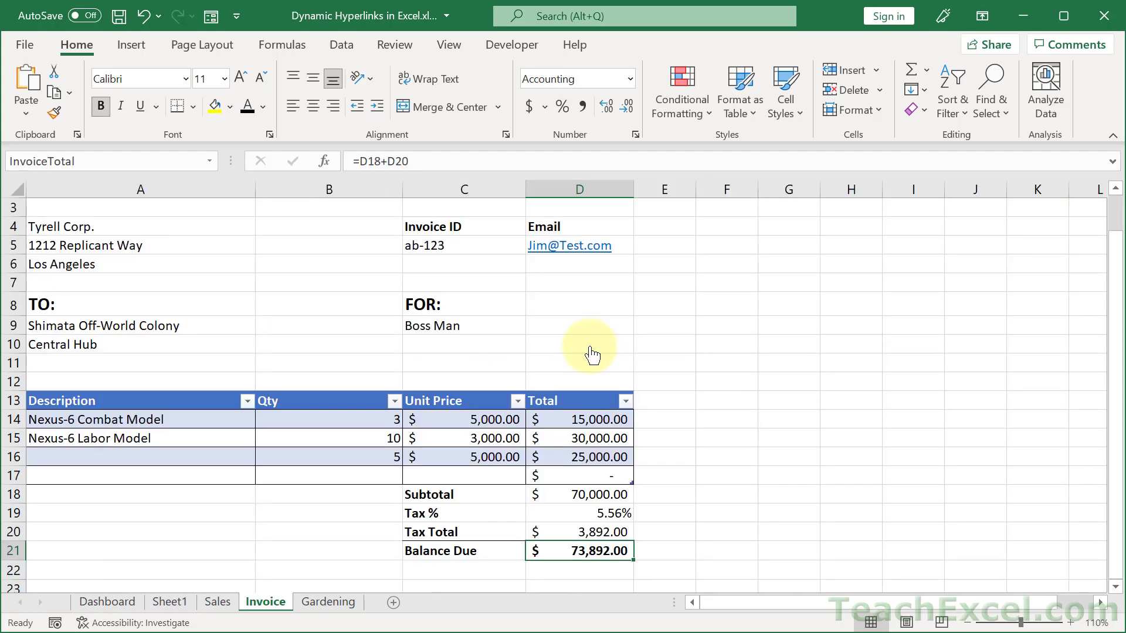
{"action": "left_click", "coordinate": [170, 602]}
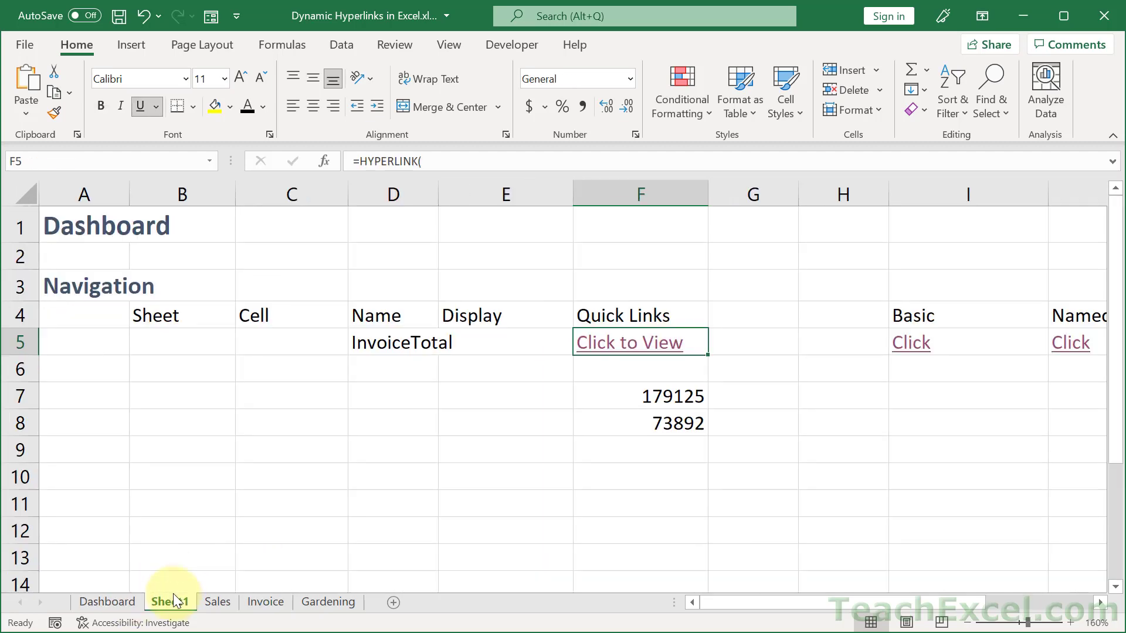
- Clear D5, enter Sales in B5 and F4 in C5, then follow the link to Sales!F4
{"action": "left_click", "coordinate": [388, 345]}
{"action": "key", "text": "Delete"}
{"action": "key", "text": "Left"}
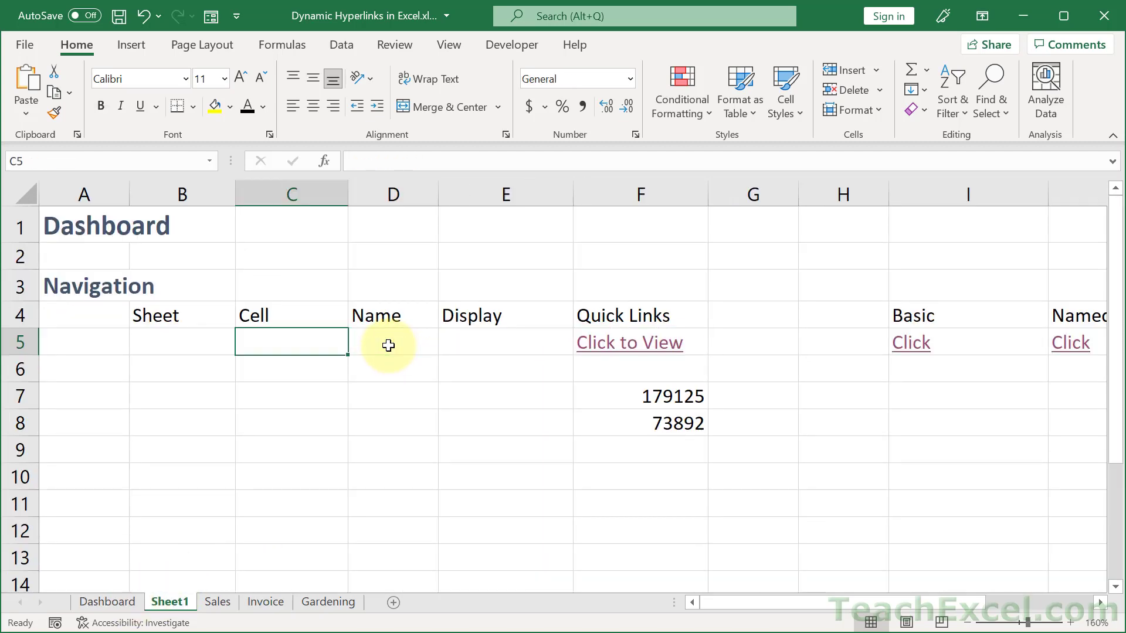
{"action": "key", "text": "Left"}
{"action": "type", "text": "Sales"}
{"action": "key", "text": "Tab"}
{"action": "type", "text": "F4"}
{"action": "key", "text": "Tab"}
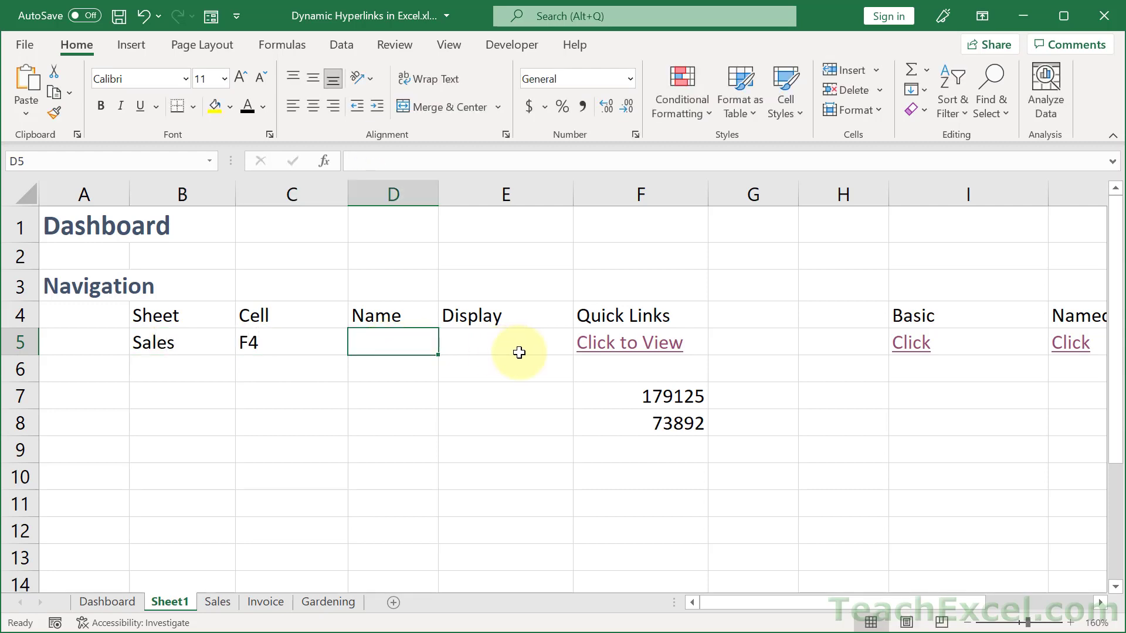
{"action": "left_click", "coordinate": [632, 344]}
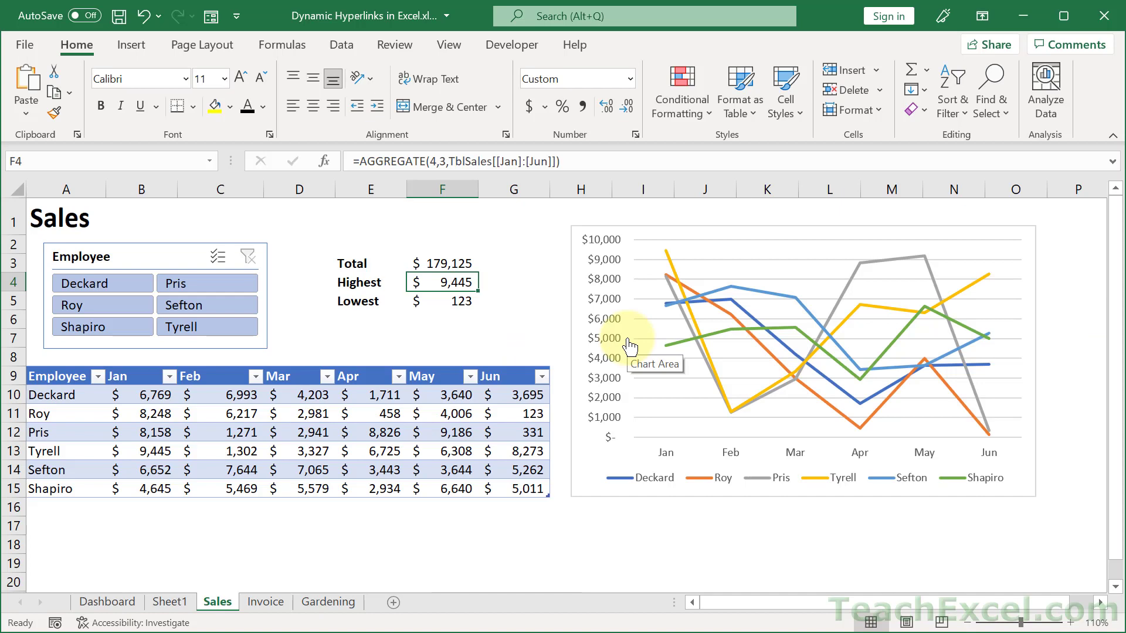
- On Sheet1, replace F5's fixed Click to View label with E5 as the HYPERLINK friendly name
{"action": "left_click", "coordinate": [176, 601]}
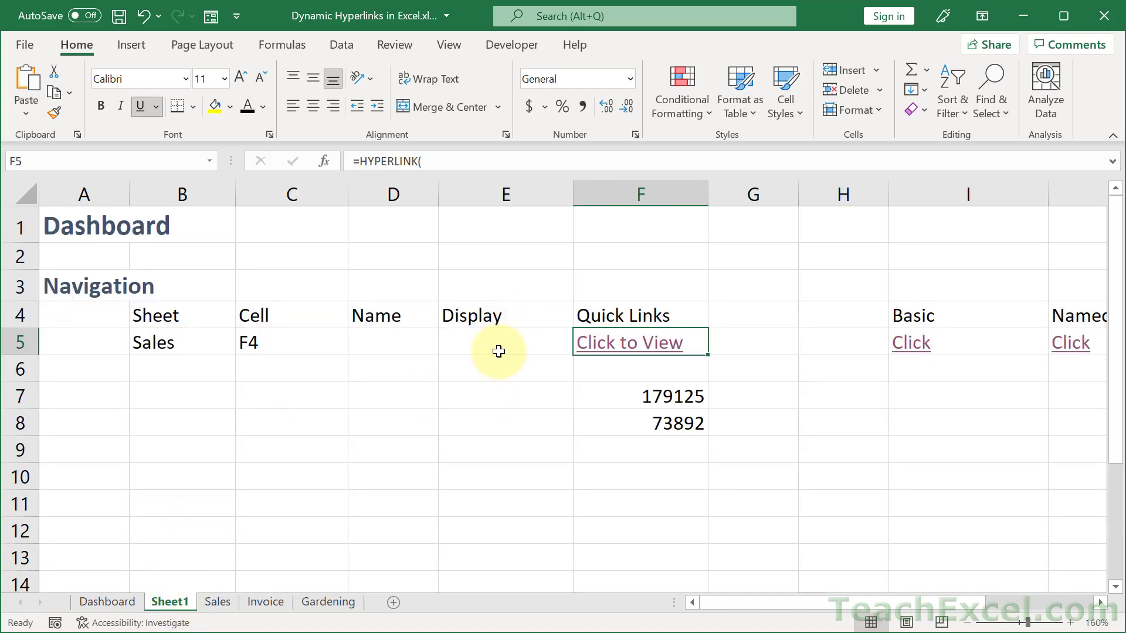
{"action": "key", "text": "F2"}
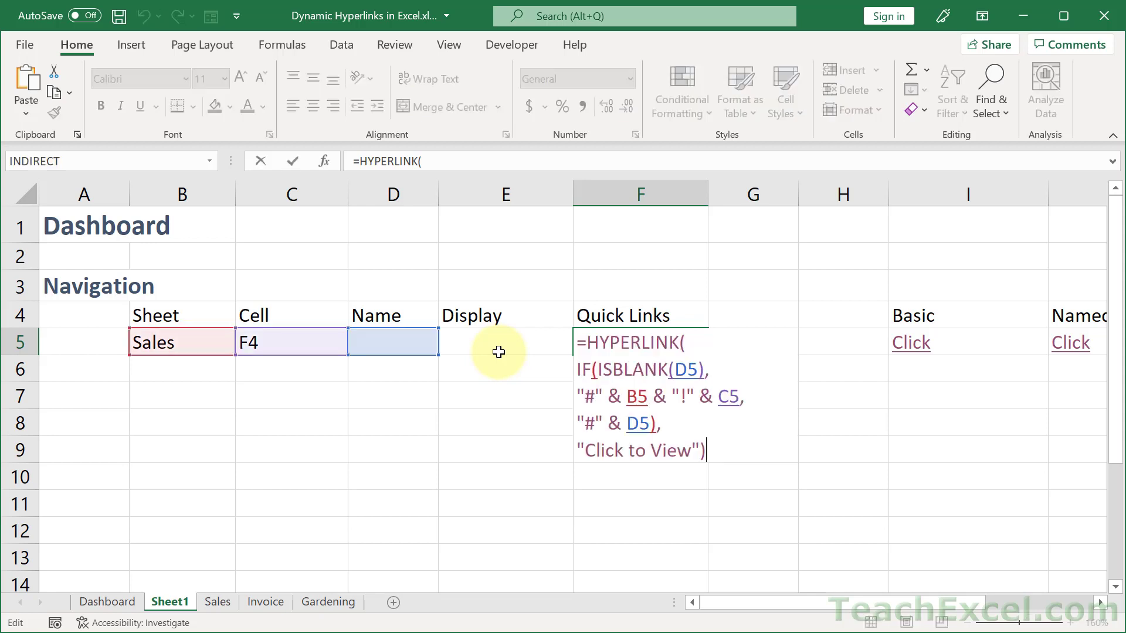
{"action": "left_click", "coordinate": [697, 447]}
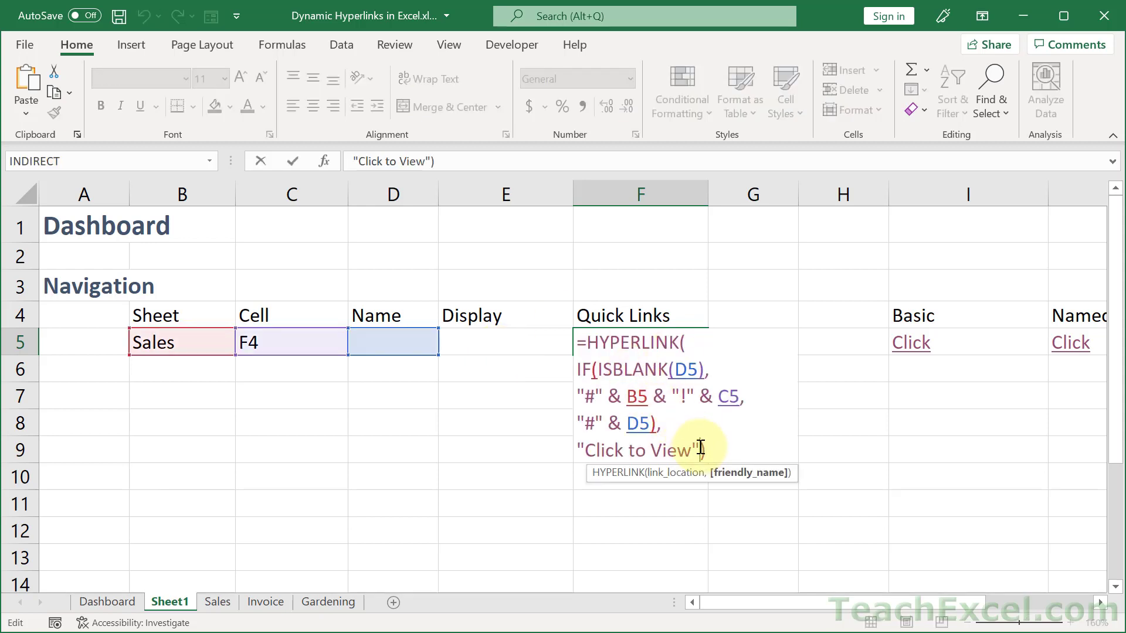
{"action": "key", "text": "BackSpace"}
{"action": "key", "text": "BackSpace"}
{"action": "key", "text": "BackSpace"}
{"action": "key", "text": "BackSpace"}
{"action": "key", "text": "BackSpace"}
{"action": "key", "text": "BackSpace"}
{"action": "key", "text": "BackSpace"}
{"action": "key", "text": "BackSpace"}
{"action": "key", "text": "BackSpace"}
{"action": "key", "text": "BackSpace"}
{"action": "key", "text": "BackSpace"}
{"action": "key", "text": "BackSpace"}
{"action": "key", "text": "BackSpace"}
{"action": "key", "text": "BackSpace"}
{"action": "key", "text": "BackSpace"}
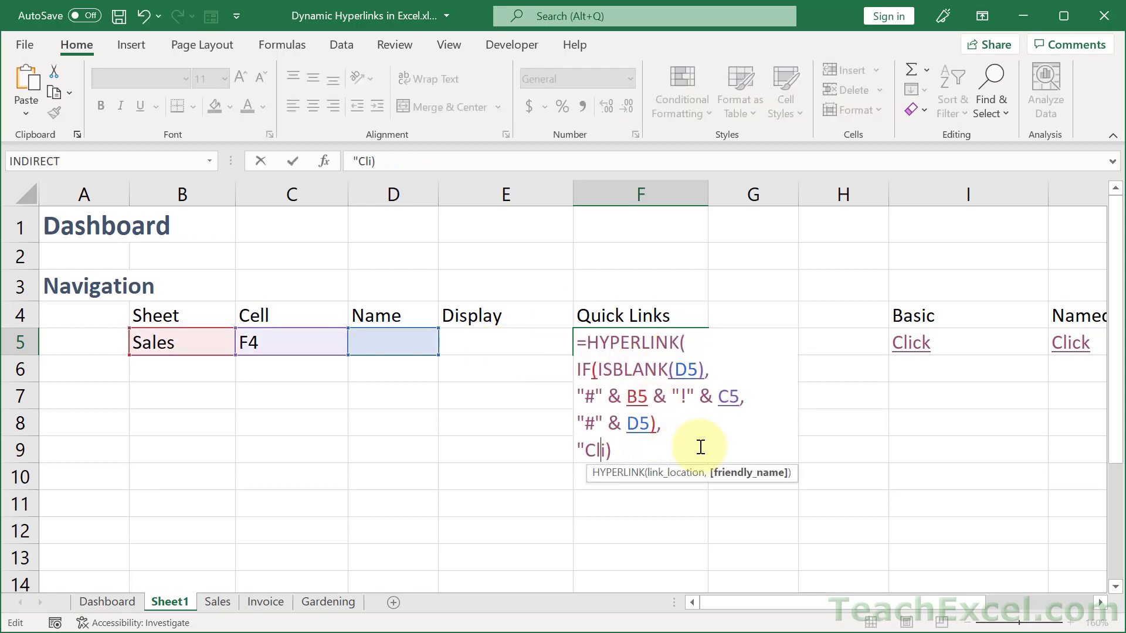
{"action": "type", "text": "E5"}
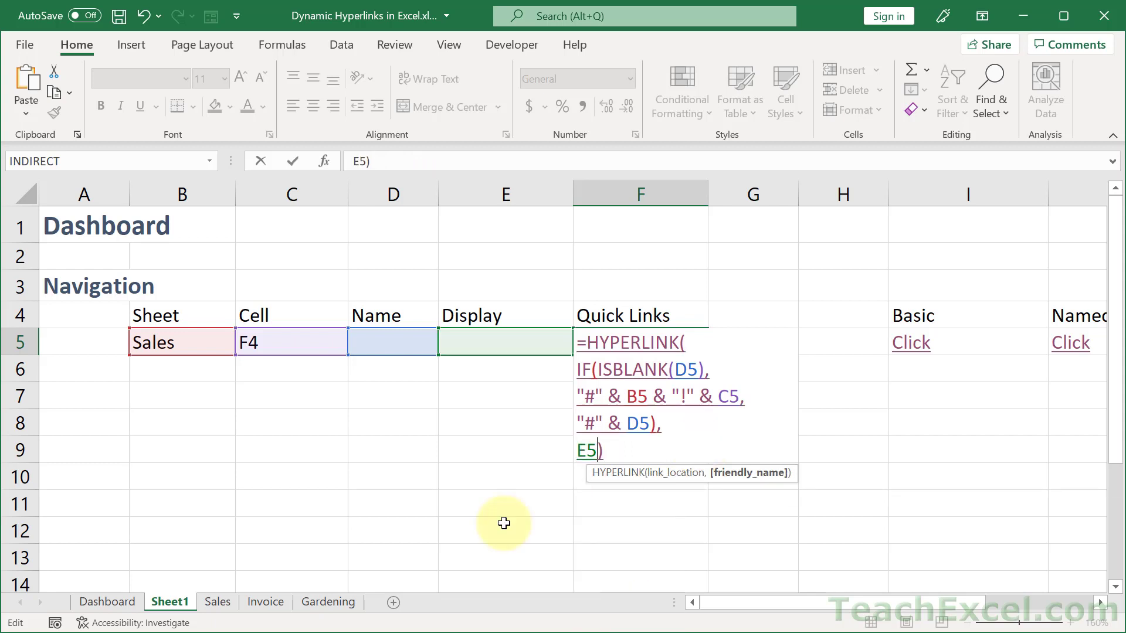
{"action": "key", "text": "Return"}
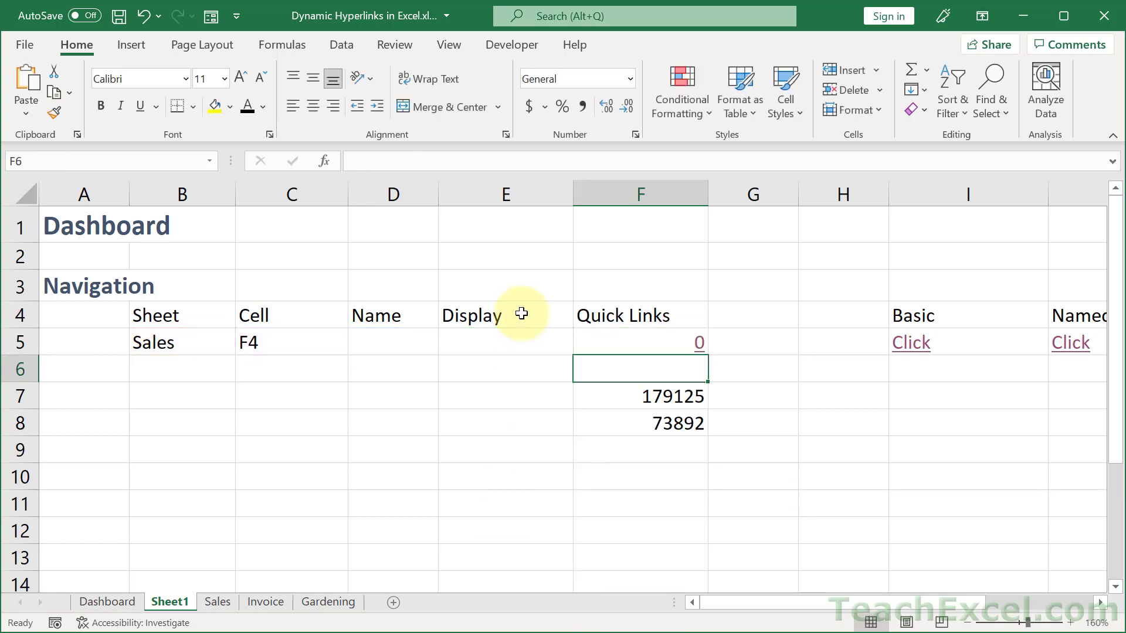
- Enter Sales as the Display text in E5 and select the leftover totals in F7:F8
{"action": "left_click", "coordinate": [522, 340]}
{"action": "type", "text": "Sales"}
{"action": "key", "text": "Return"}
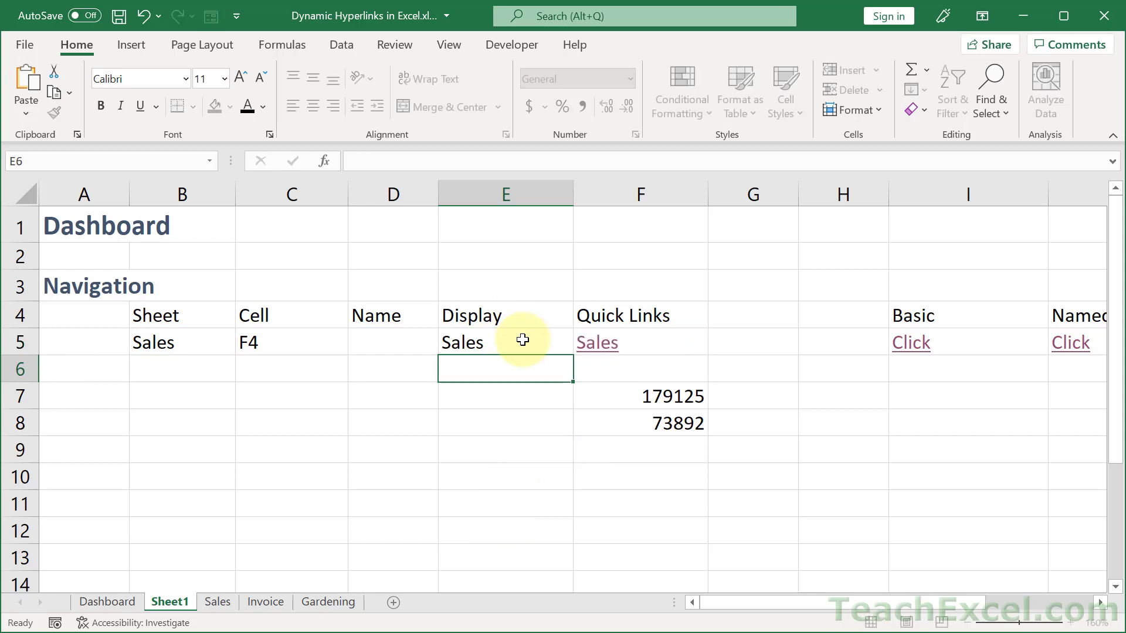
{"action": "left_click", "coordinate": [666, 396]}
{"action": "left_click_drag", "start_coordinate": [665, 396], "coordinate": [660, 421]}
- Delete the leftover totals and format the navigation block as a table over $A$4:$F$5
{"action": "key", "text": "Delete"}
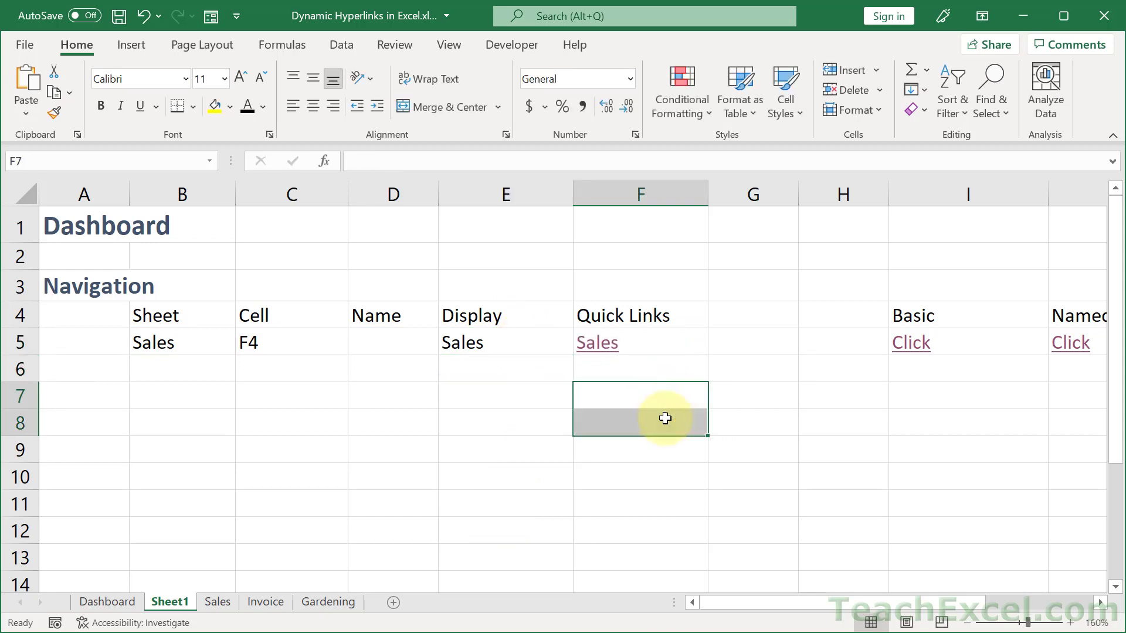
{"action": "left_click", "coordinate": [374, 349]}
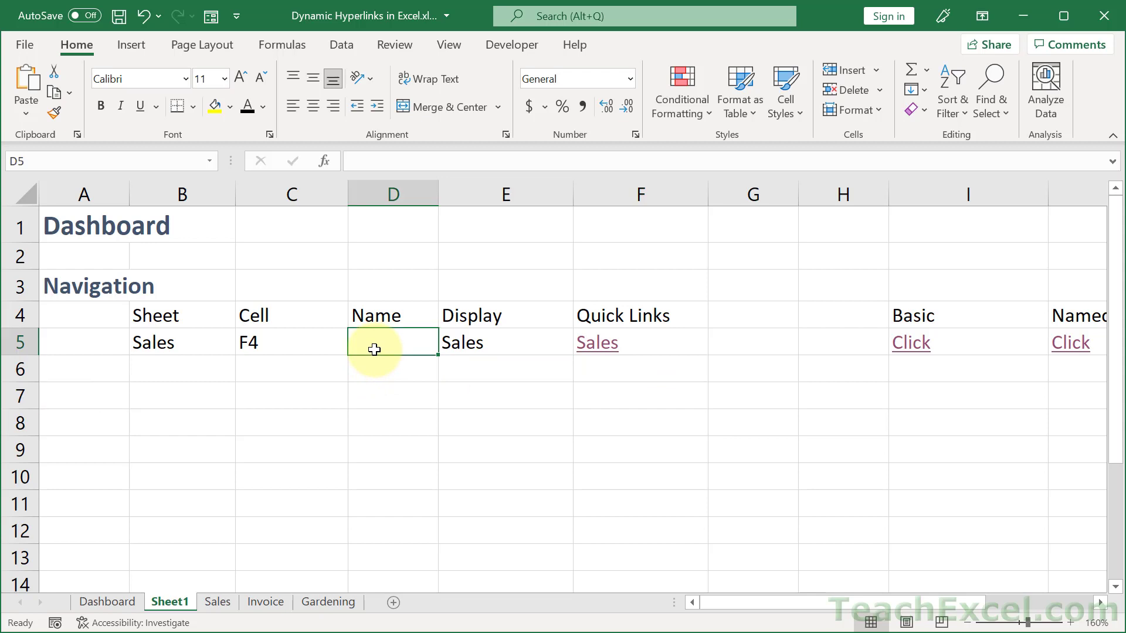
{"action": "key", "text": "ctrl+t"}
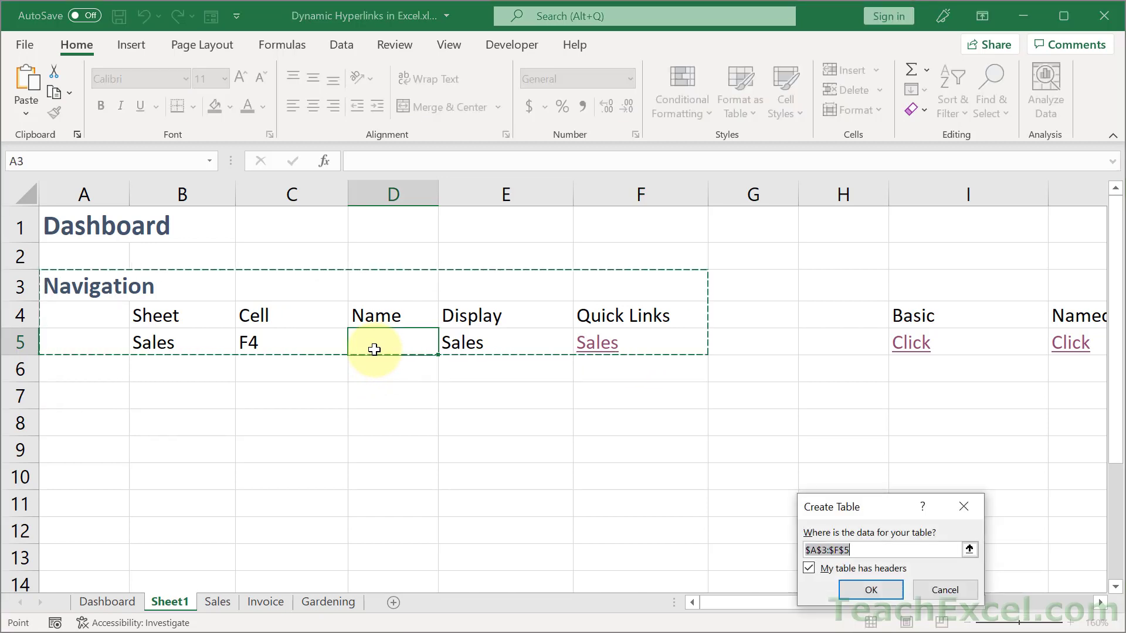
{"action": "left_click_drag", "start_coordinate": [841, 512], "coordinate": [781, 399]}
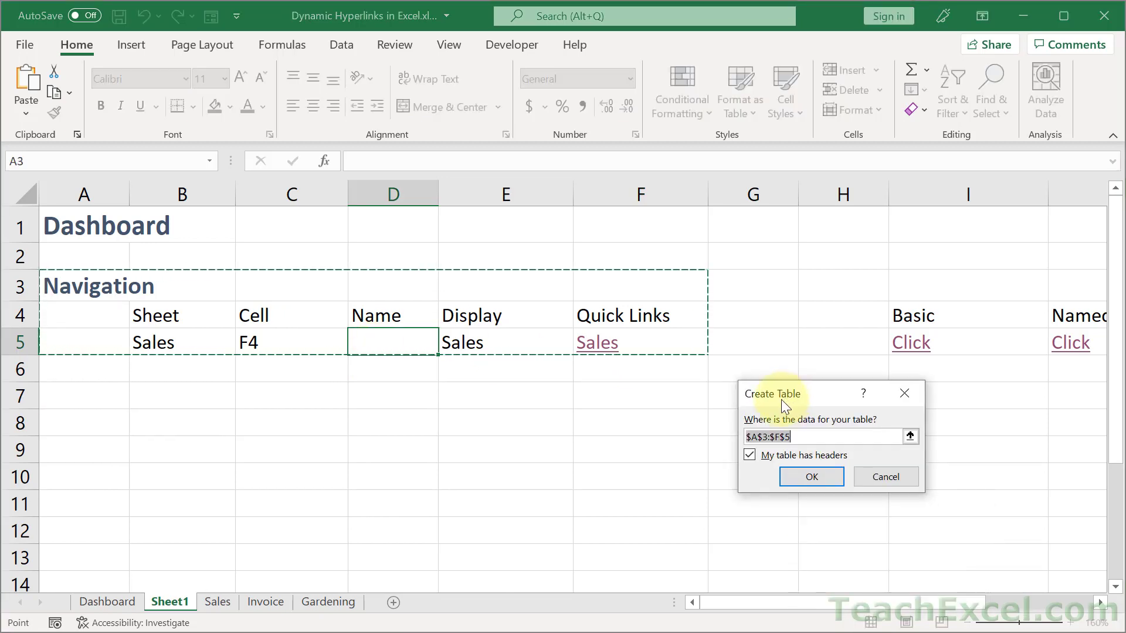
{"action": "left_click", "coordinate": [768, 436]}
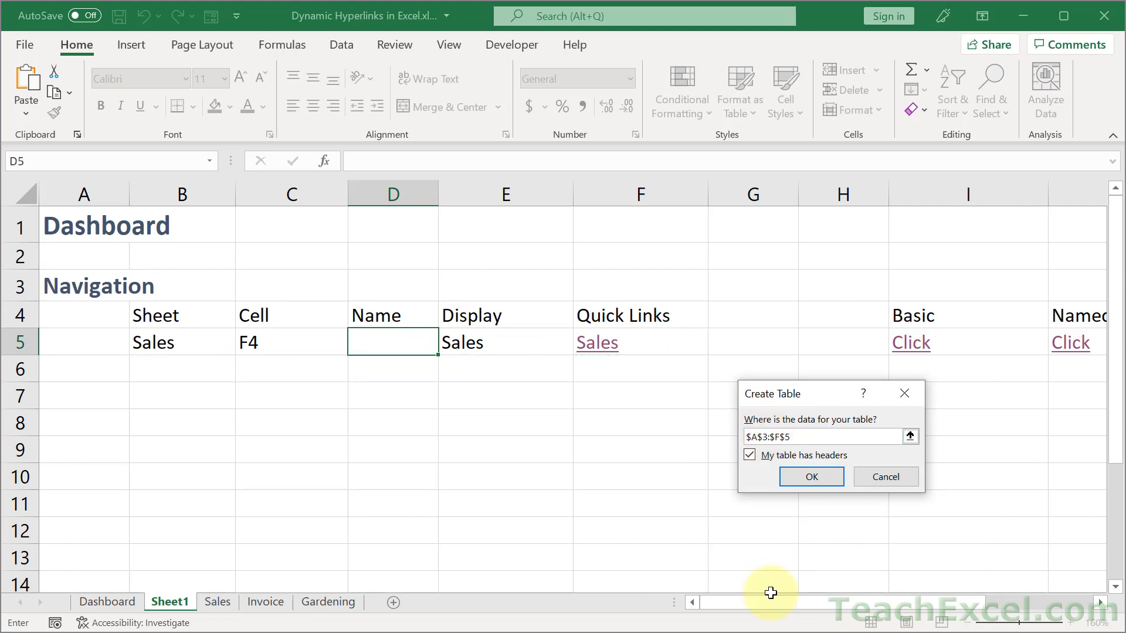
{"action": "key", "text": "BackSpace"}
{"action": "type", "text": "4"}
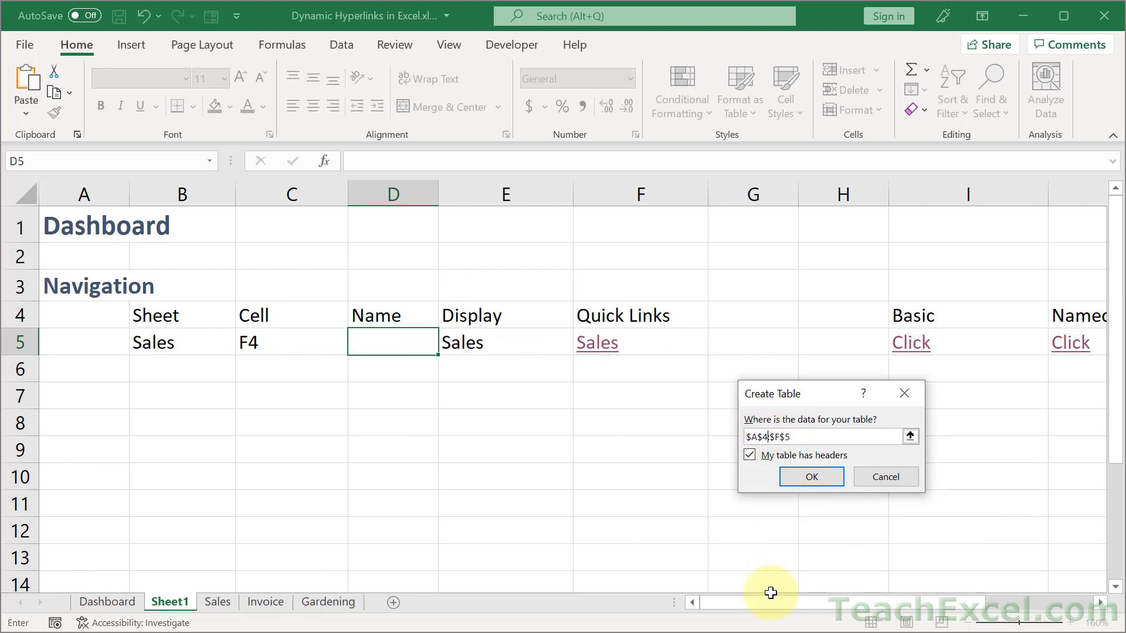
{"action": "left_click", "coordinate": [821, 479]}
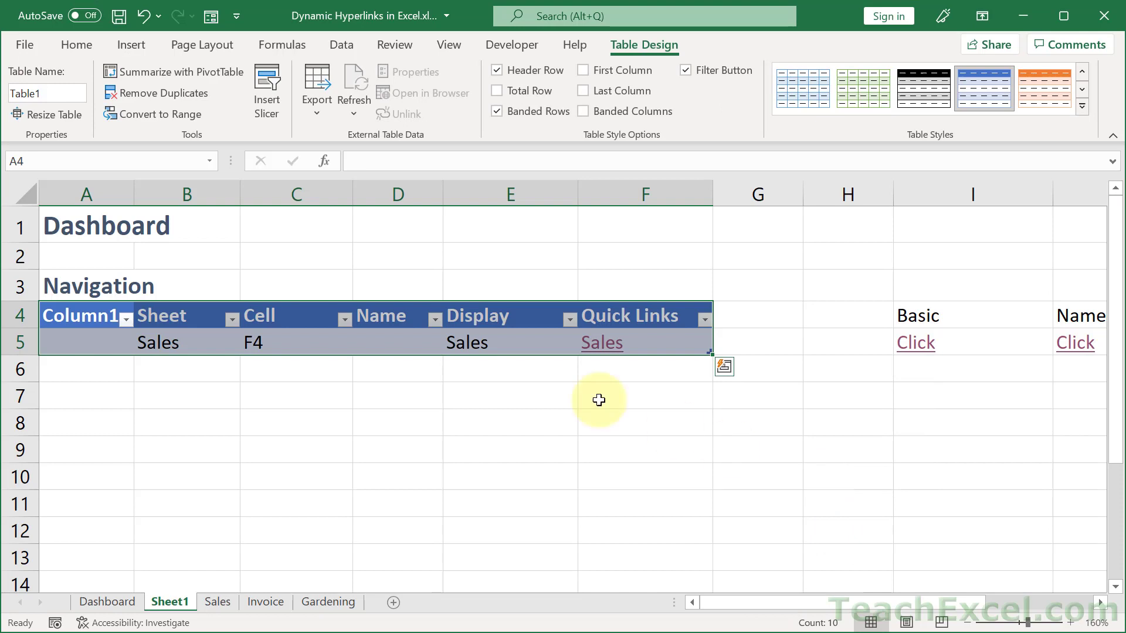
- Add a table row with name InvoiceTotal and display Invoice Total, then follow its link
{"action": "left_click", "coordinate": [528, 343]}
{"action": "key", "text": "Right"}
{"action": "key", "text": "Tab"}
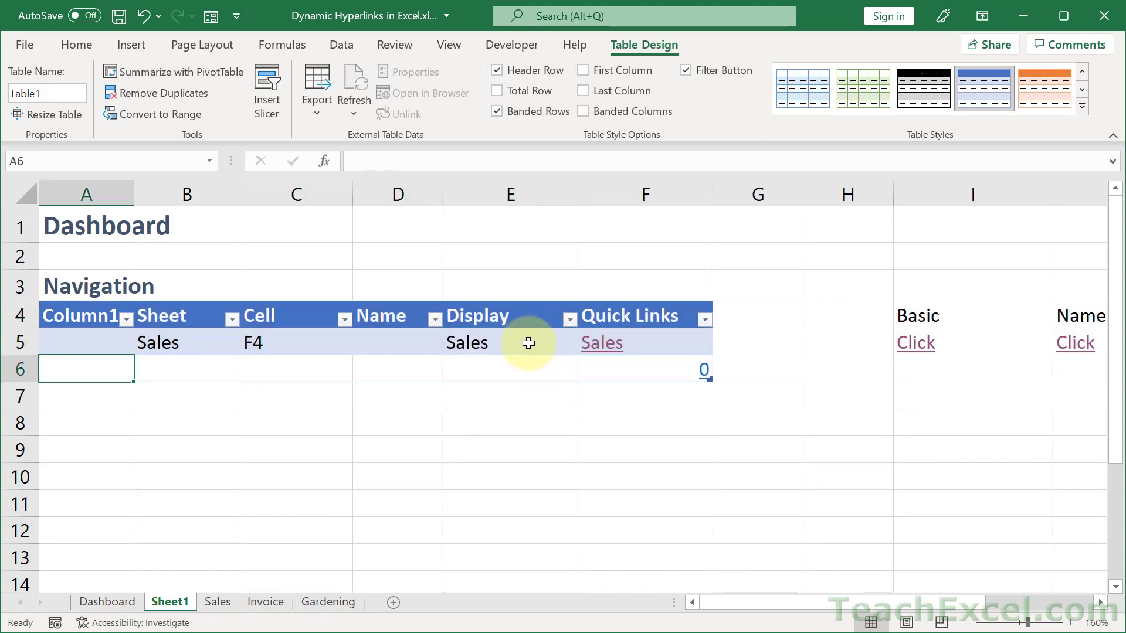
{"action": "key", "text": "Tab"}
{"action": "key", "text": "Tab"}
{"action": "key", "text": "Tab"}
{"action": "type", "text": "In"}
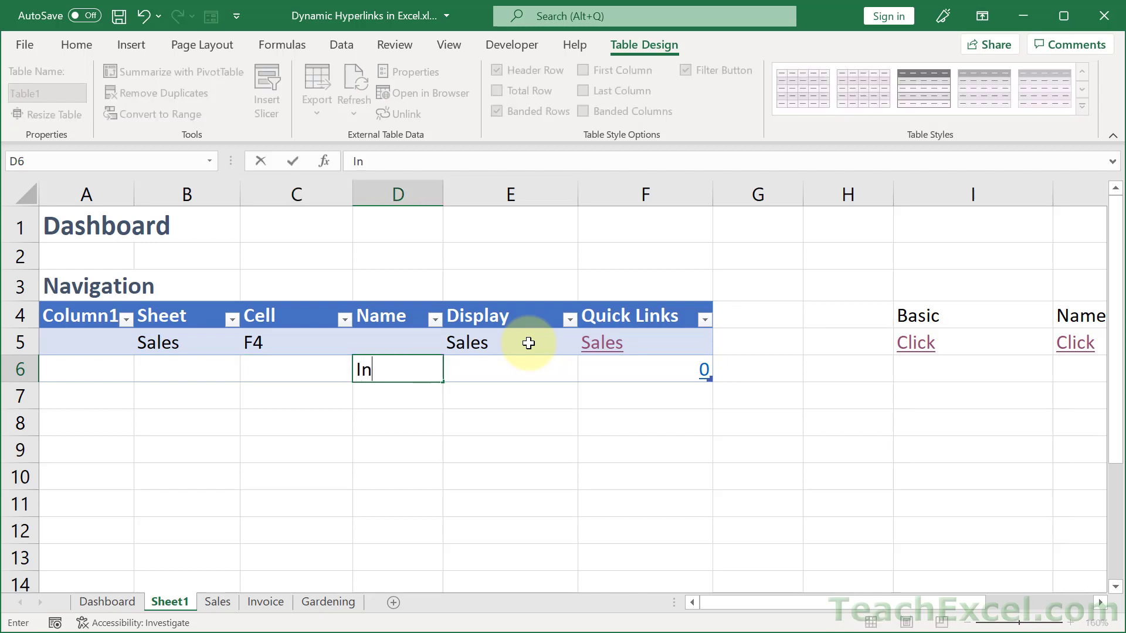
{"action": "type", "text": "voiceTotal"}
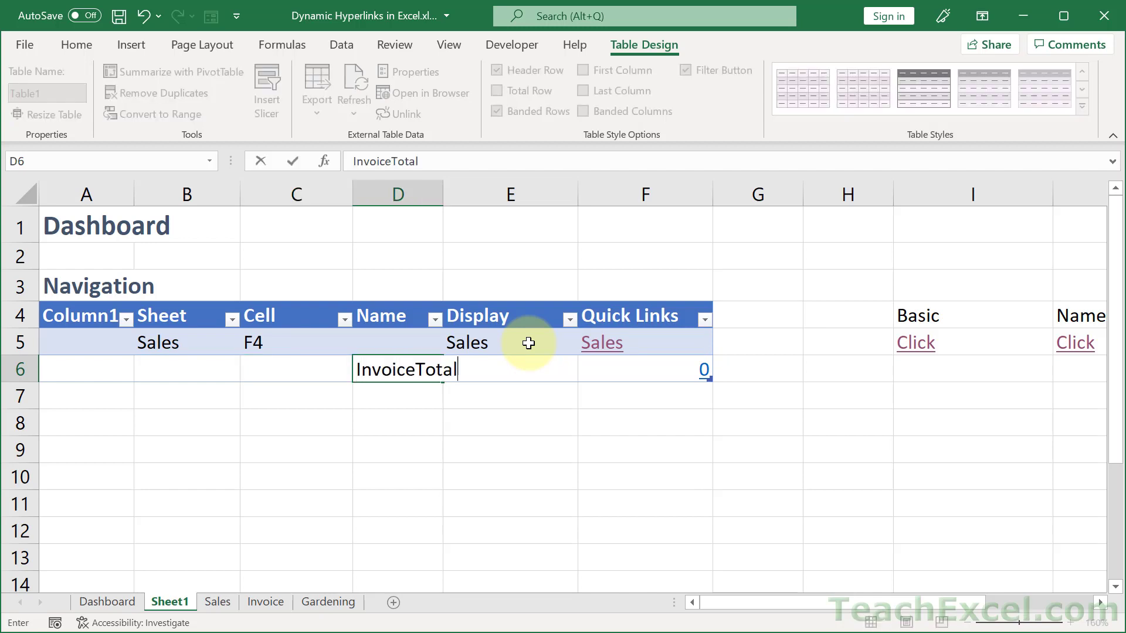
{"action": "key", "text": "Tab"}
{"action": "type", "text": "Invoice Total"}
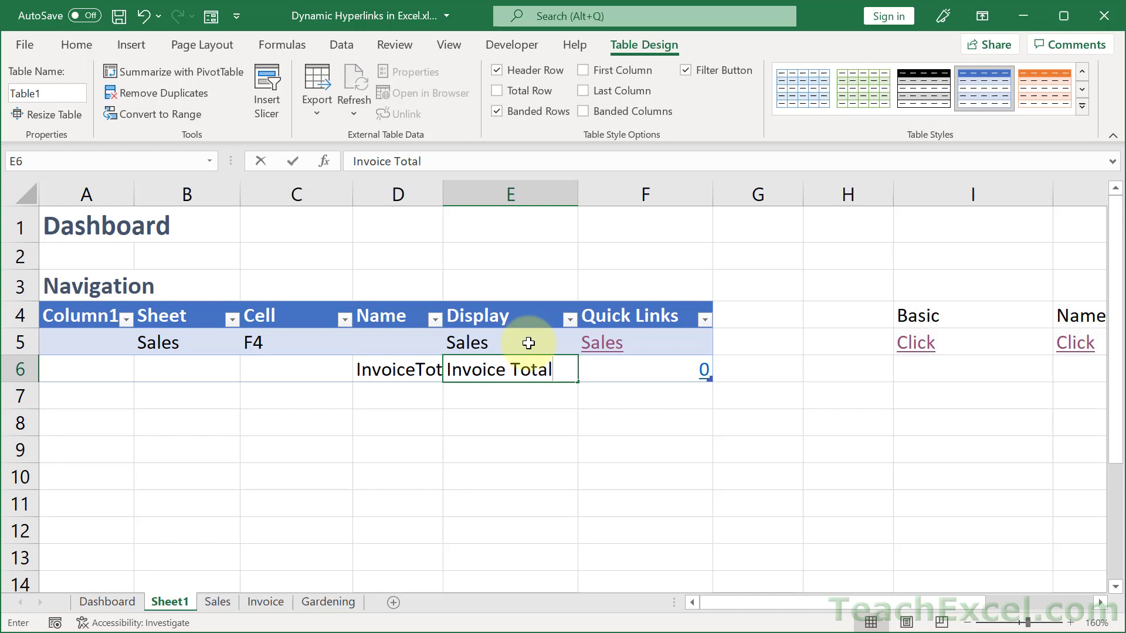
{"action": "key", "text": "Tab"}
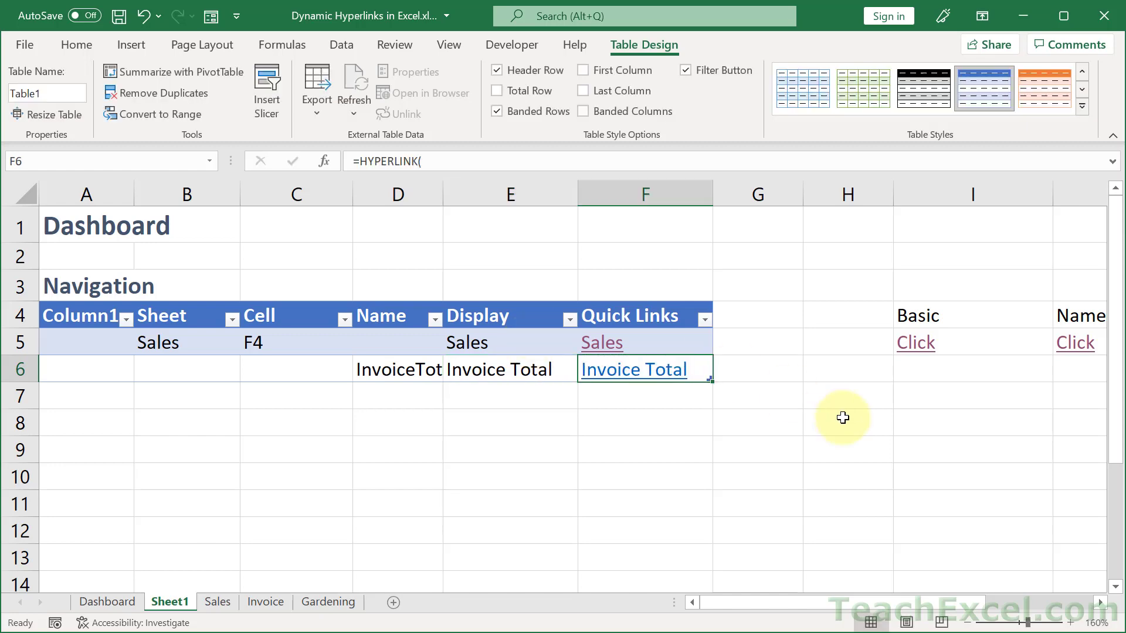
{"action": "left_click", "coordinate": [667, 378]}
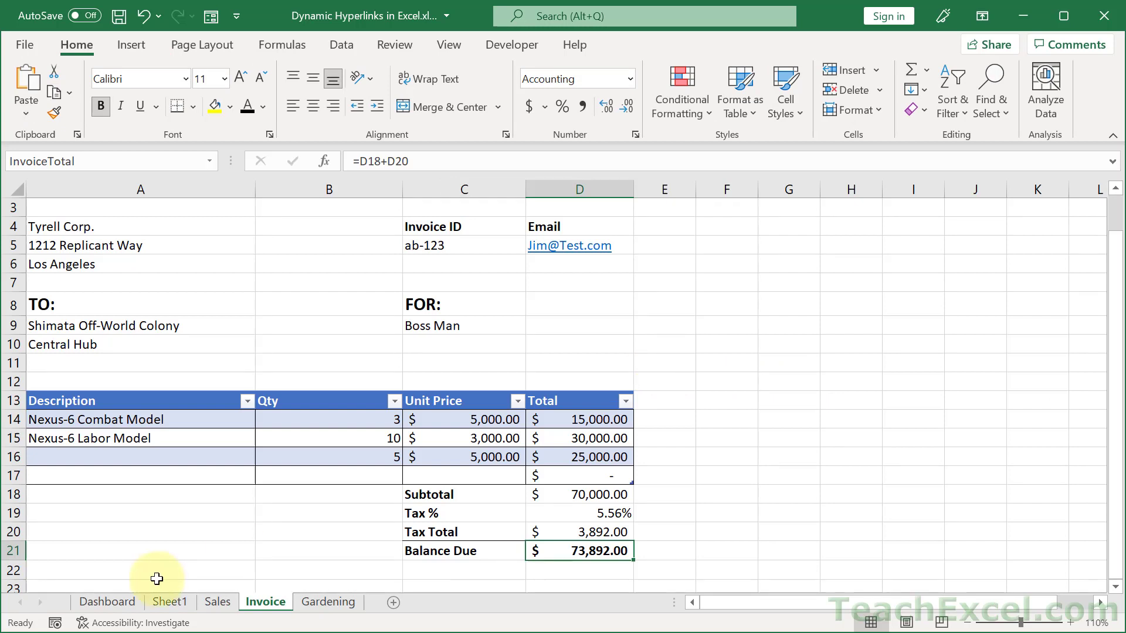
- Back on Sheet1, select columns A:E and dismiss their context menu without hiding them
{"action": "left_click", "coordinate": [166, 596]}
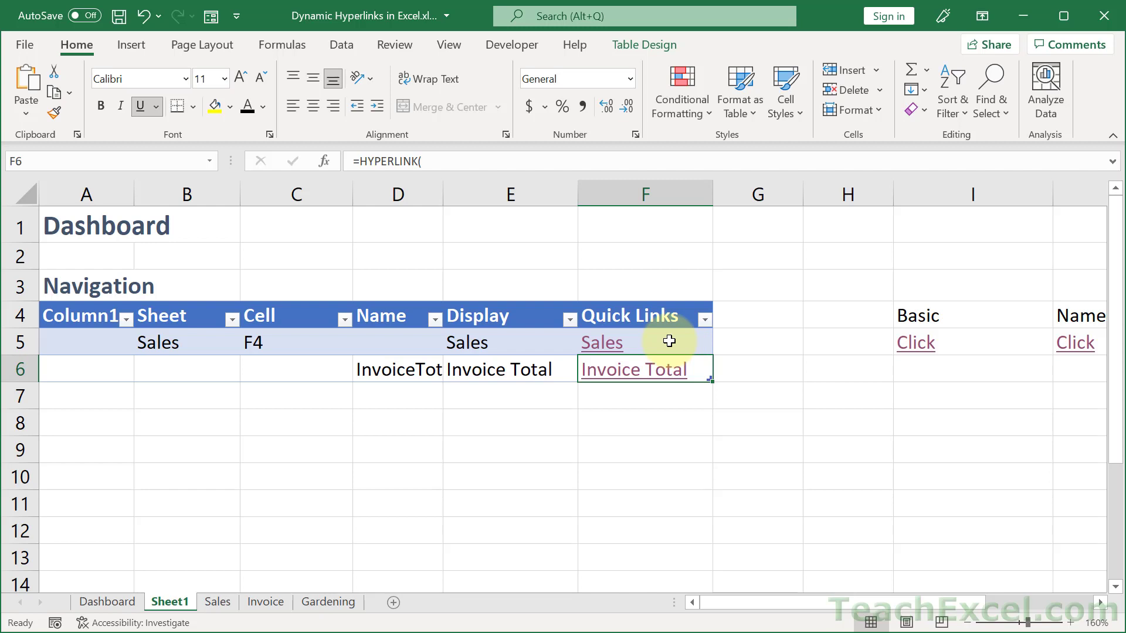
{"action": "left_click_drag", "start_coordinate": [519, 193], "coordinate": [118, 194]}
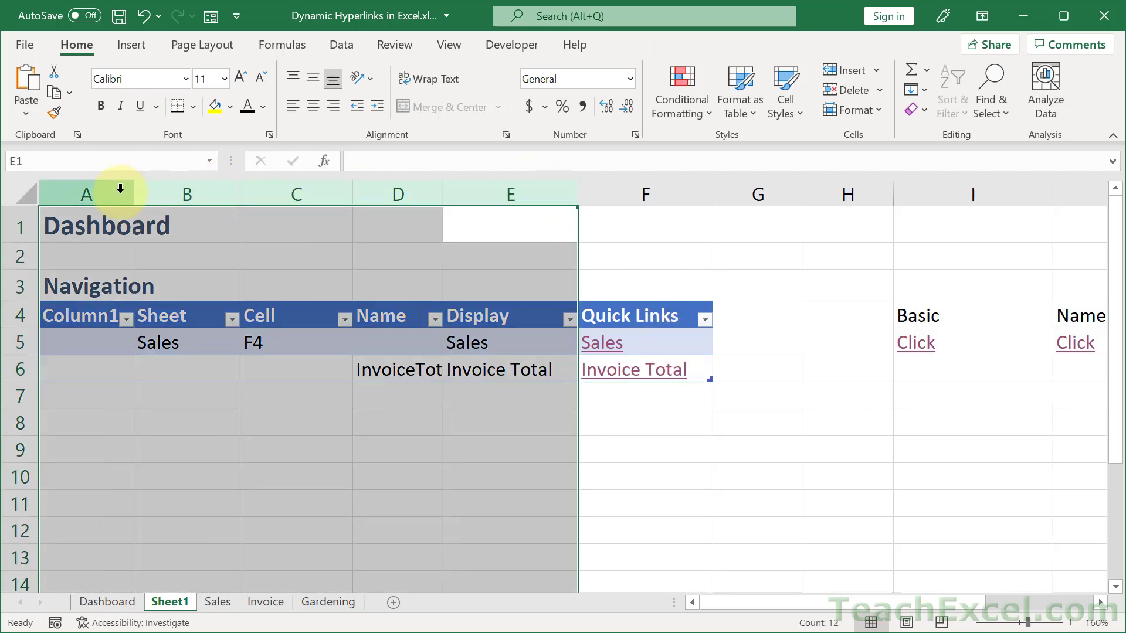
{"action": "right_click", "coordinate": [186, 193]}
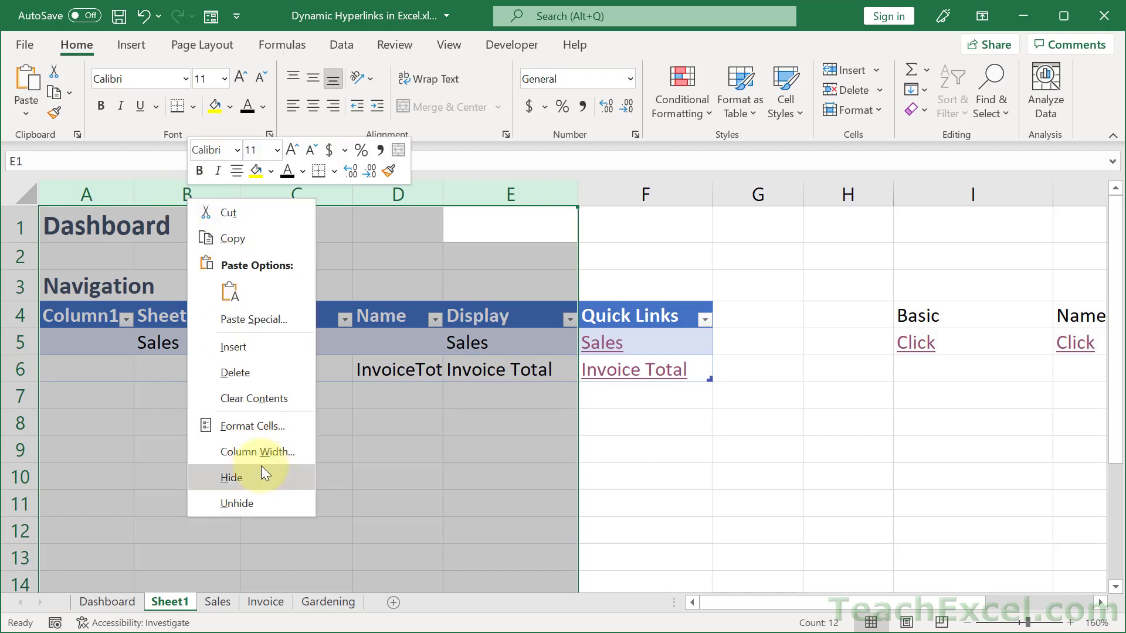
{"action": "left_click", "coordinate": [688, 403]}
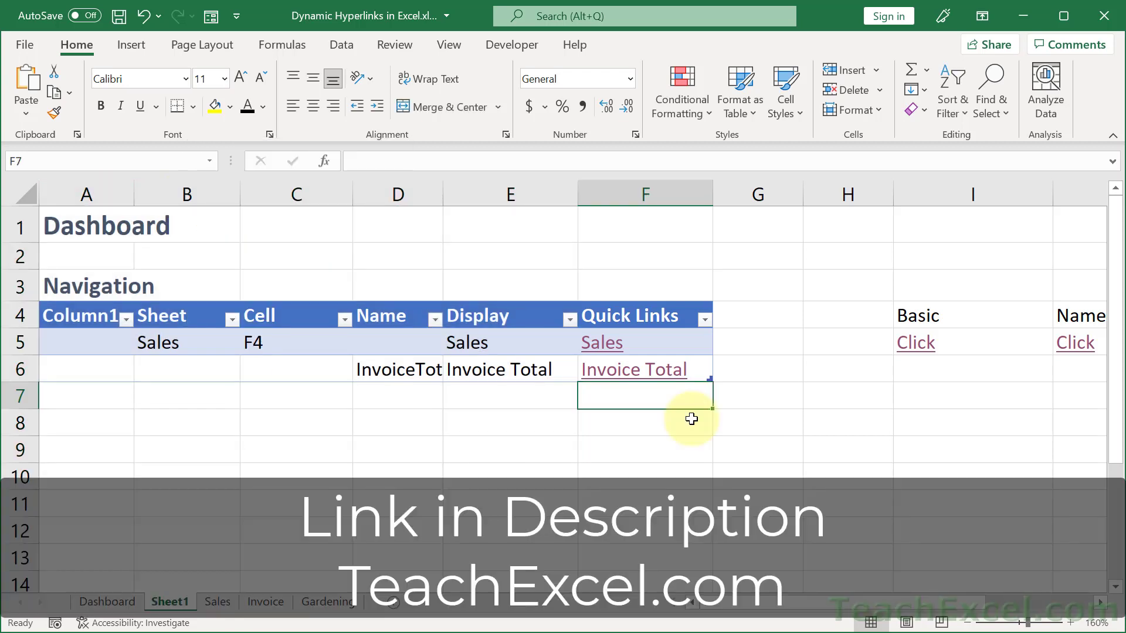